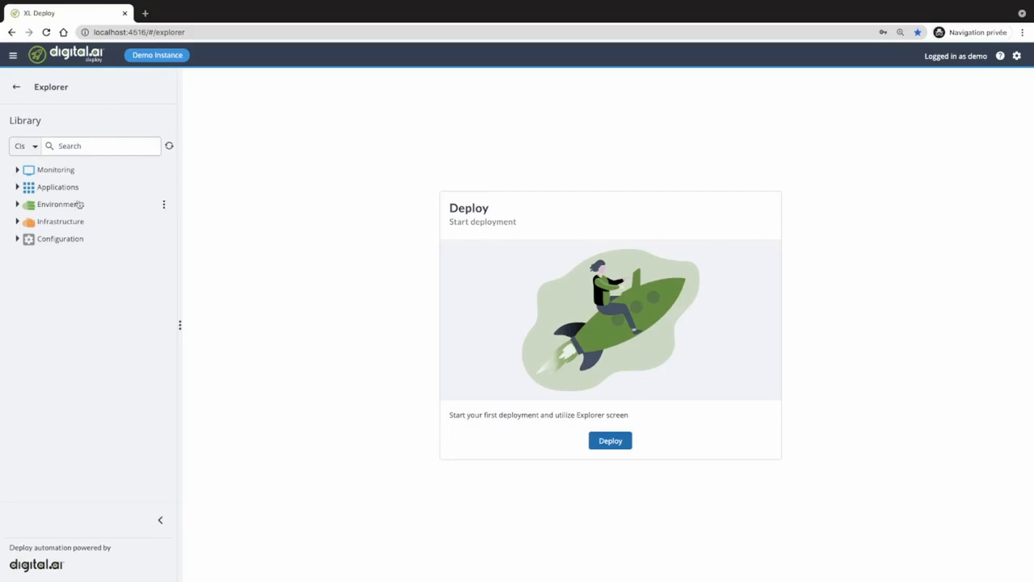
- Expand Applications > DemoWebapp > DemoWebApp down to version 4.26.0's deployables
click(17, 189)
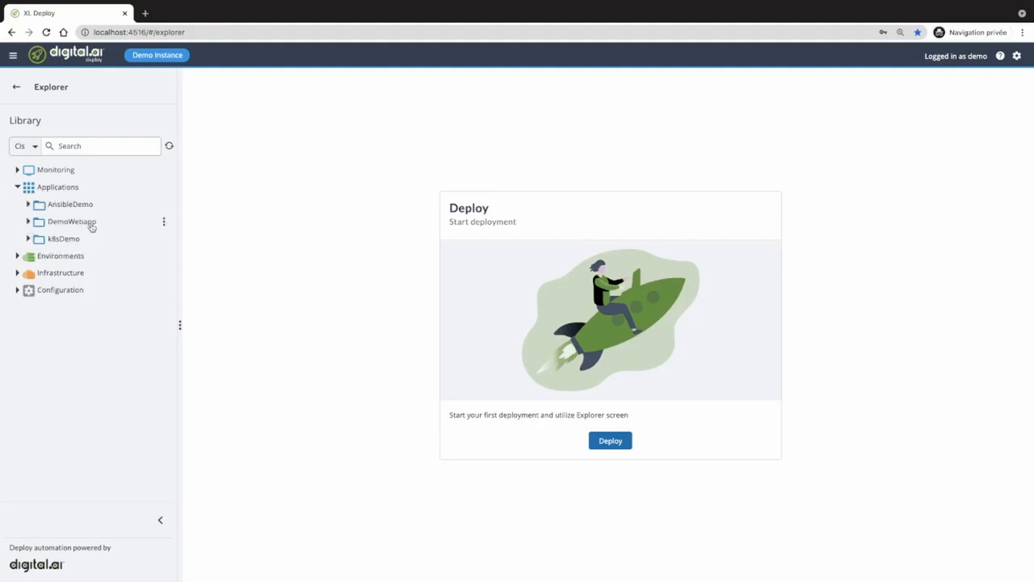
click(28, 223)
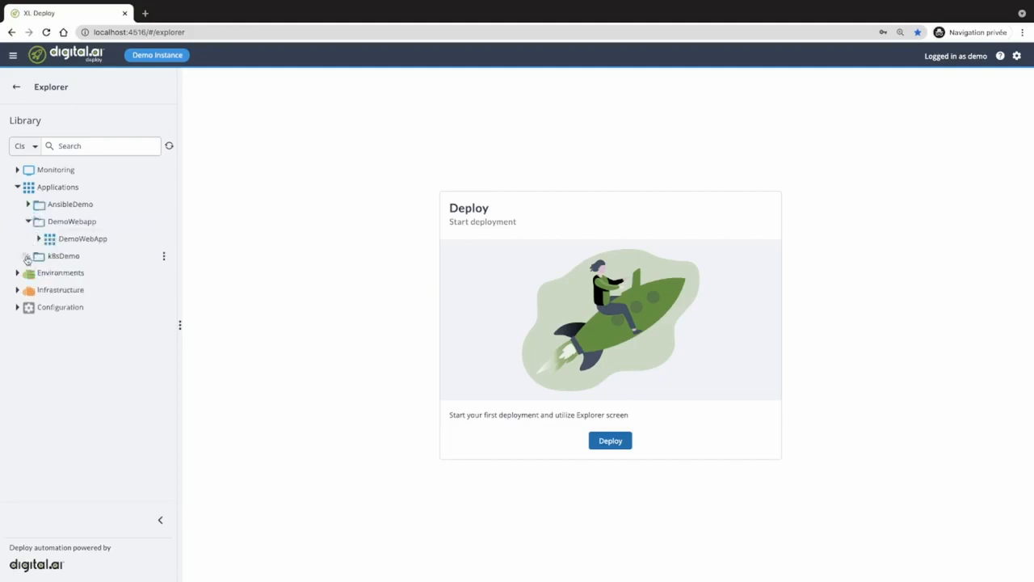
click(28, 256)
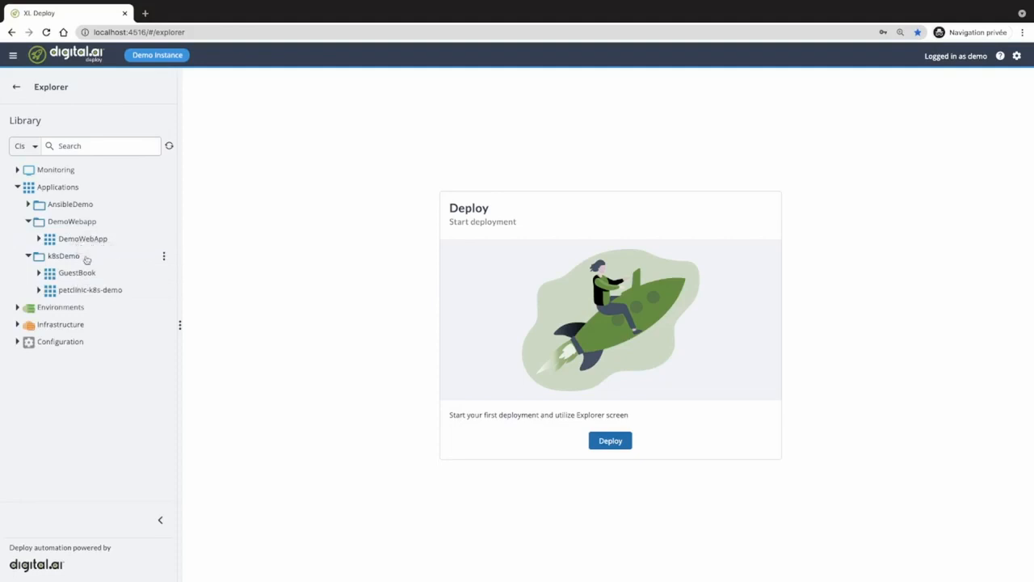
click(39, 239)
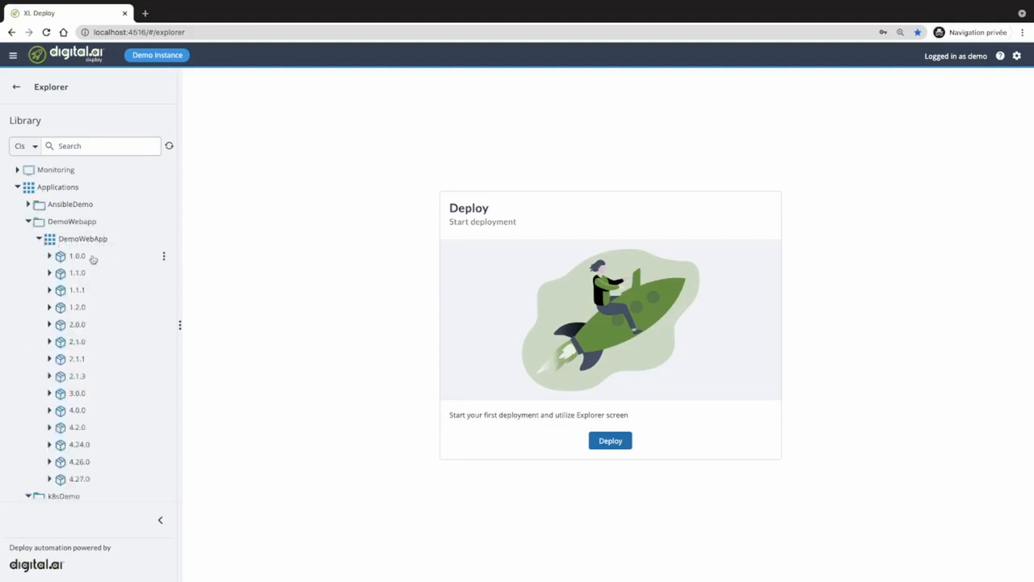
scroll(120, 299, down, 1)
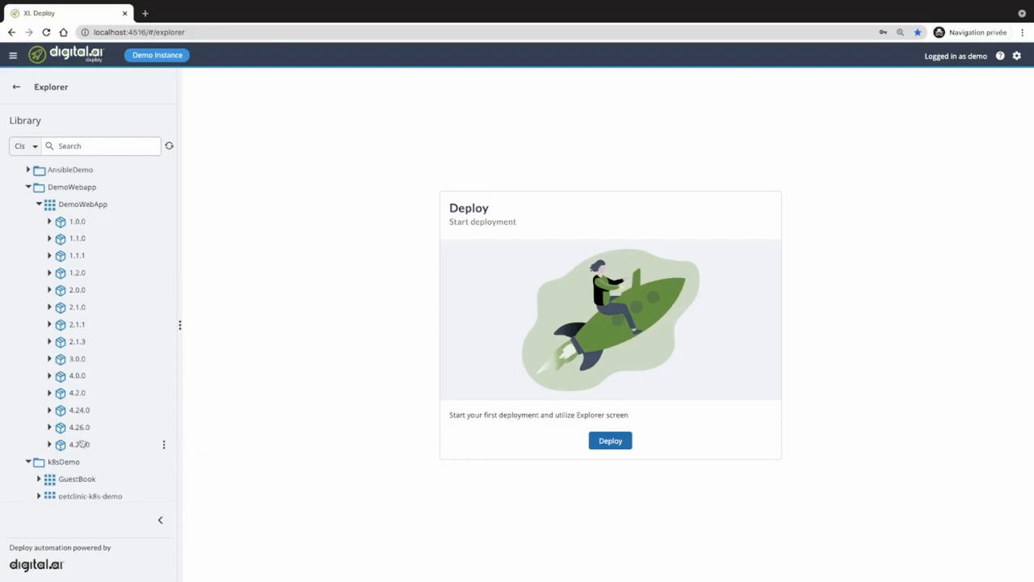
click(50, 427)
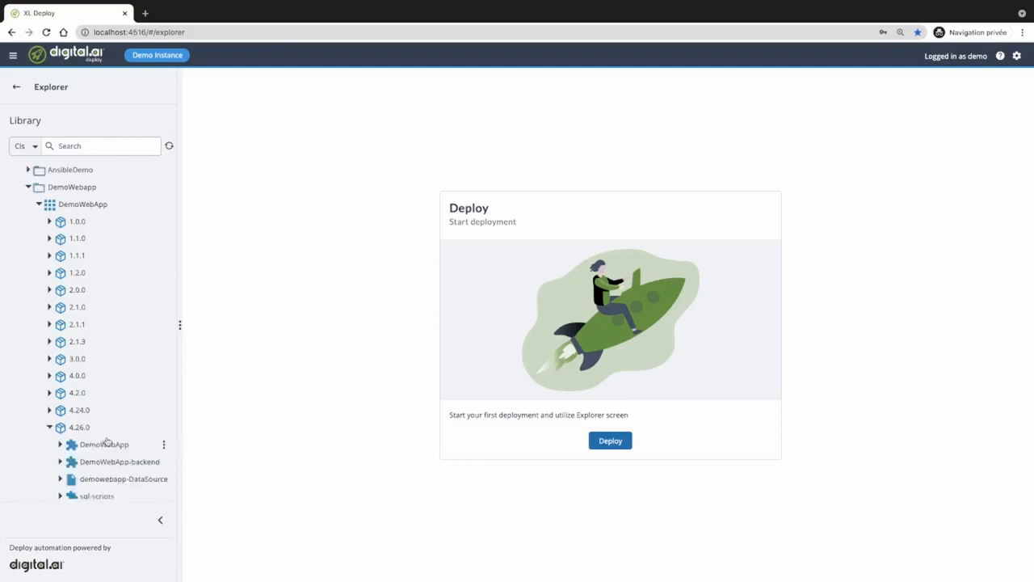
scroll(106, 437, down, 2)
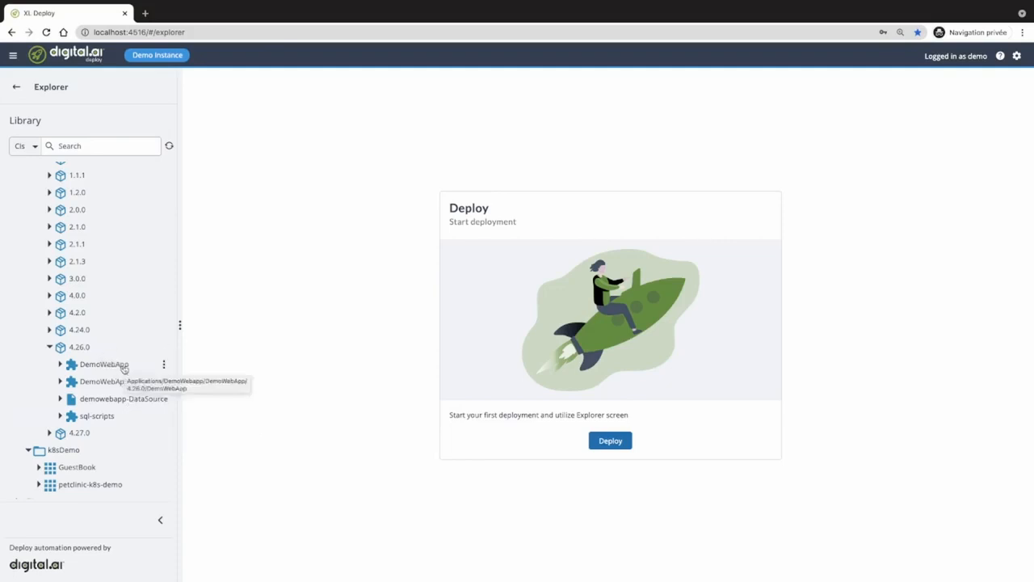
- Select DemoWebApp, DemoWebApp-backend, demowebapp-DataSource and sql-scripts, widening the Library sidebar
click(122, 364)
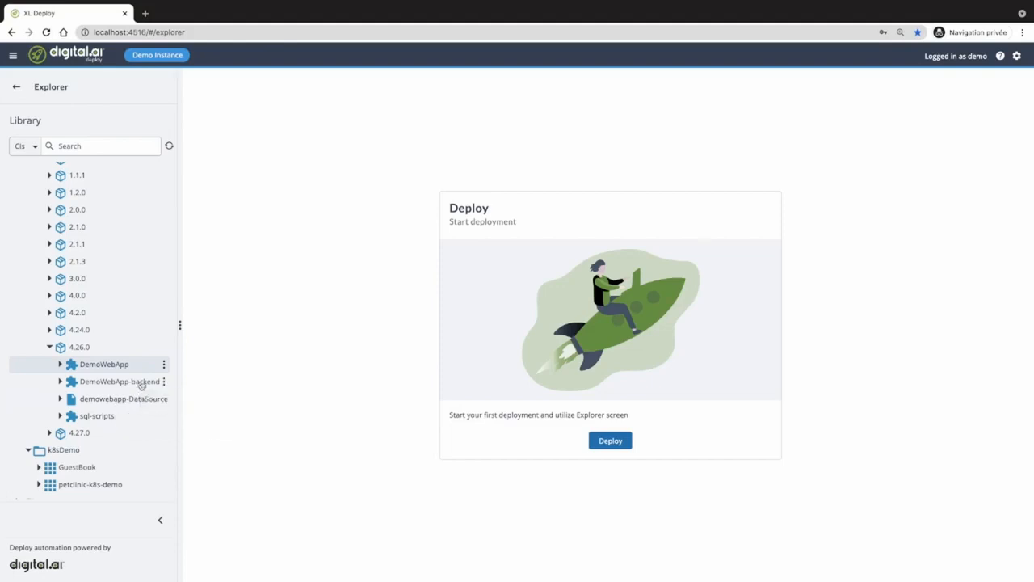
click(141, 384)
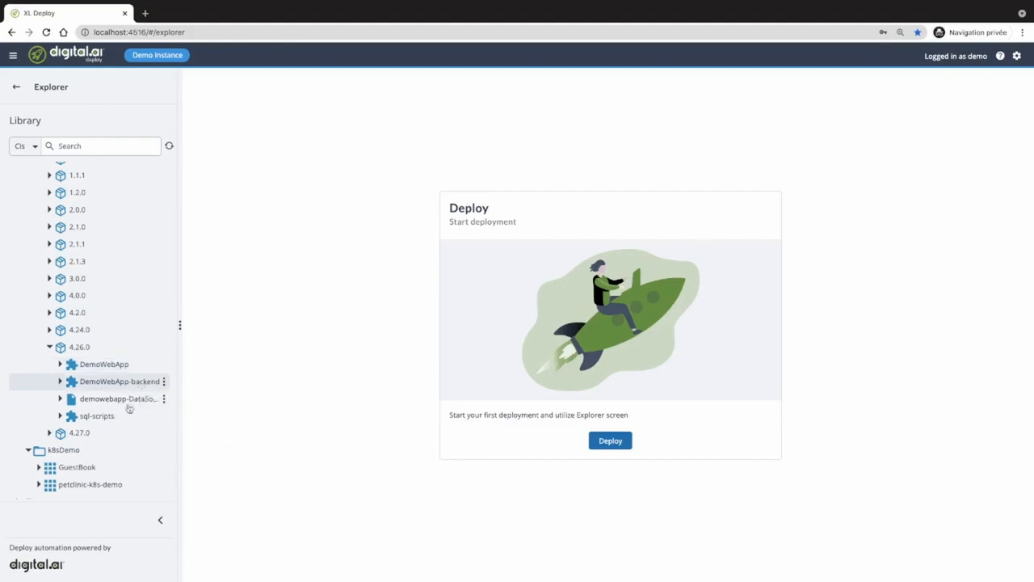
click(138, 401)
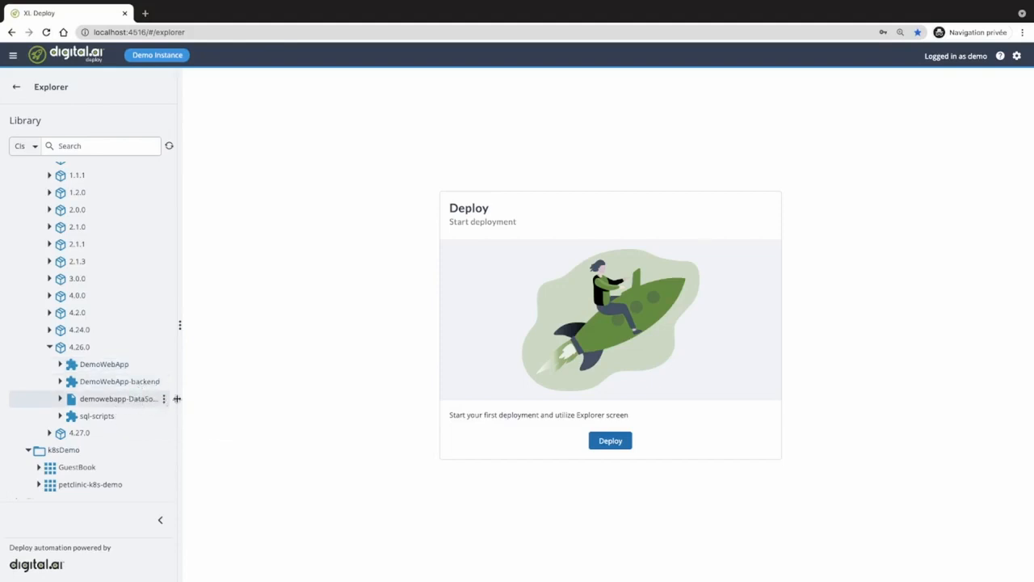
drag(179, 398, 215, 399)
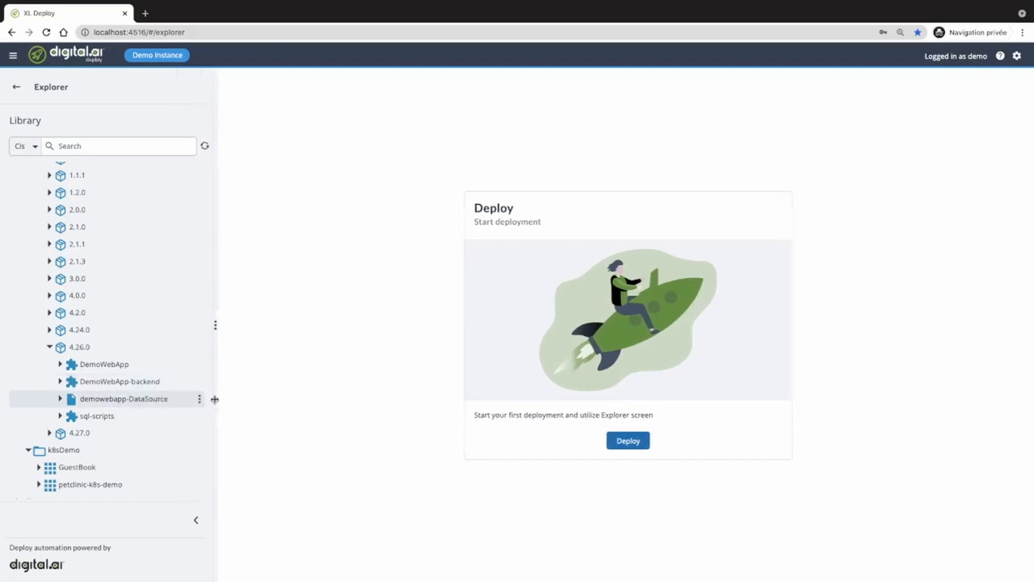
click(118, 417)
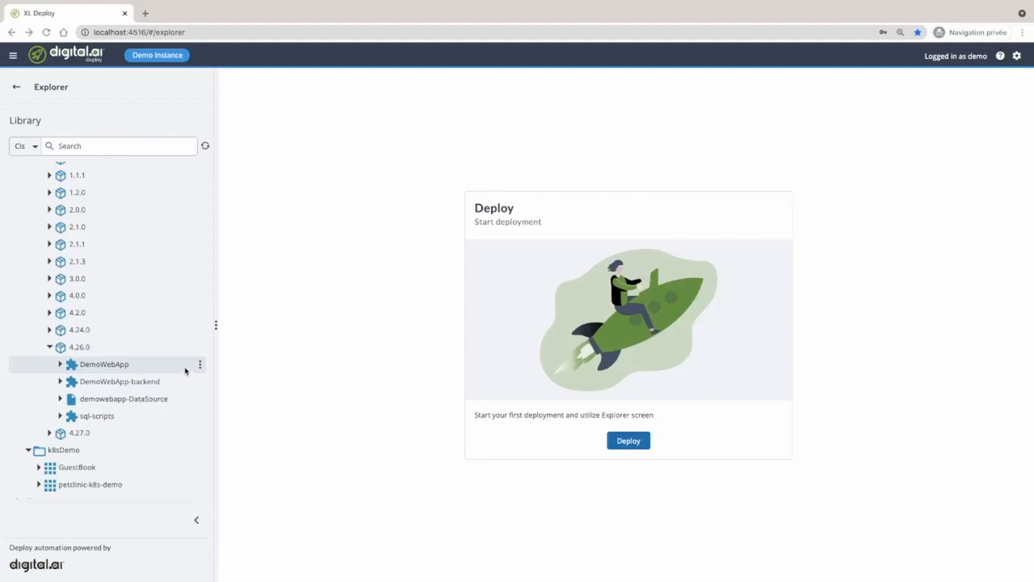
click(177, 404)
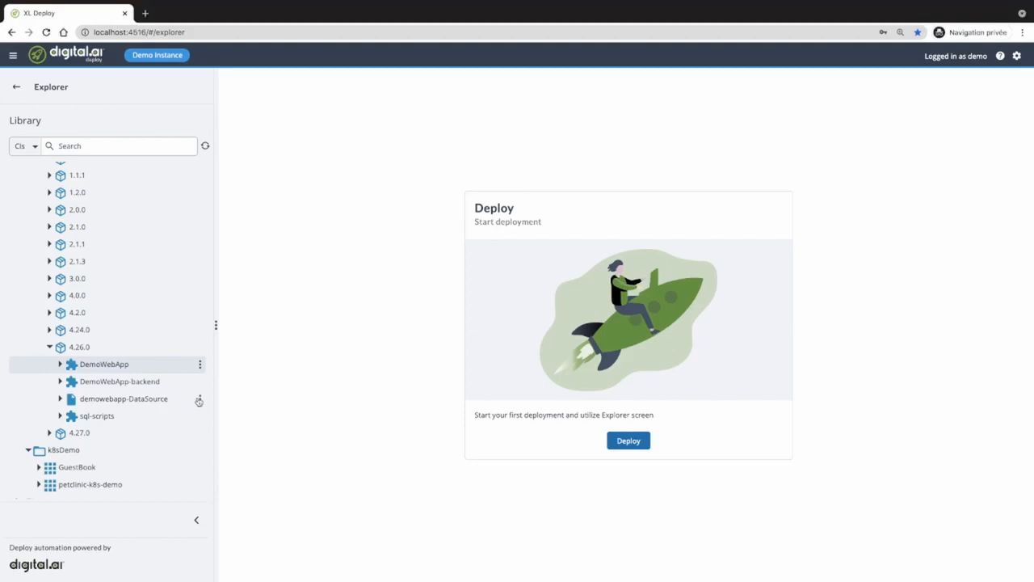
click(199, 400)
click(225, 410)
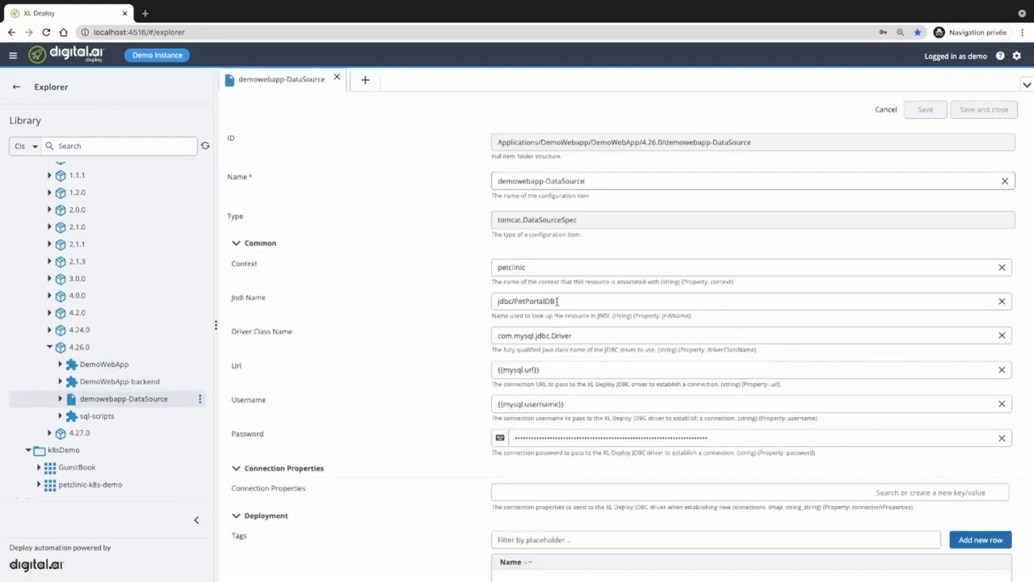
drag(558, 300, 497, 301)
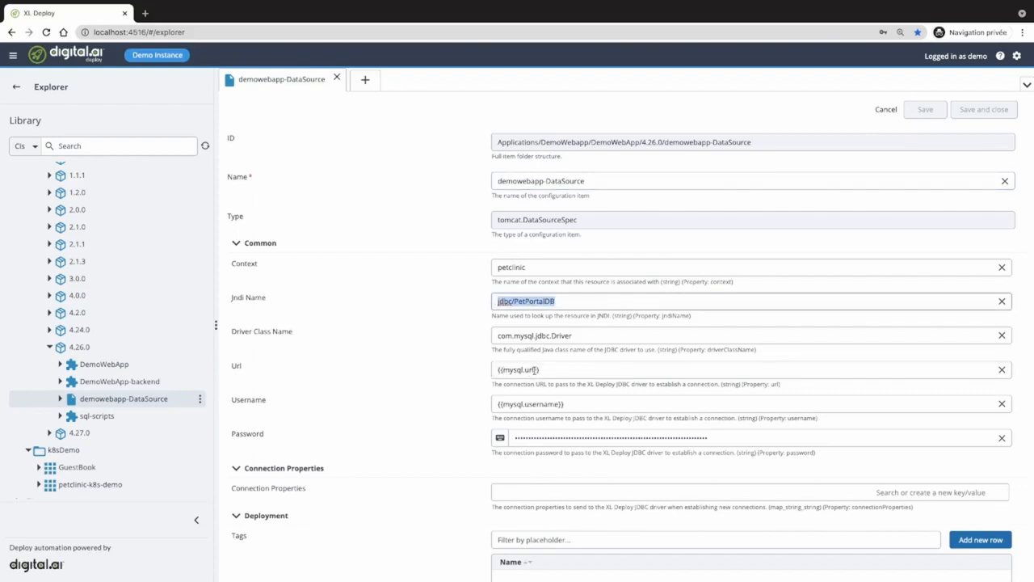
drag(542, 369, 491, 390)
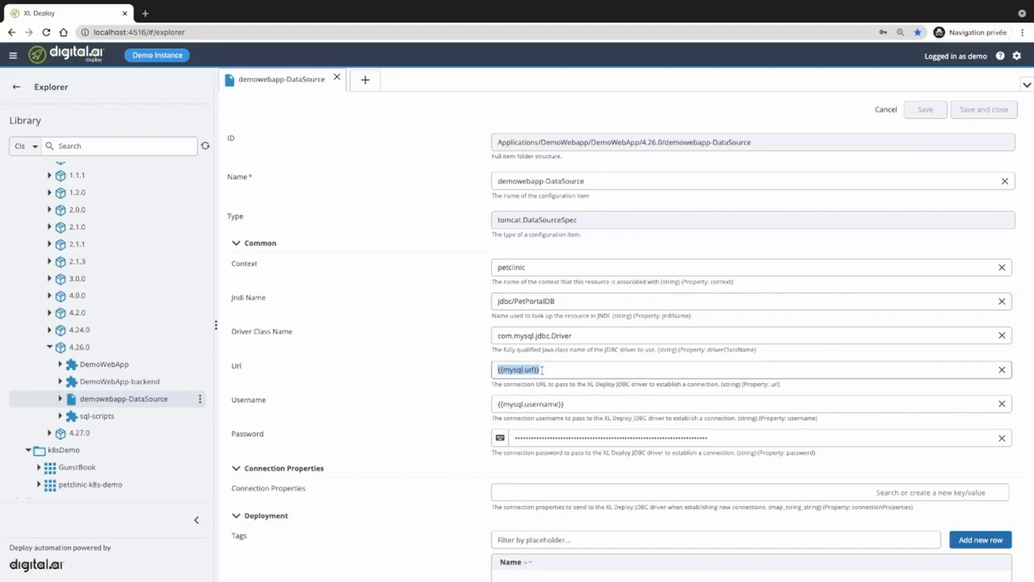
click(201, 367)
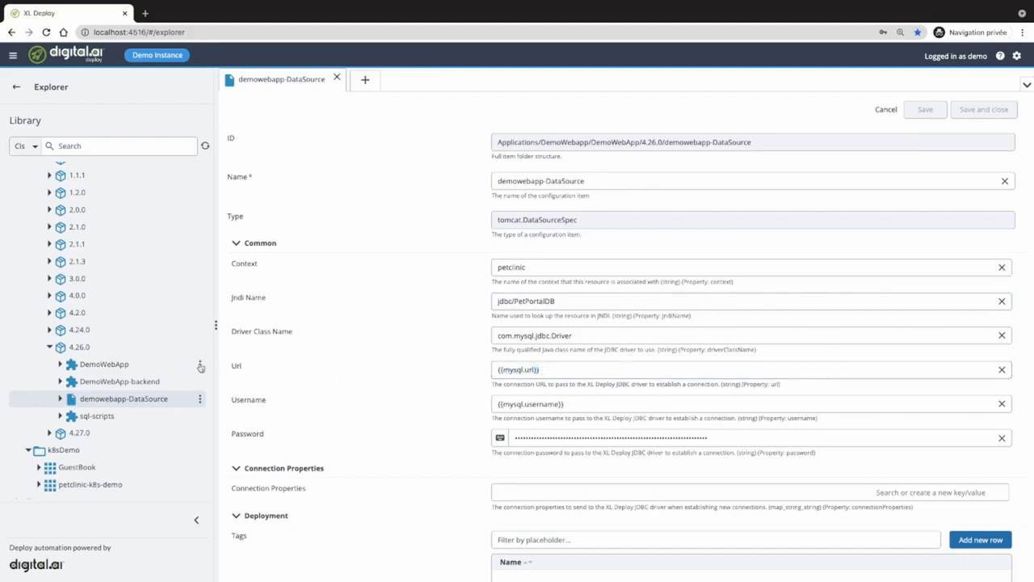
click(212, 374)
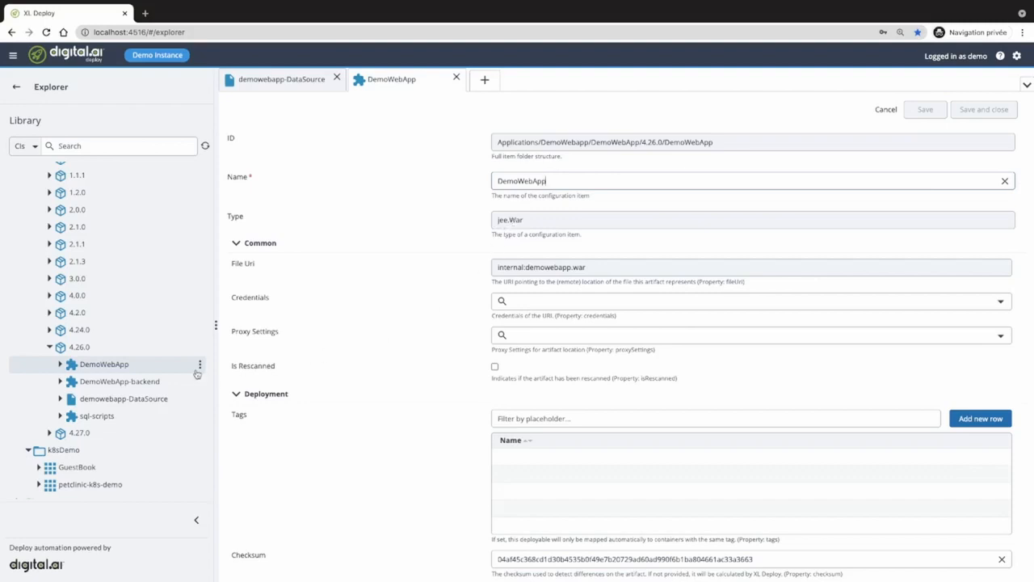
scroll(411, 348, down, 2)
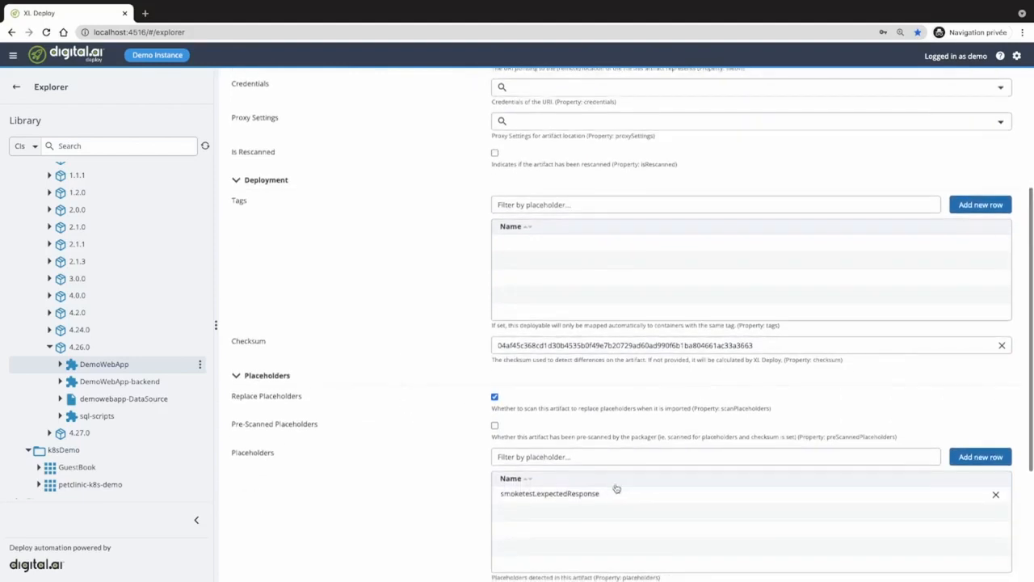
drag(602, 493, 500, 495)
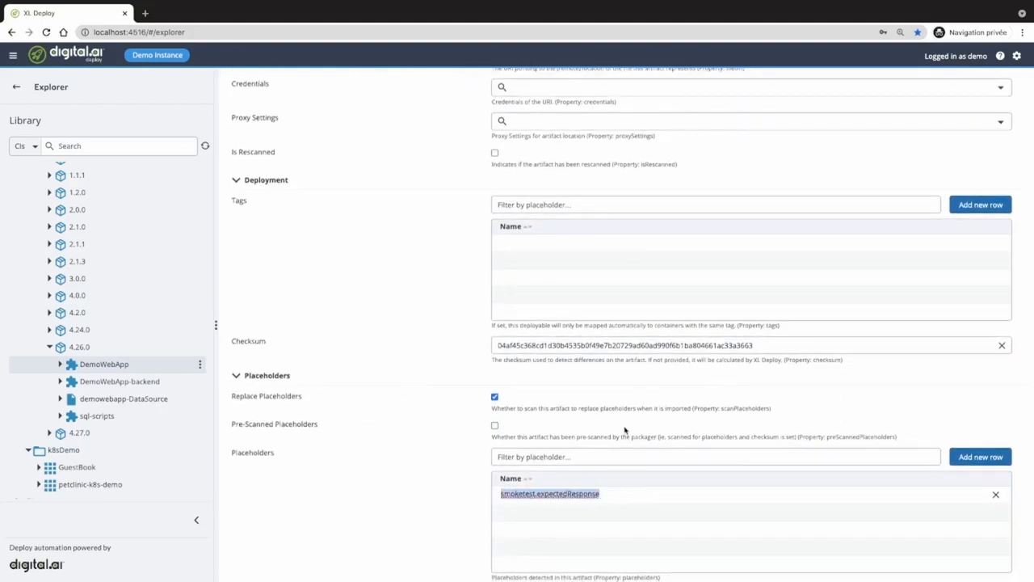
scroll(625, 429, up, 3)
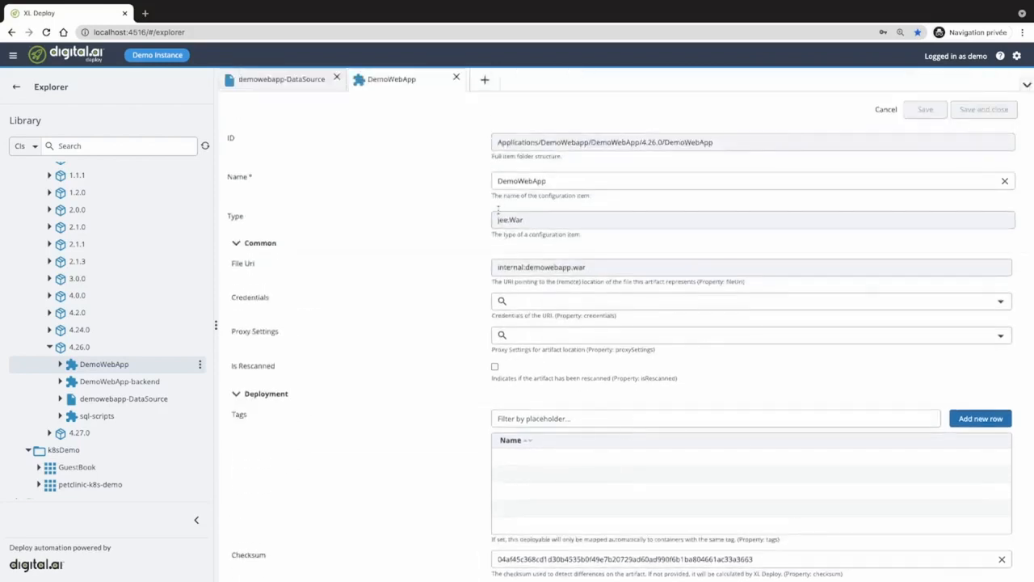
click(457, 79)
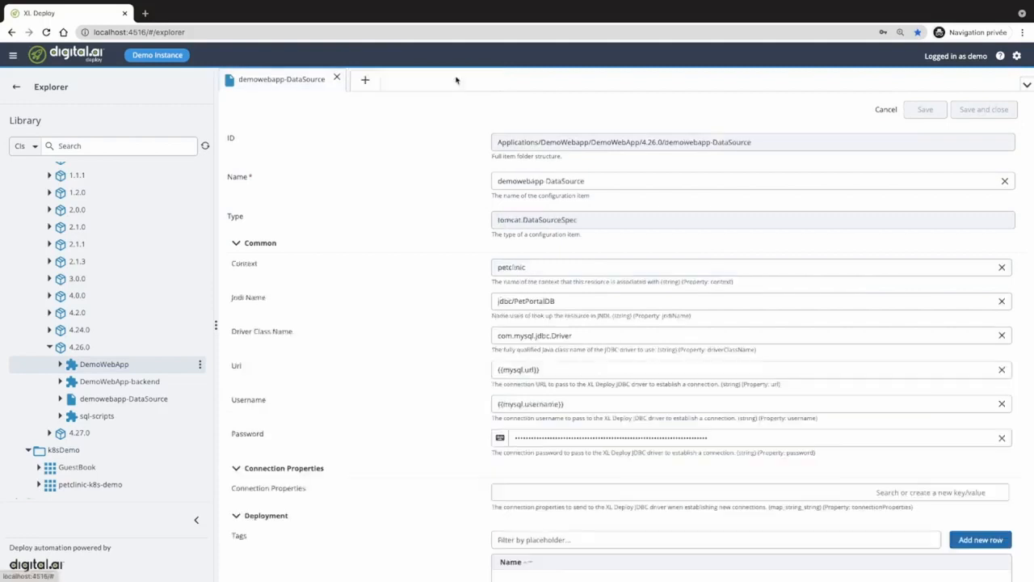
click(337, 79)
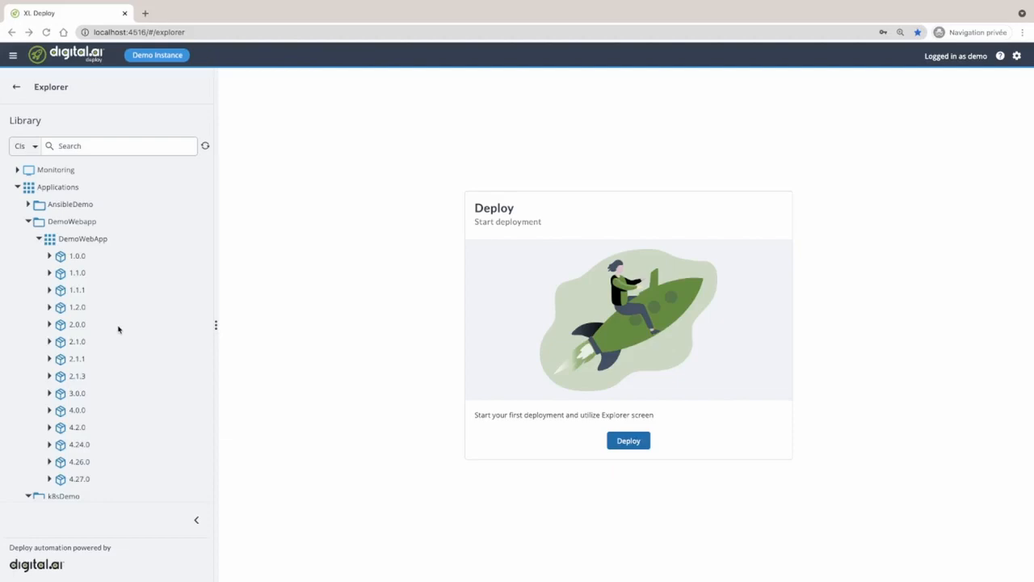
- Run xl apply -f xebialabs/application.yaml --values appversion=4.28.0 in the VS Code terminal
key(ctrl+Right)
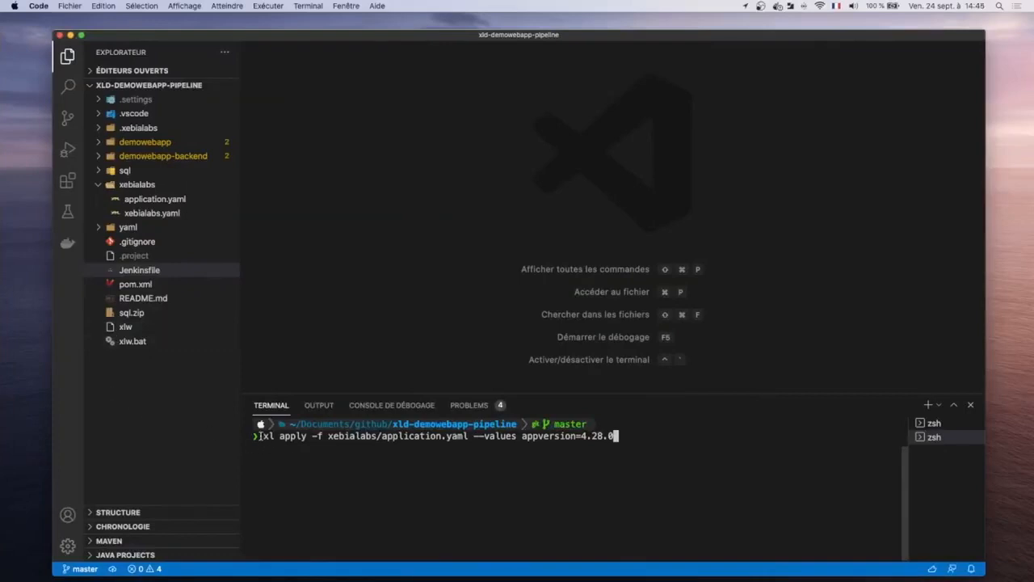
double_click(264, 437)
drag(469, 437, 380, 437)
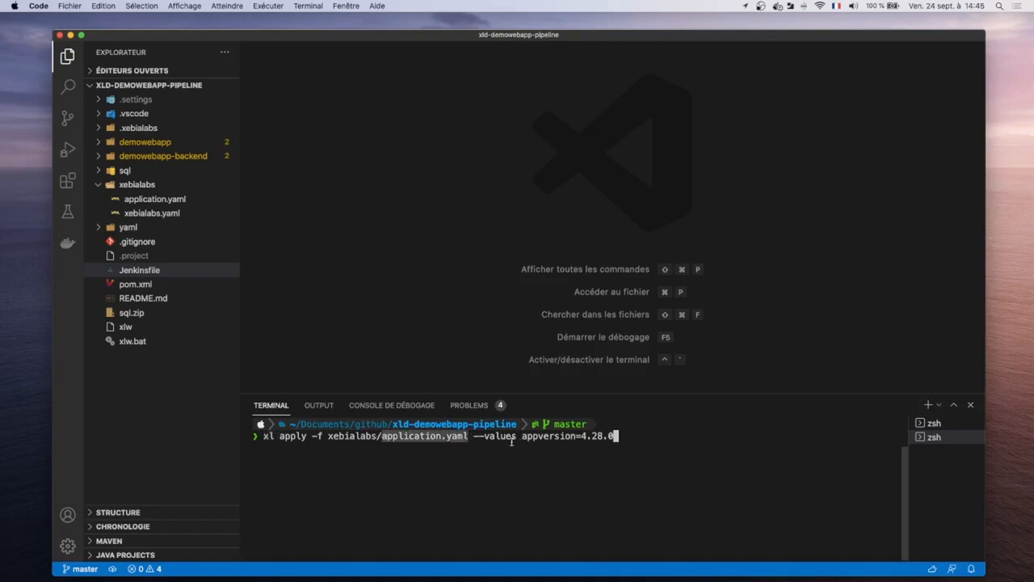
click(625, 434)
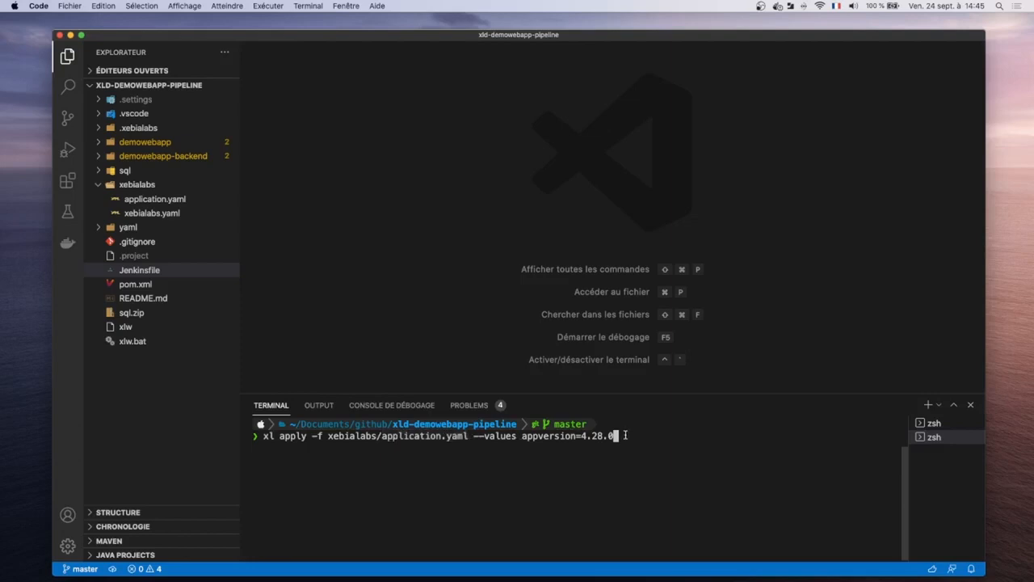
key(Return)
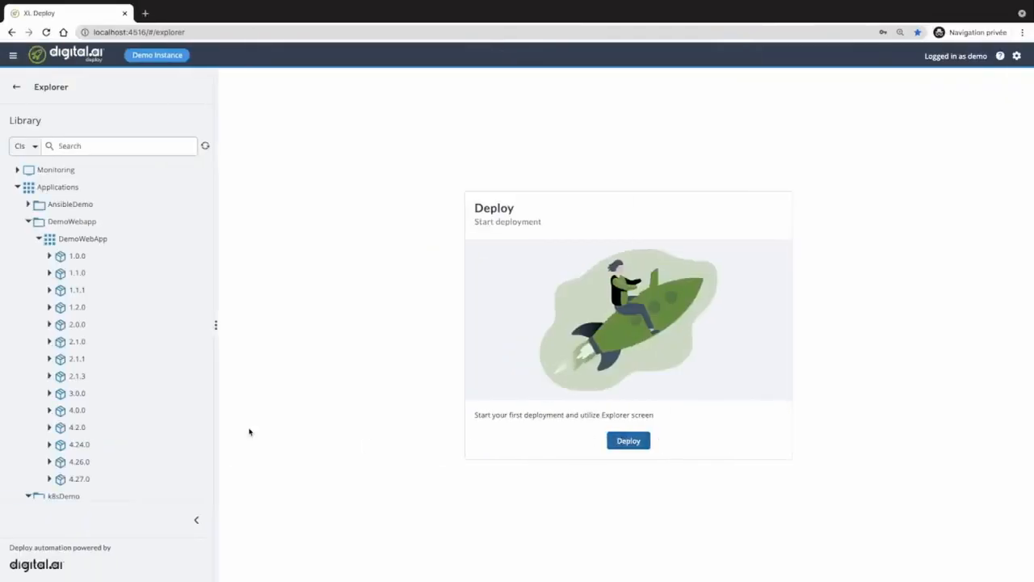
- Refresh the Library so DemoWebApp 4.28.0 shows after 4.27.0
click(205, 147)
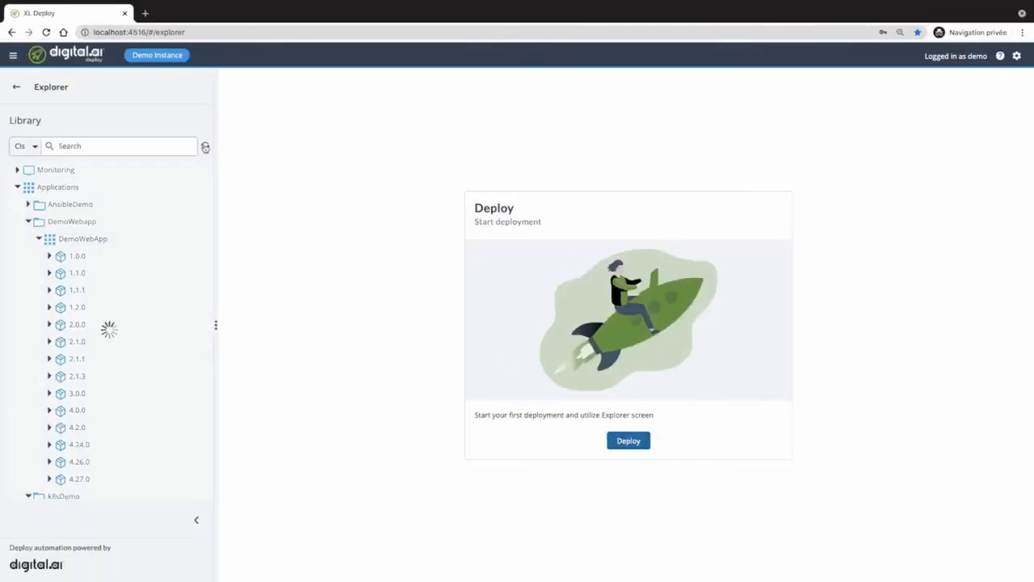
scroll(122, 461, down, 1)
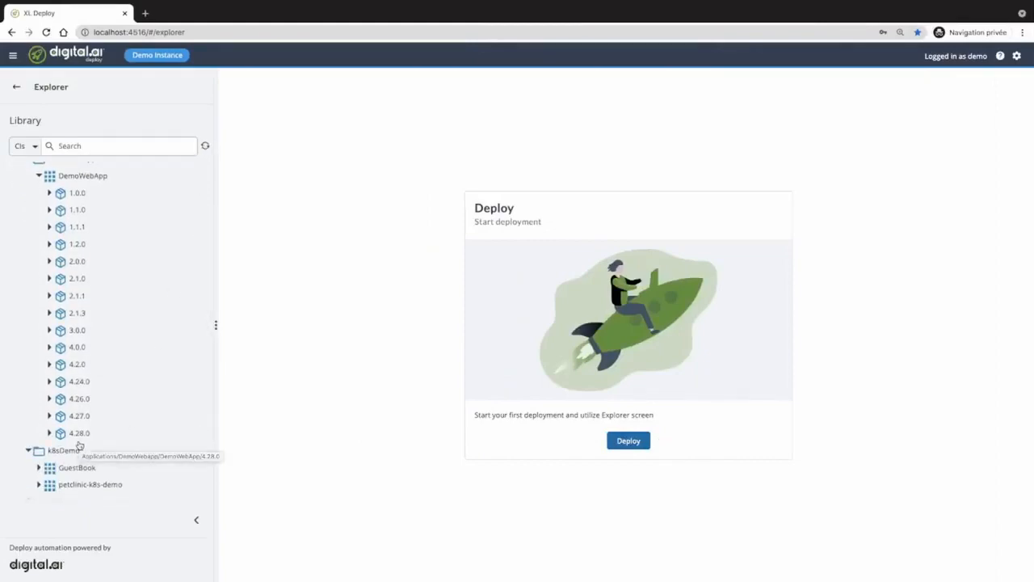
key(ctrl+Right)
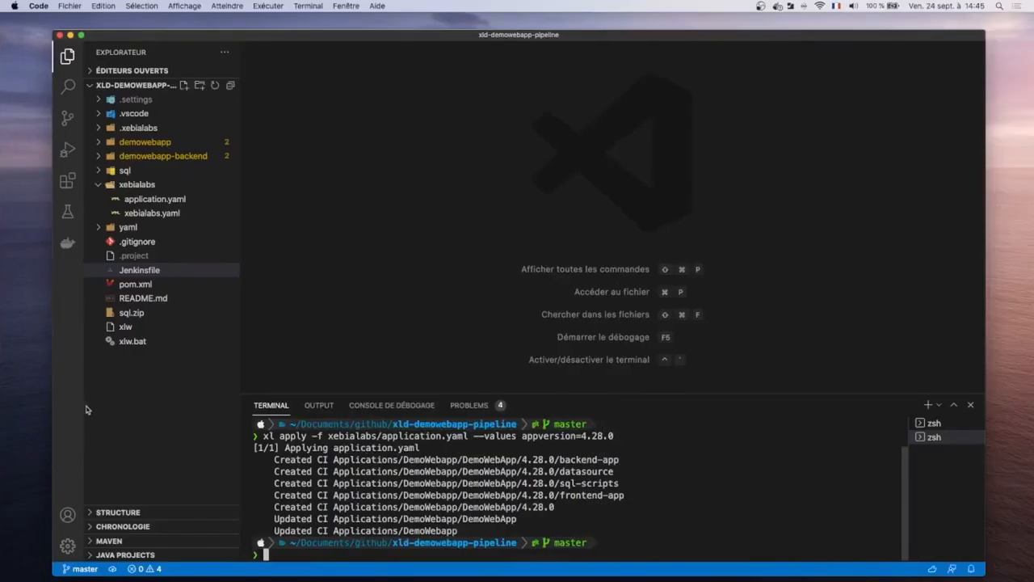
- Open application.yaml and scroll through its contents
click(149, 200)
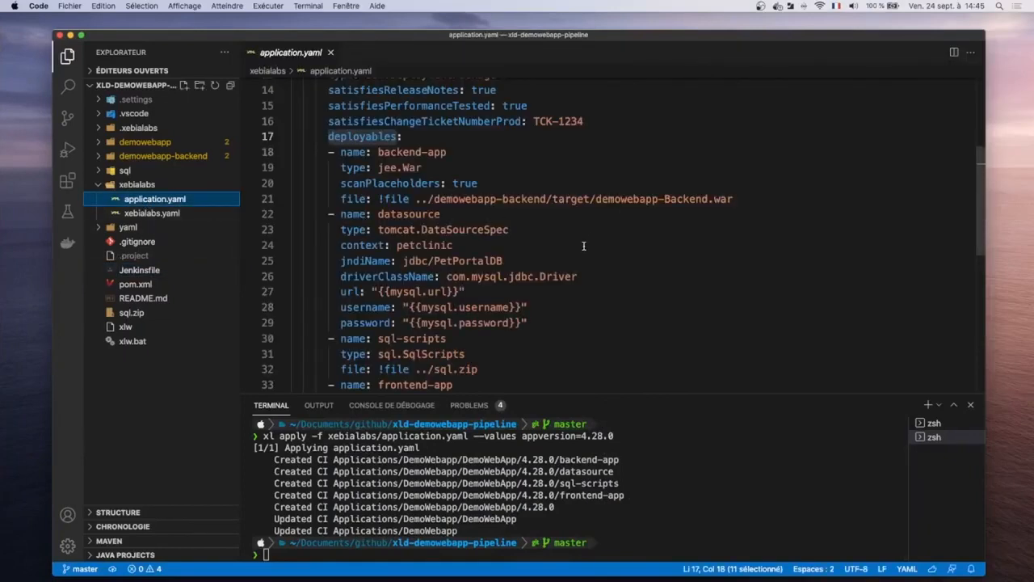
scroll(583, 247, up, 5)
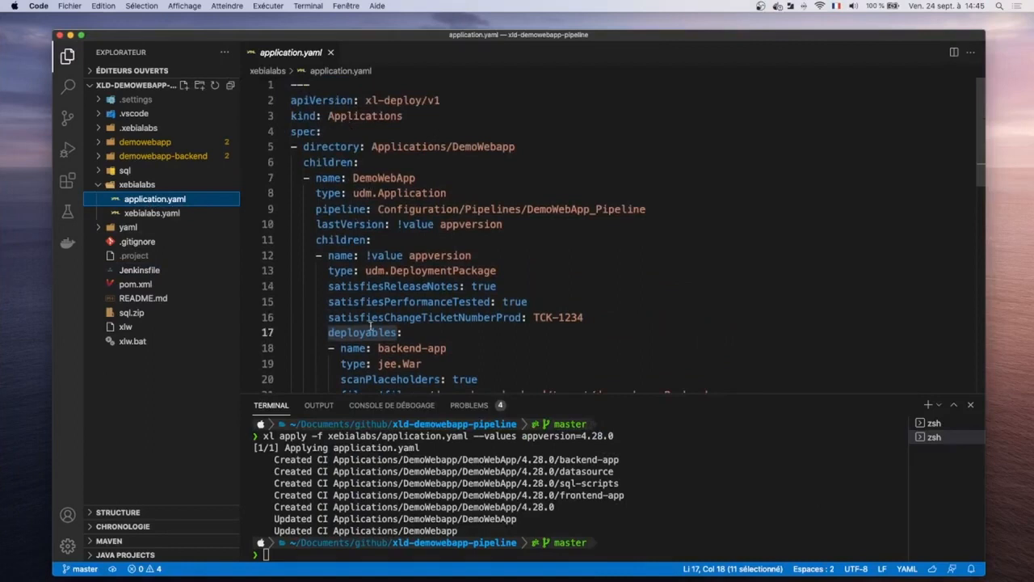
scroll(370, 325, down, 2)
scroll(370, 325, down, 1)
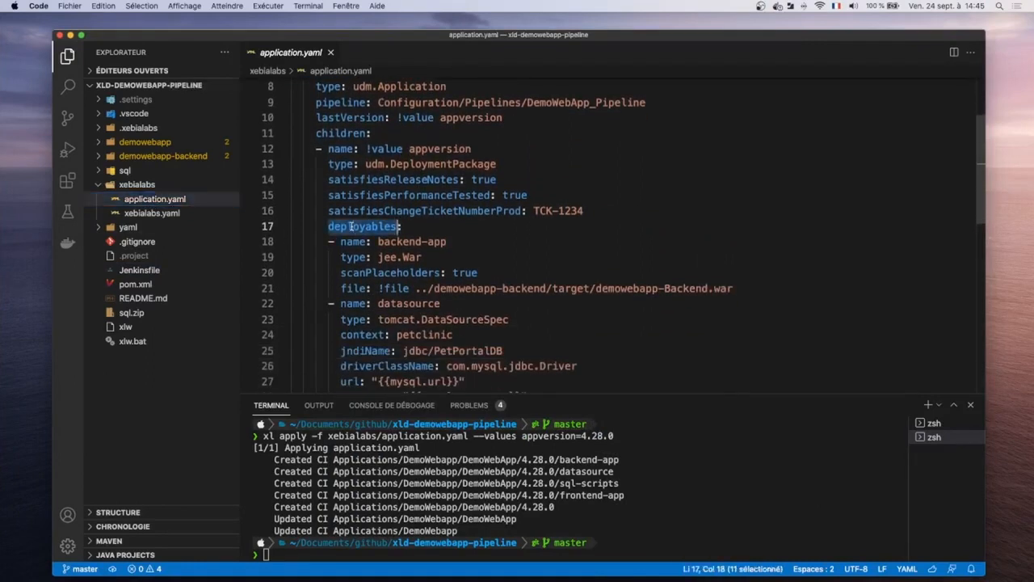
scroll(407, 254, down, 3)
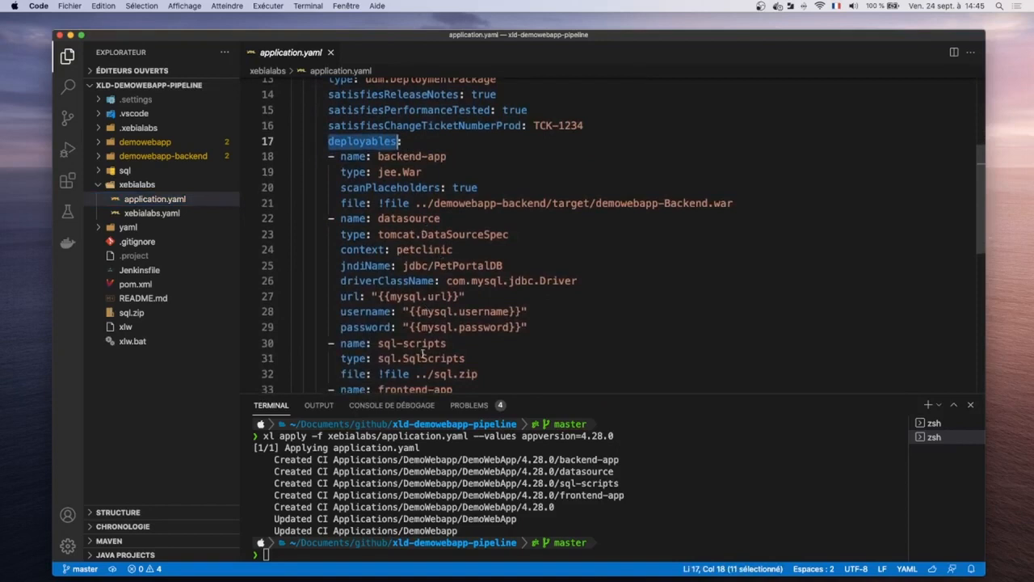
scroll(412, 355, down, 2)
scroll(415, 335, up, 2)
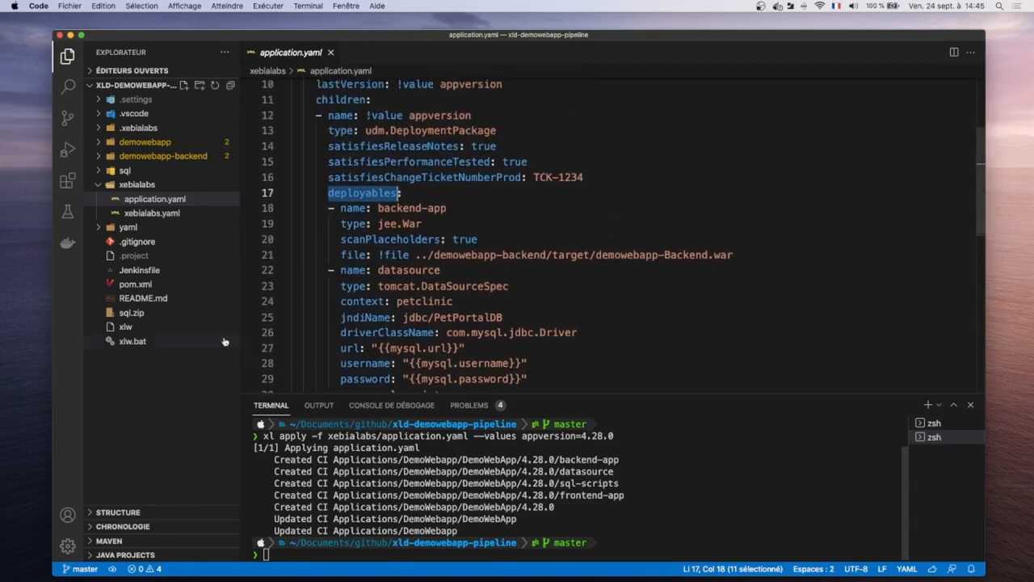
- Inspect the xlw command in the Jenkinsfile's Pushing to Deploy stage
click(146, 273)
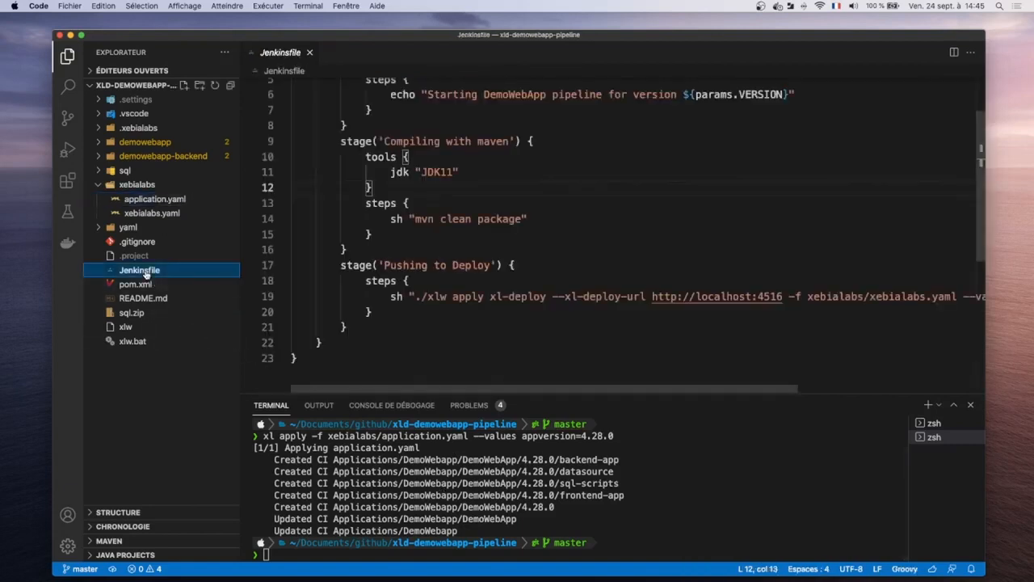
double_click(443, 296)
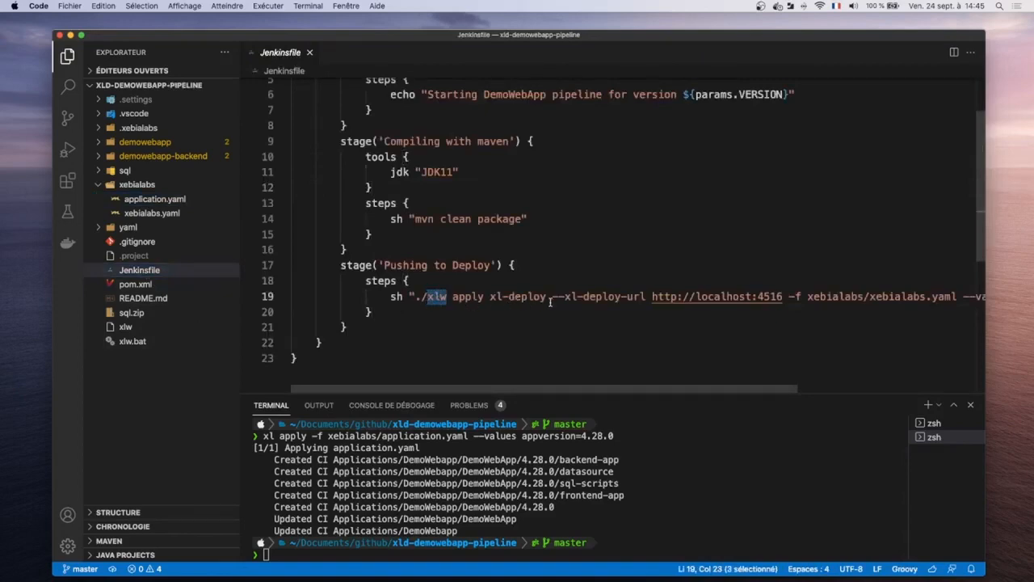
key(ctrl+Left)
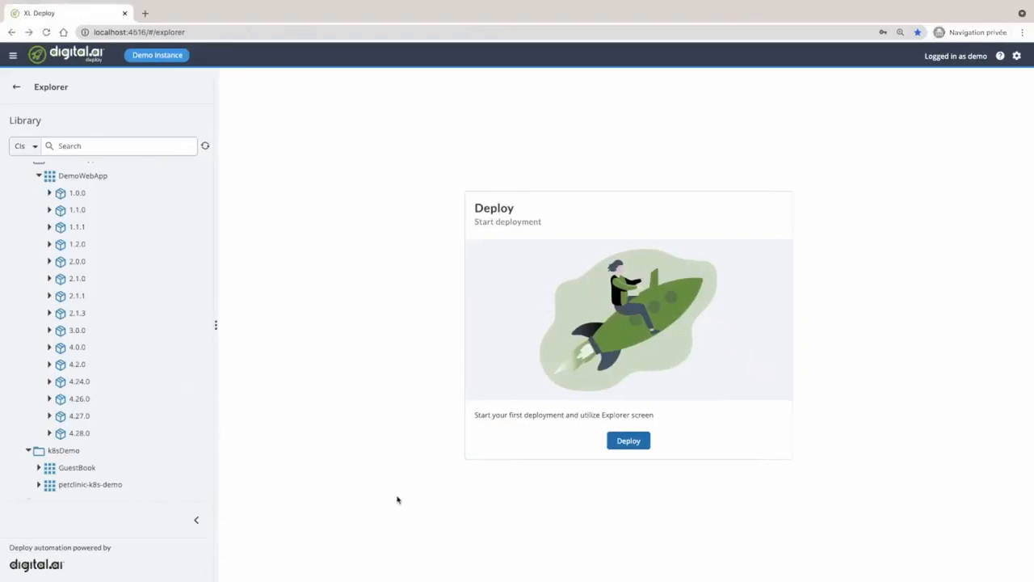
- Collapse Applications, expand Infrastructure > Localhost > Ubuntu-192.168.78.2, and select host-dev-vm
scroll(183, 449, up, 3)
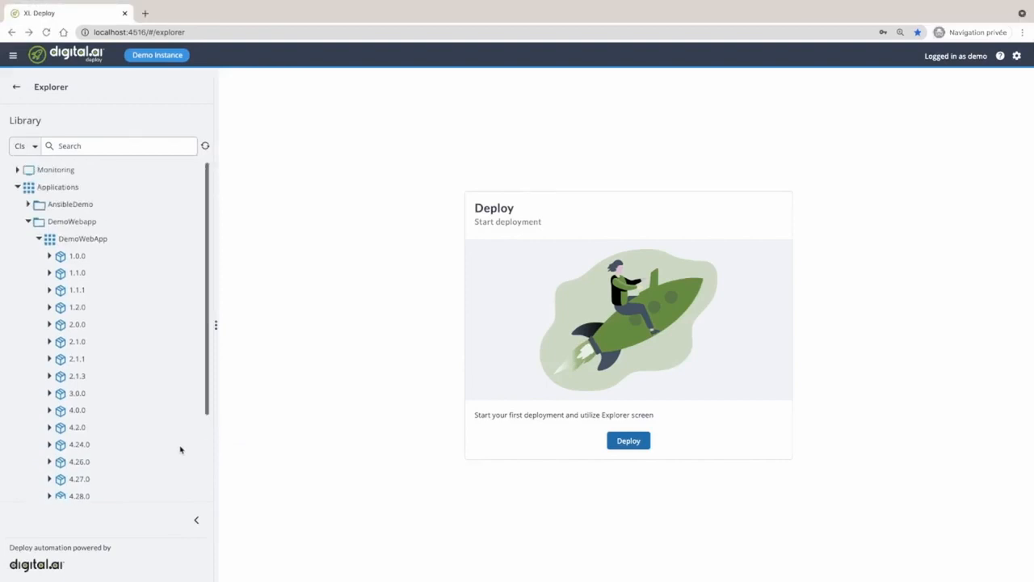
click(18, 187)
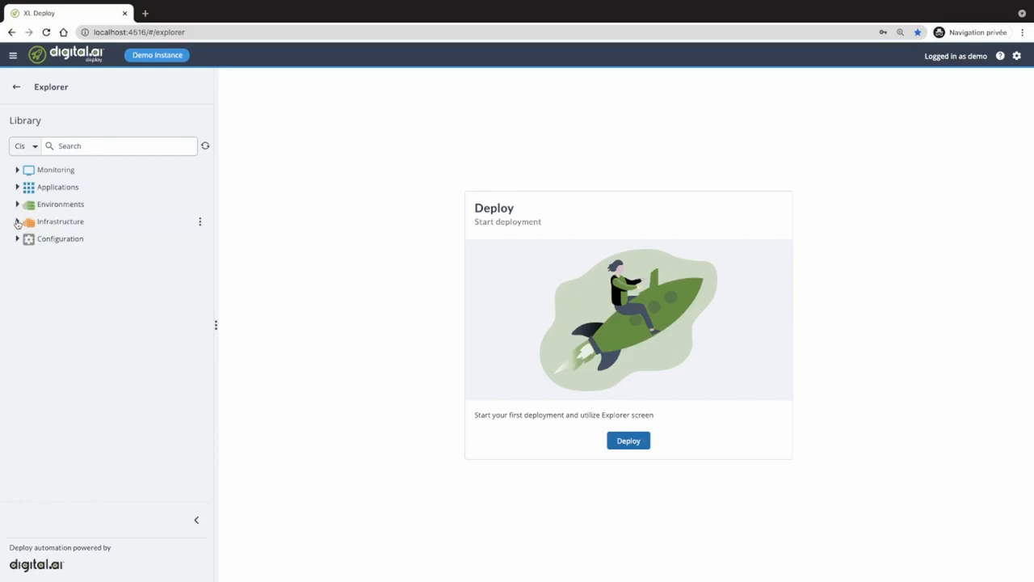
click(17, 222)
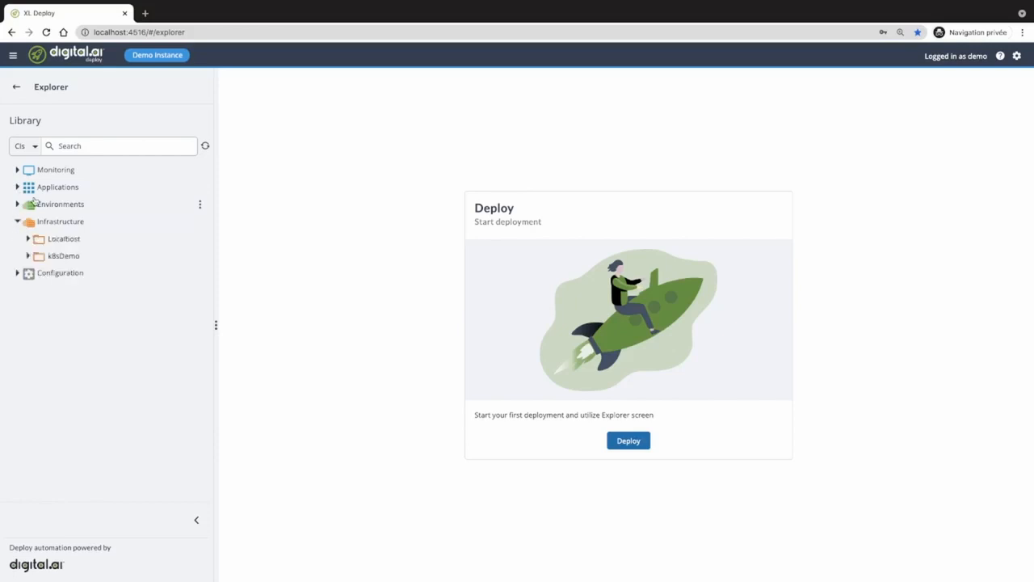
click(28, 239)
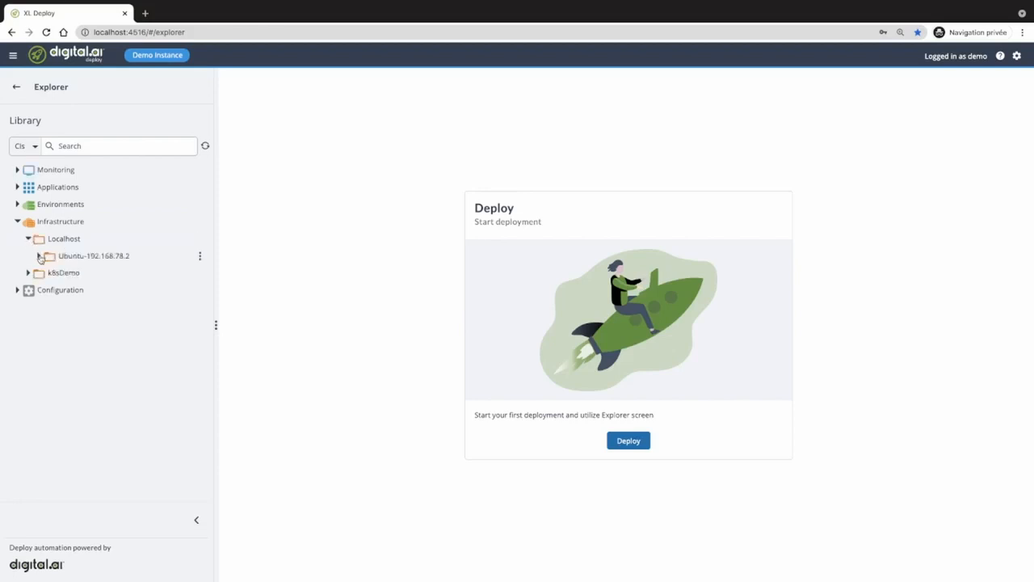
click(39, 256)
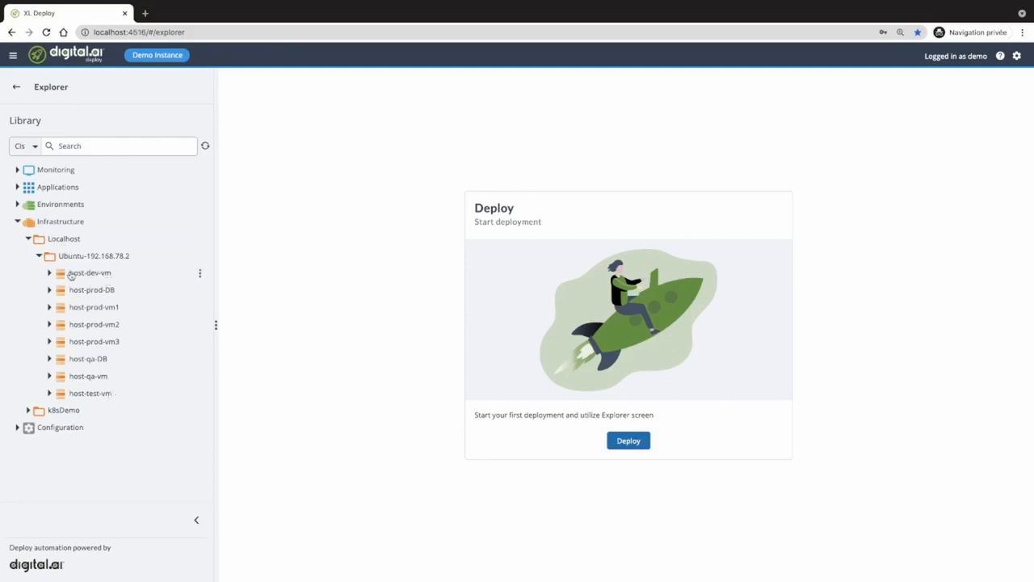
click(70, 275)
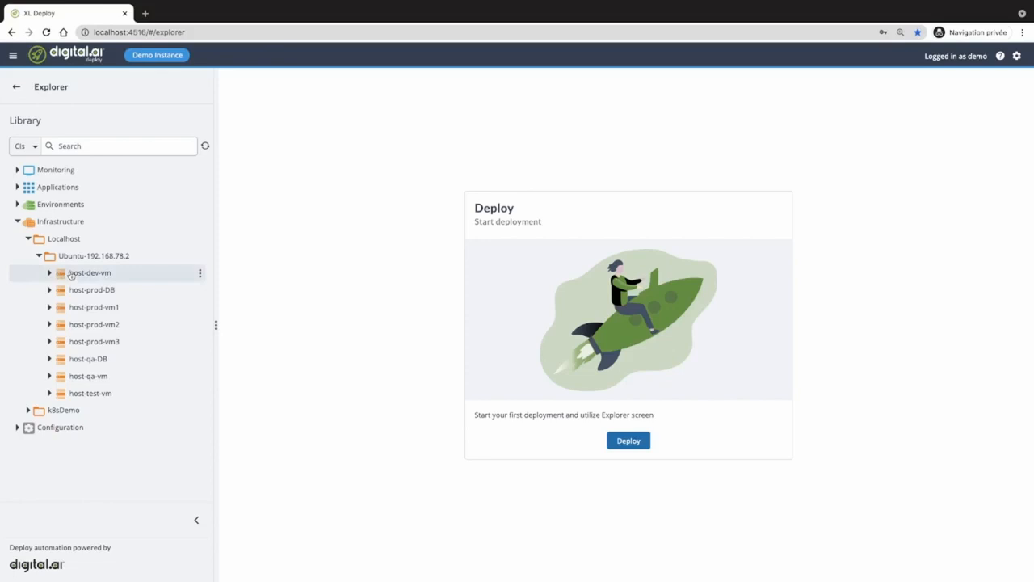
click(200, 276)
- Review host-dev-vm's SshHost properties (UNIX, SFTP, 192.168.78.2:22) and expand its eight containers
click(225, 288)
scroll(469, 349, down, 3)
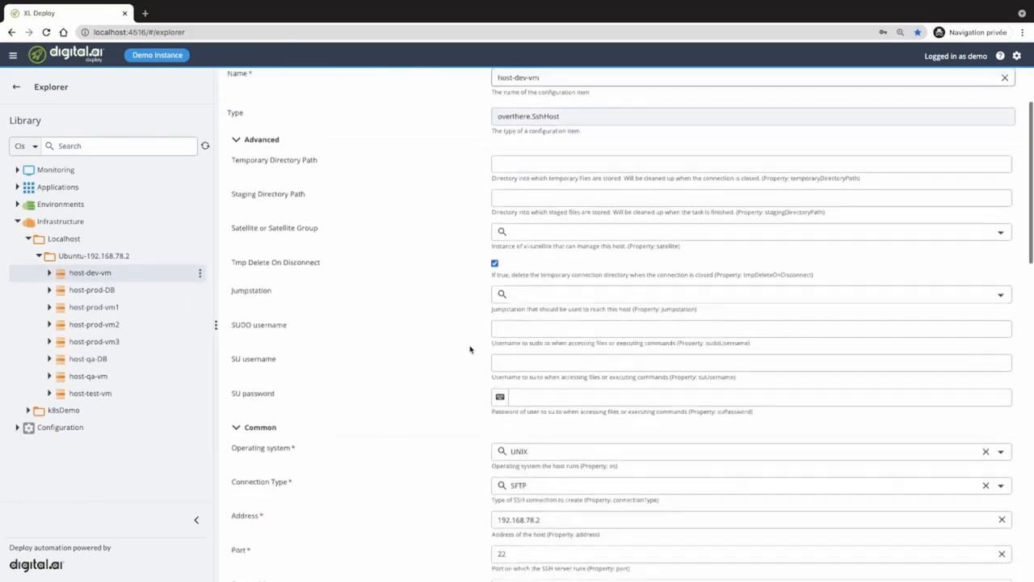
drag(556, 108, 501, 108)
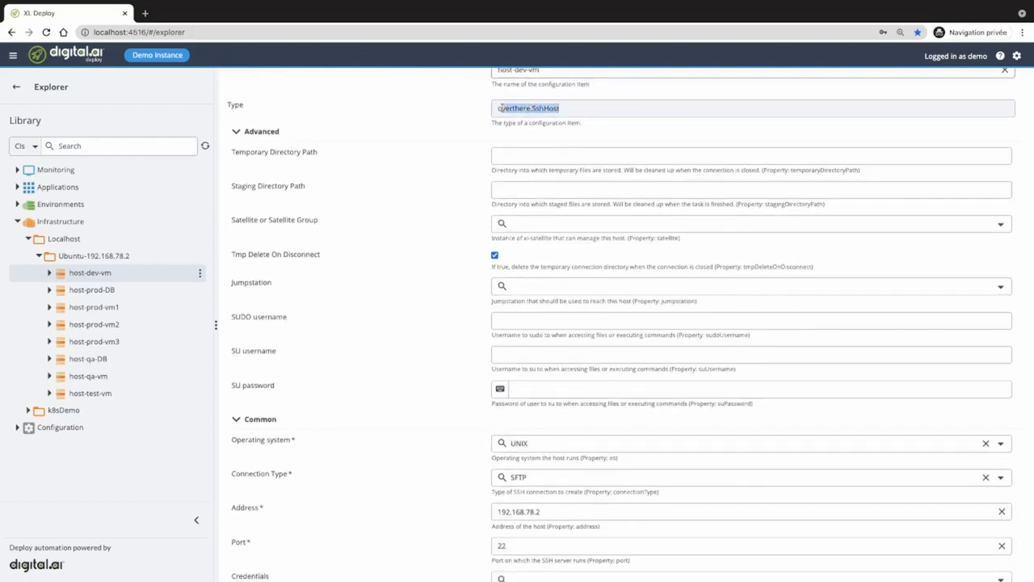
scroll(399, 315, down, 2)
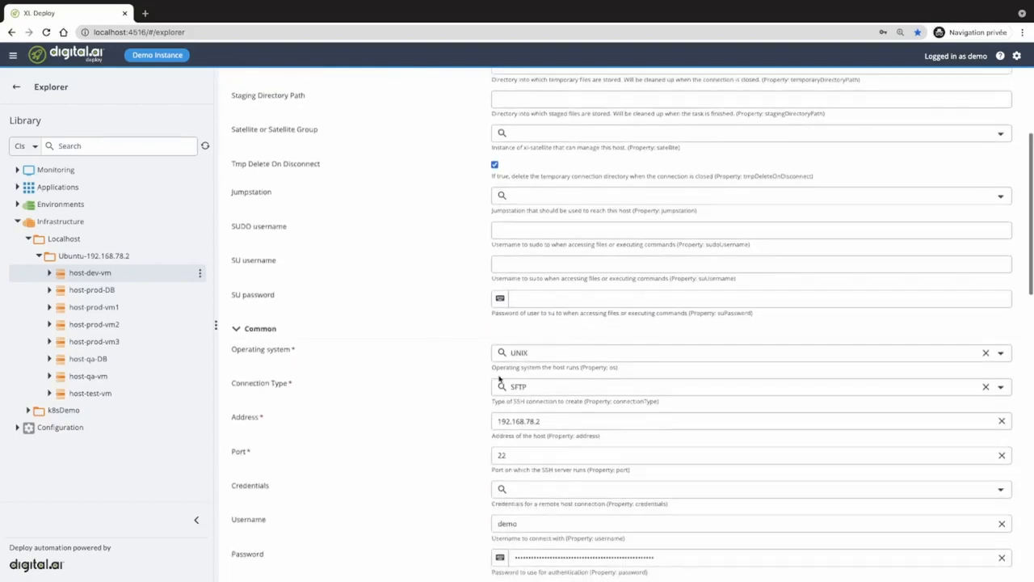
scroll(527, 446, down, 2)
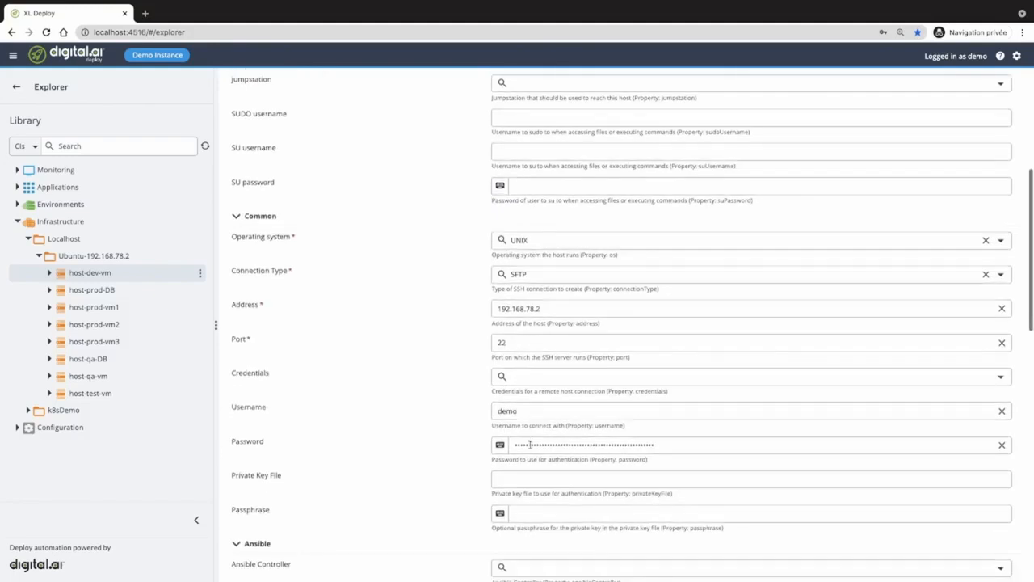
scroll(530, 444, up, 6)
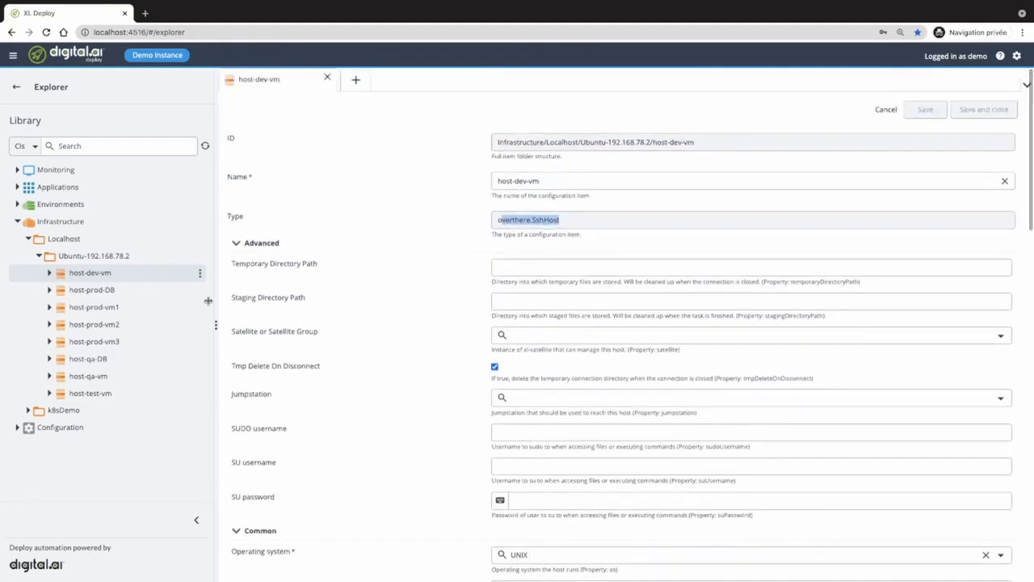
click(50, 274)
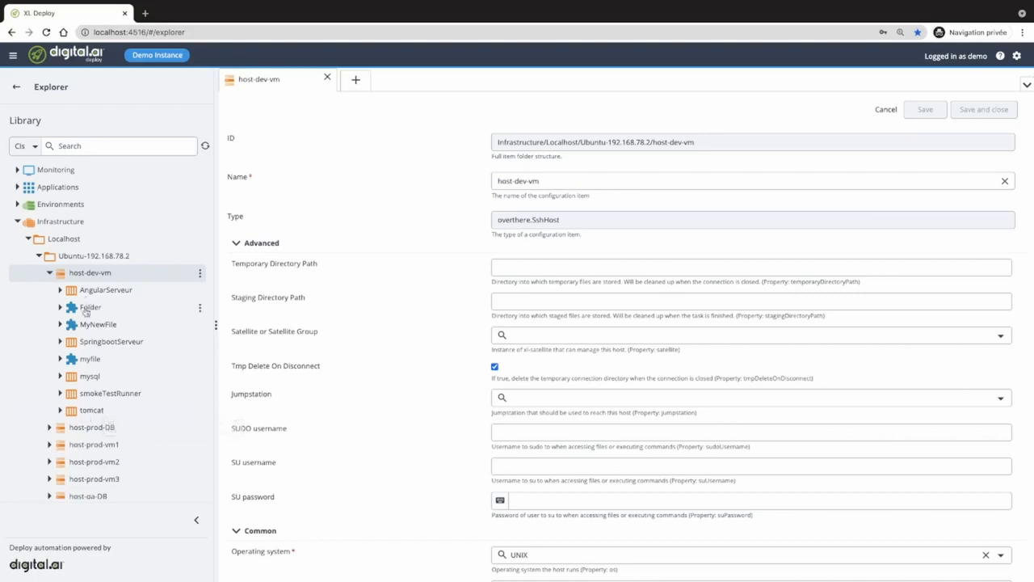
- Select tomcat and mysql, then expand k8sDemo > minikube and select default-ns
click(85, 413)
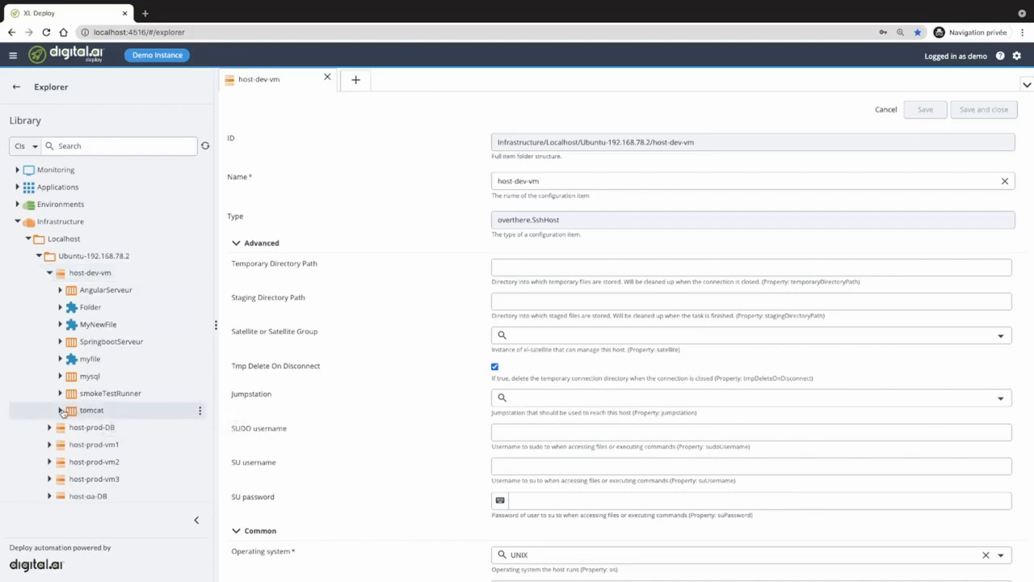
click(90, 379)
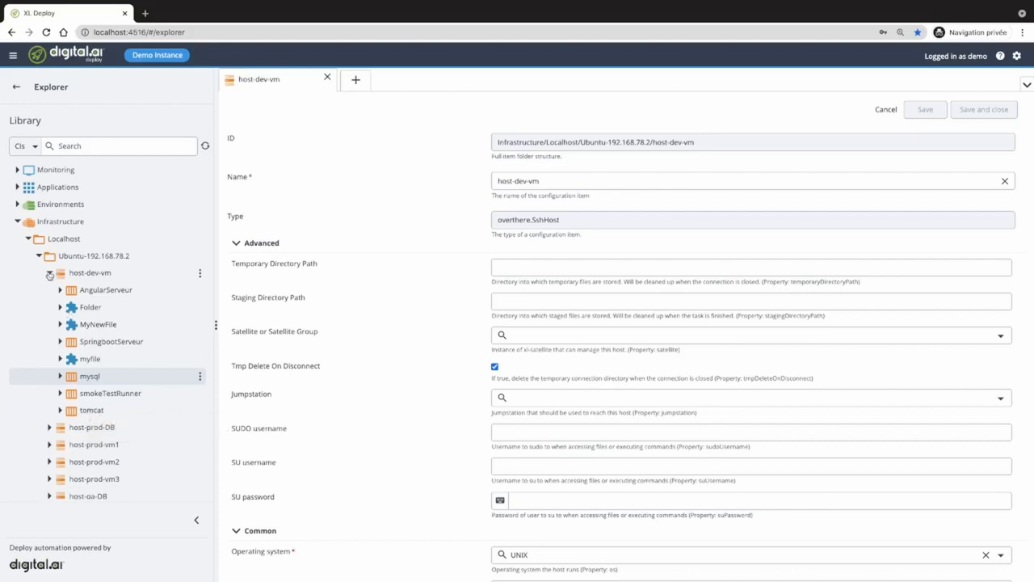
click(50, 273)
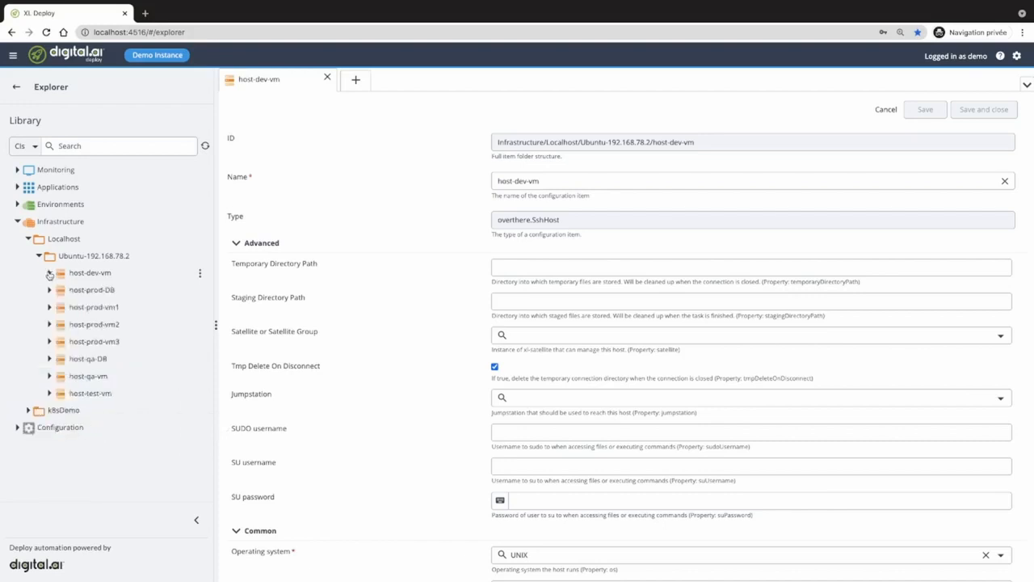
click(28, 410)
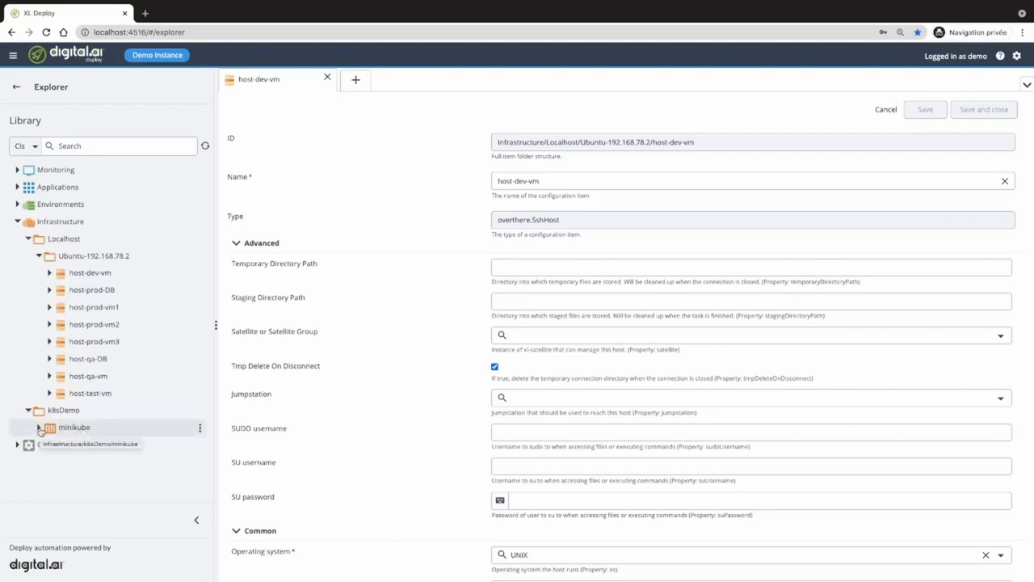
click(38, 428)
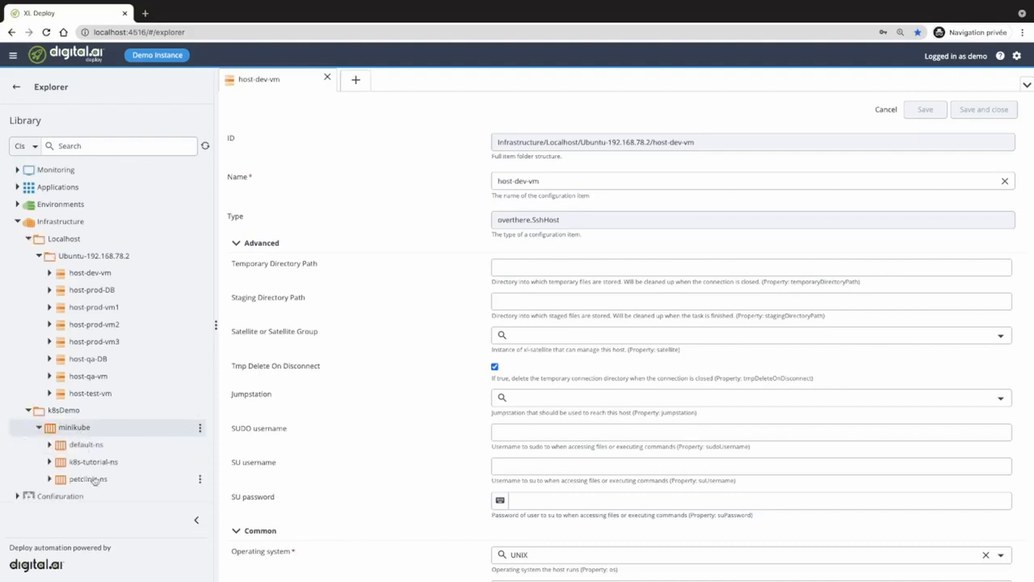
click(87, 446)
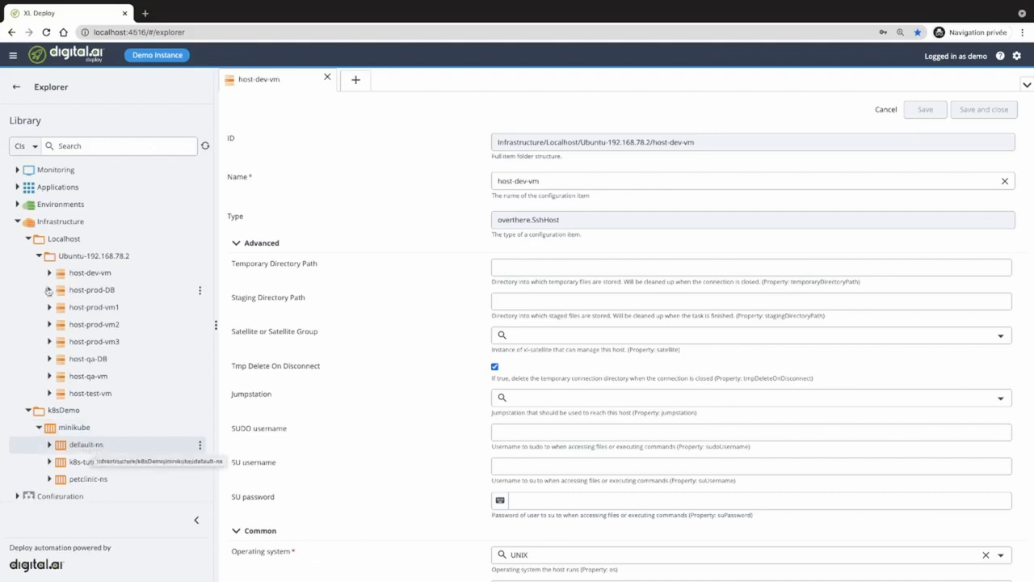
- Collapse the Localhost and k8sDemo folders and close host-dev-vm's properties
click(28, 238)
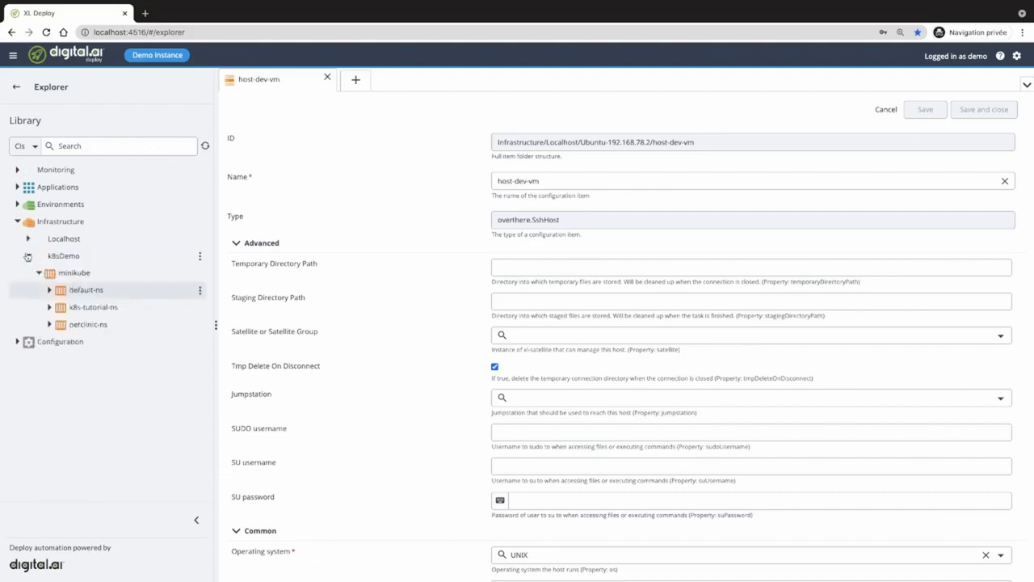
click(26, 256)
click(327, 77)
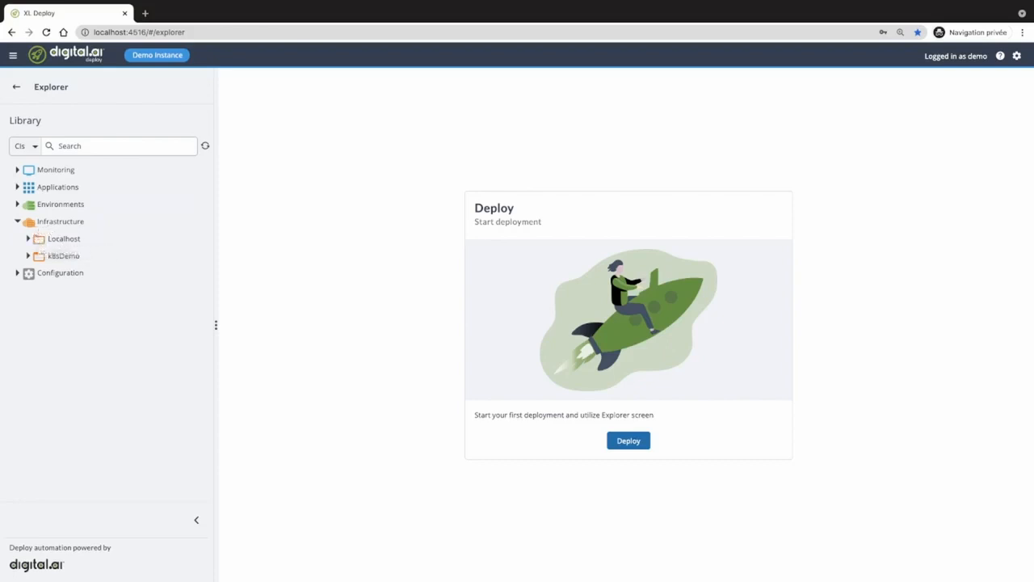
- Collapse Infrastructure, expand Environments > Localhost > Dev, and open the Dev environment's properties
key(super+Tab)
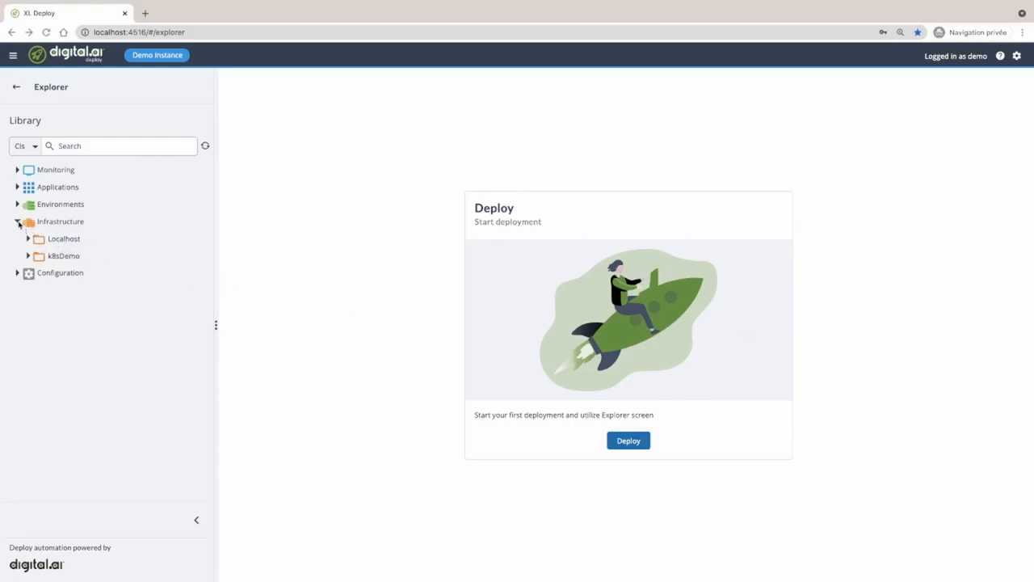
click(18, 223)
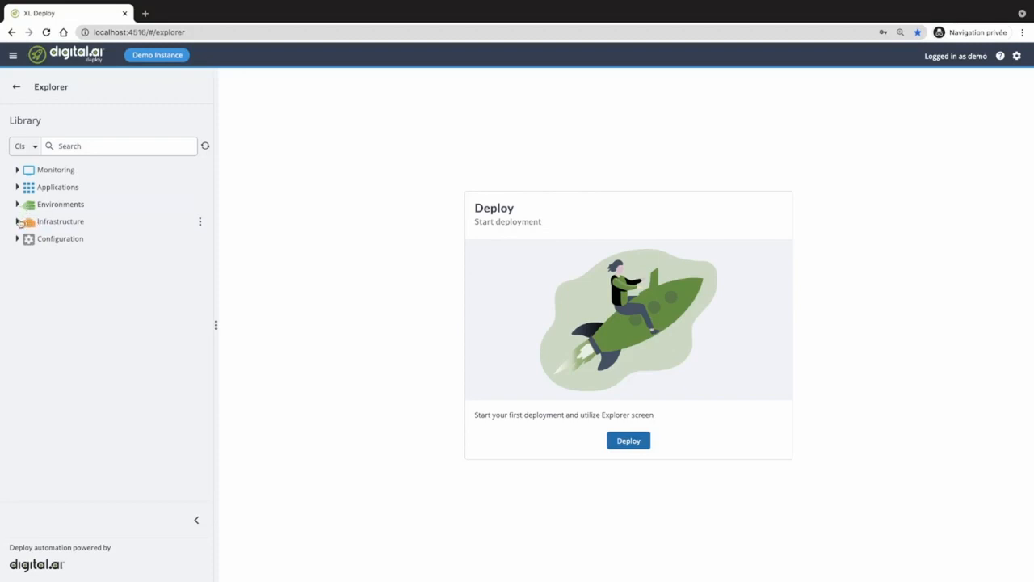
click(17, 205)
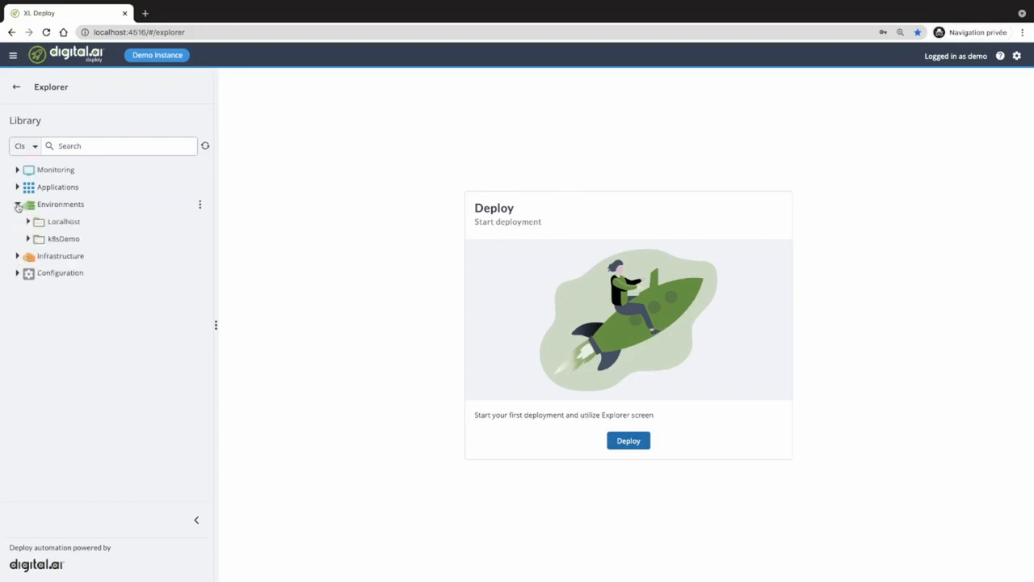
click(28, 222)
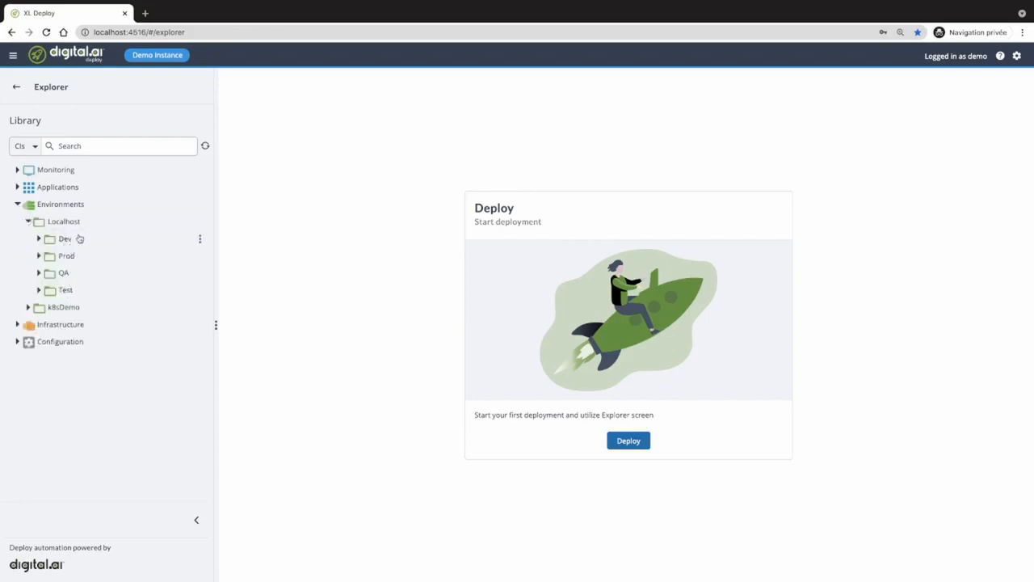
click(38, 239)
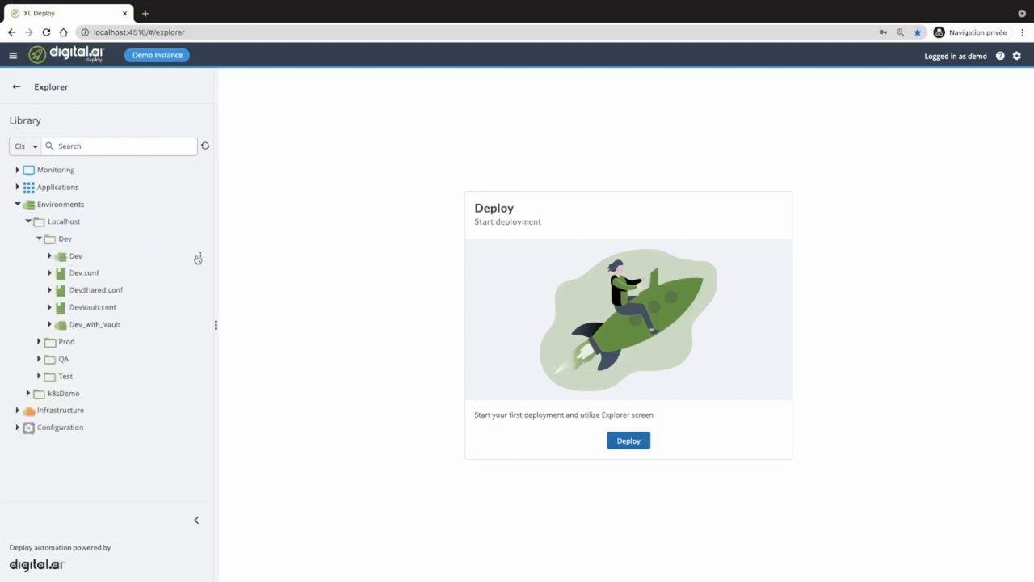
click(200, 258)
click(212, 266)
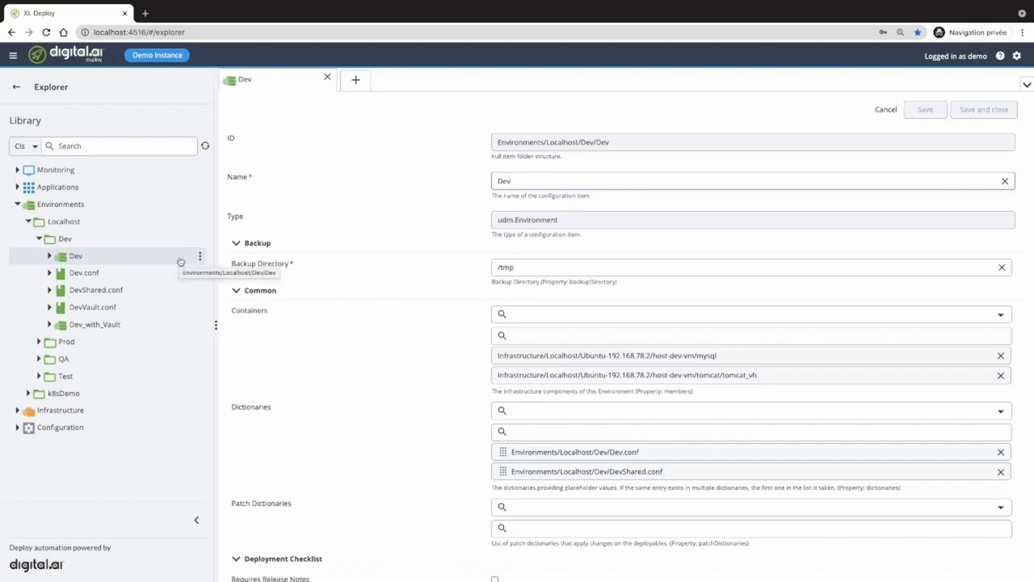
- Expand the Prod folder and open the Dev.conf dictionary's properties
click(39, 342)
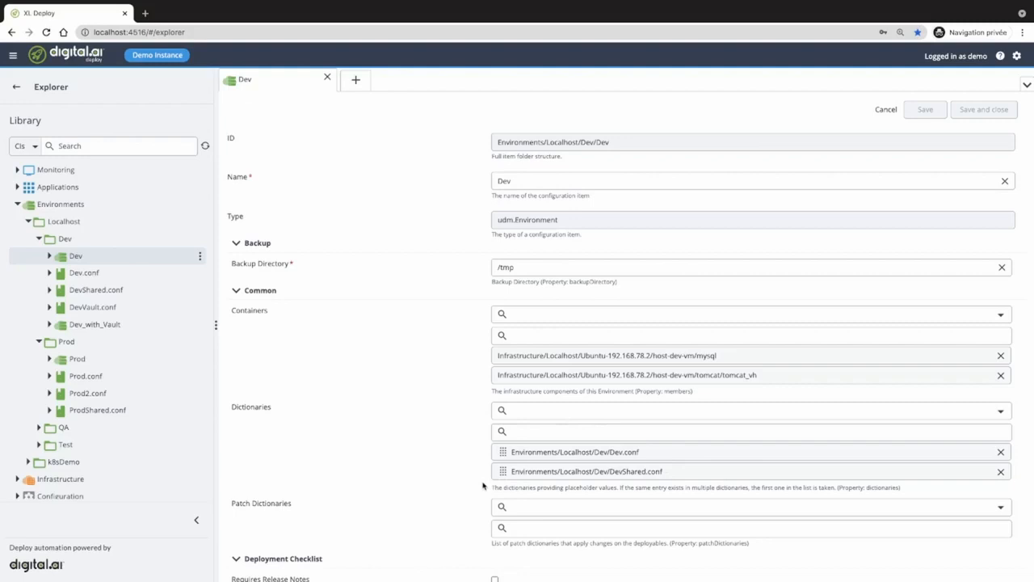
click(201, 275)
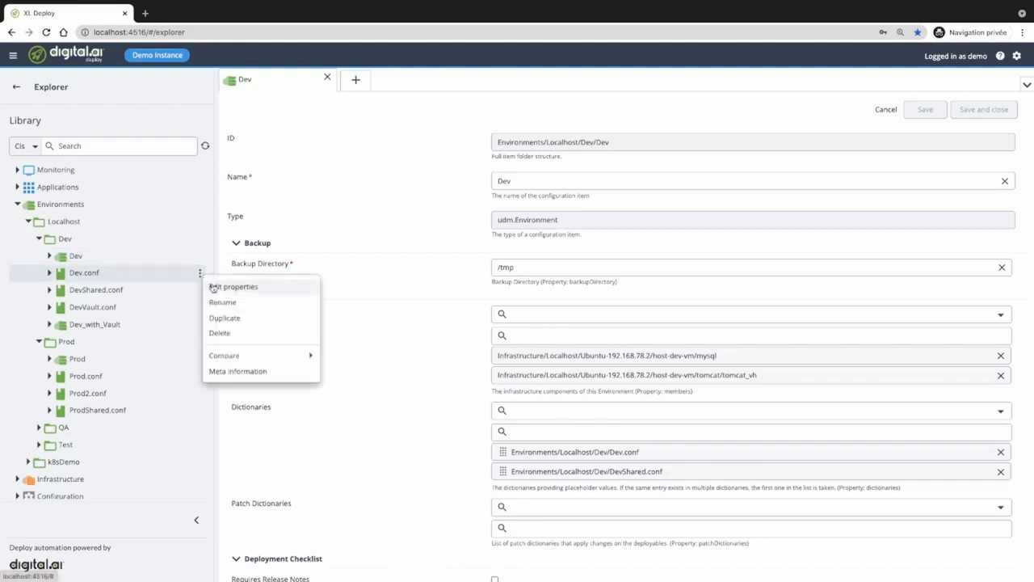
click(216, 283)
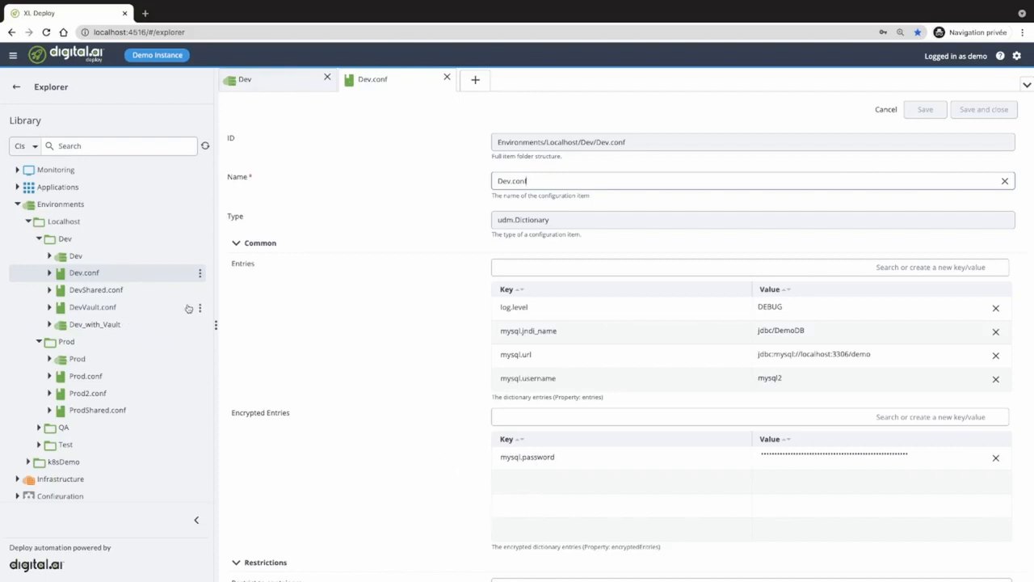
- Open the DevVault.conf dictionary's properties to review its vault settings
click(200, 312)
click(201, 312)
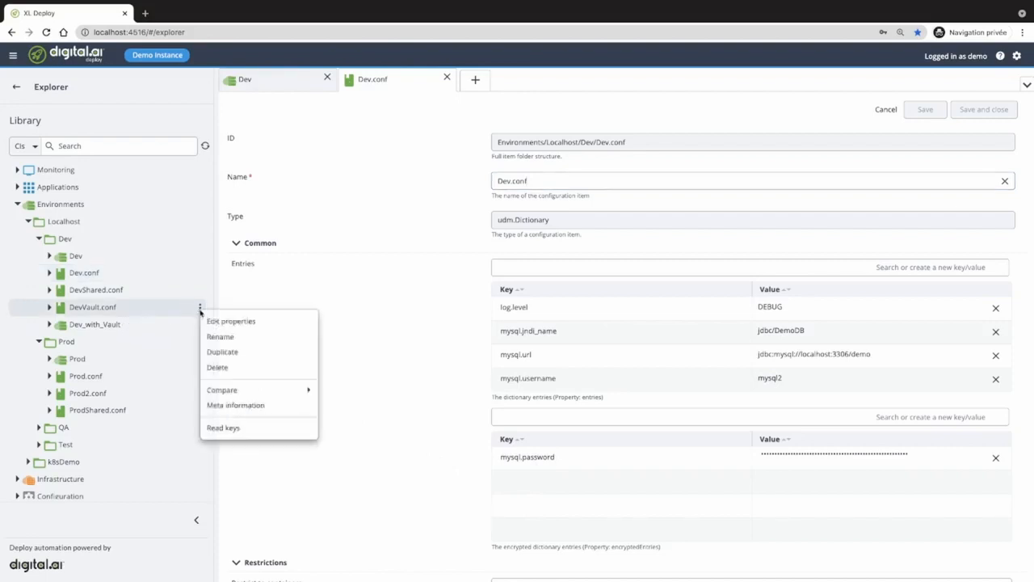
click(217, 321)
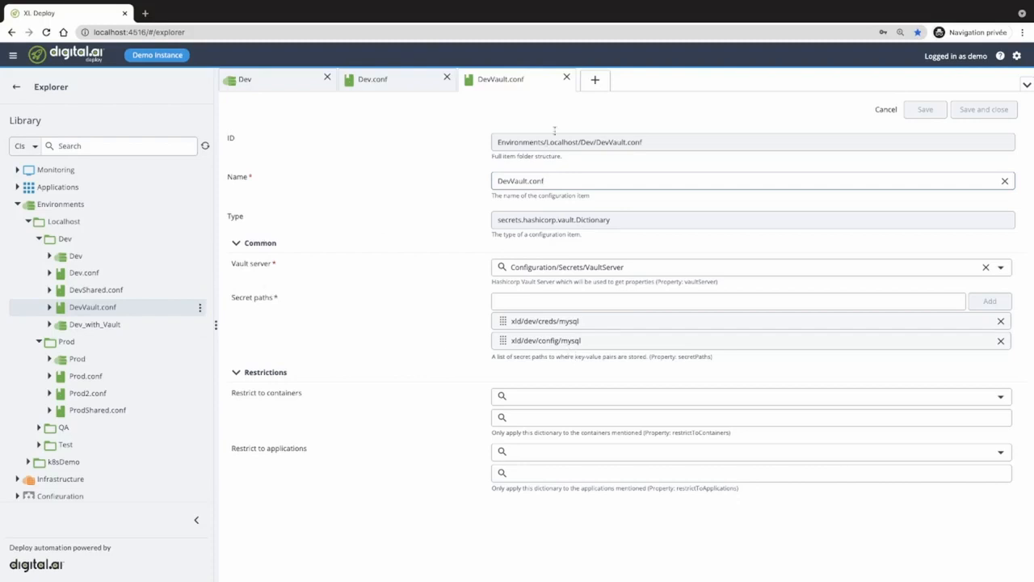
- Close the DevVault.conf, Dev.conf and Dev property tabs
click(567, 79)
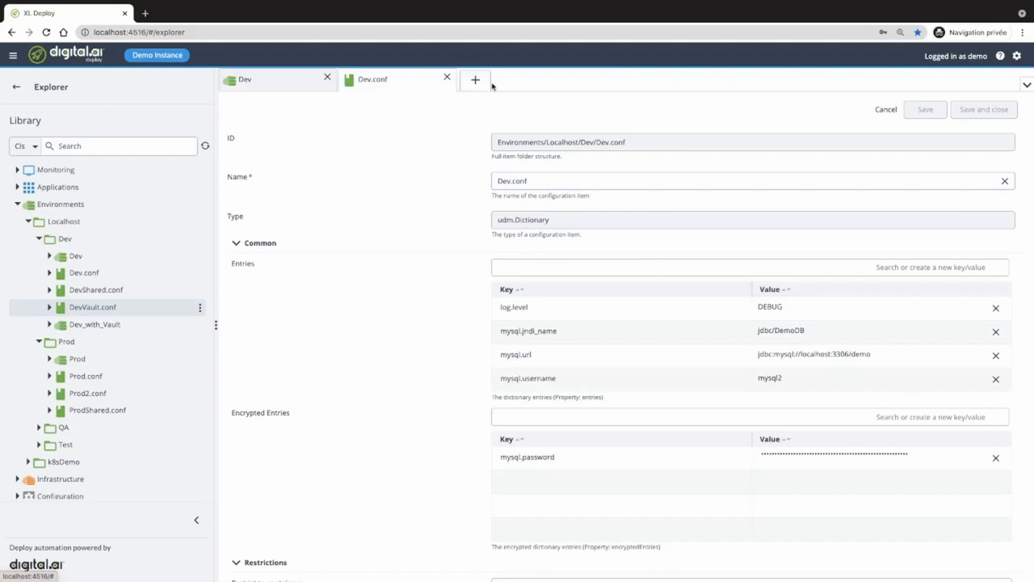
click(447, 78)
click(328, 78)
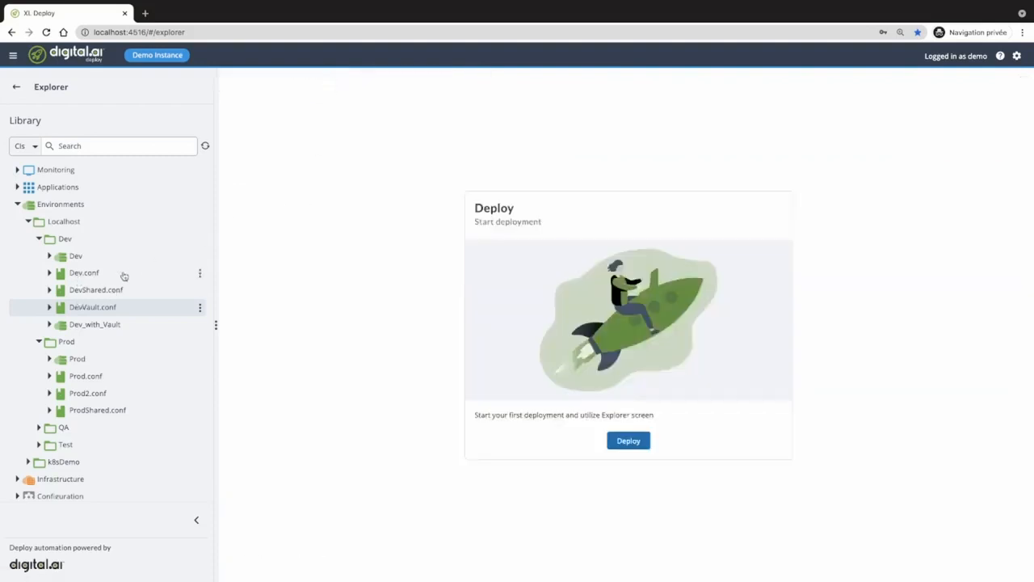
- Start a comparison of the Dev.conf dictionary with other CIs
click(199, 273)
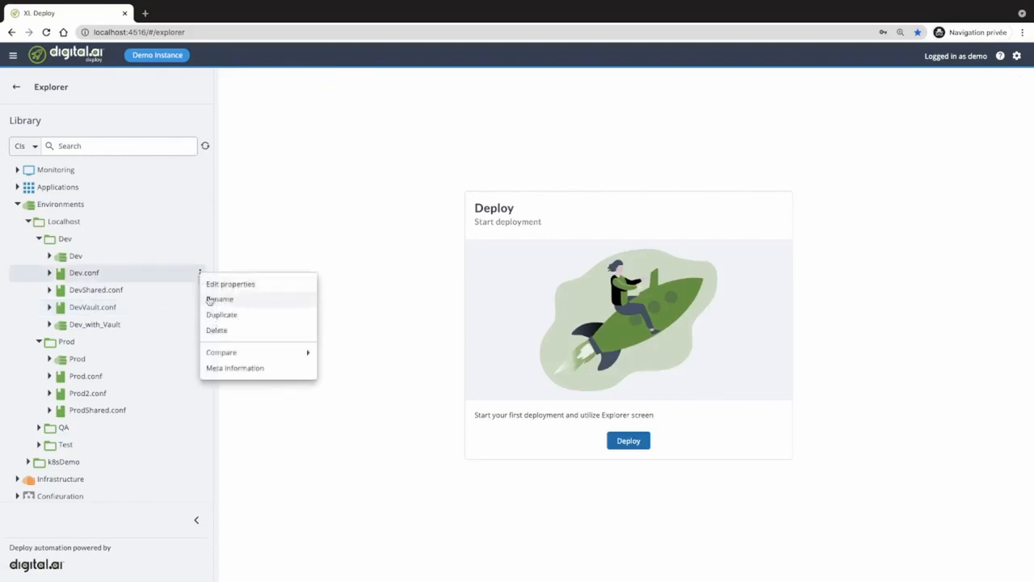
mouse_move(228, 352)
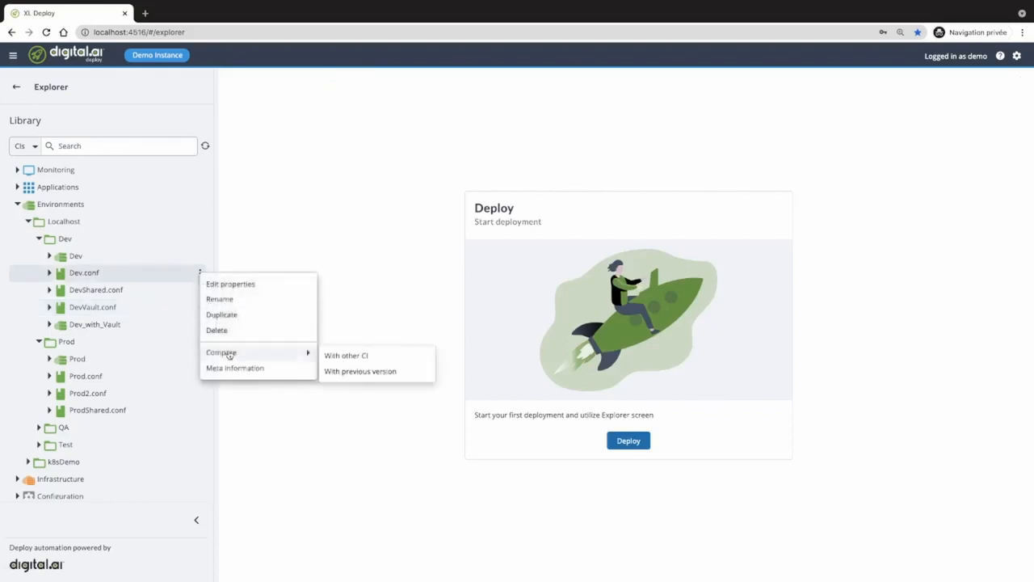
click(338, 356)
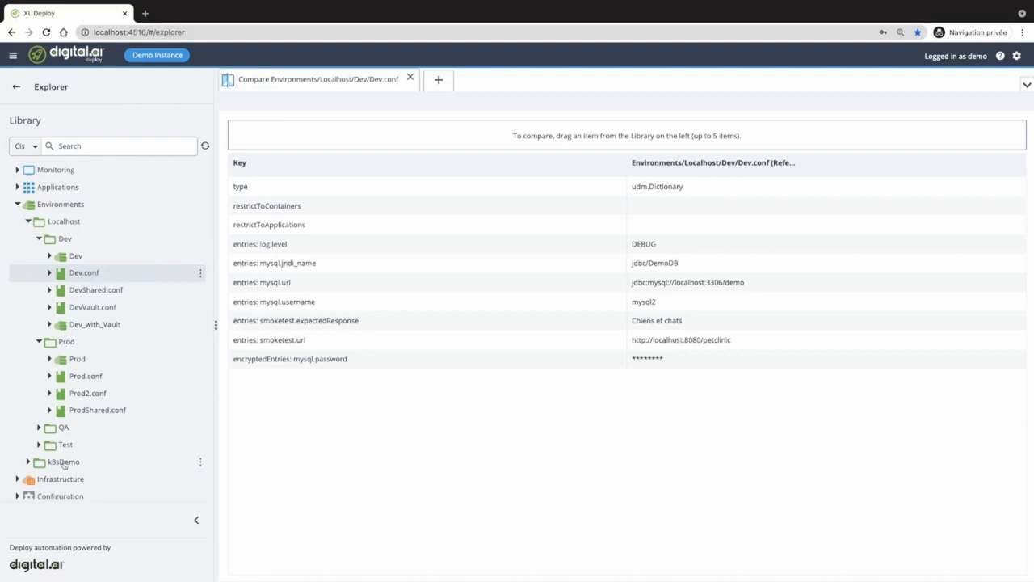
- Add Test.conf, QA.conf and Prod.conf beside Dev.conf in the compare table
click(38, 445)
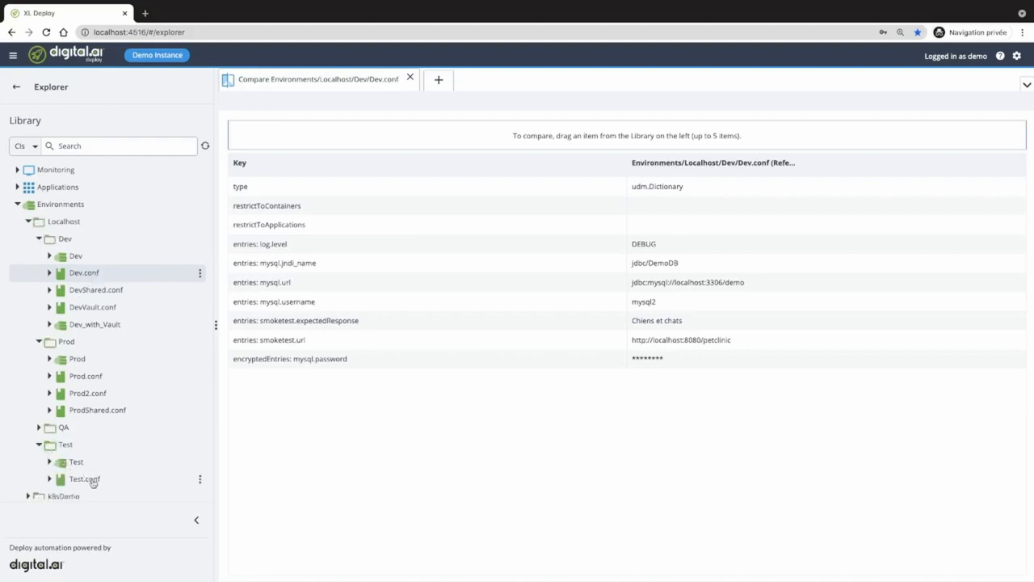
drag(93, 482, 450, 272)
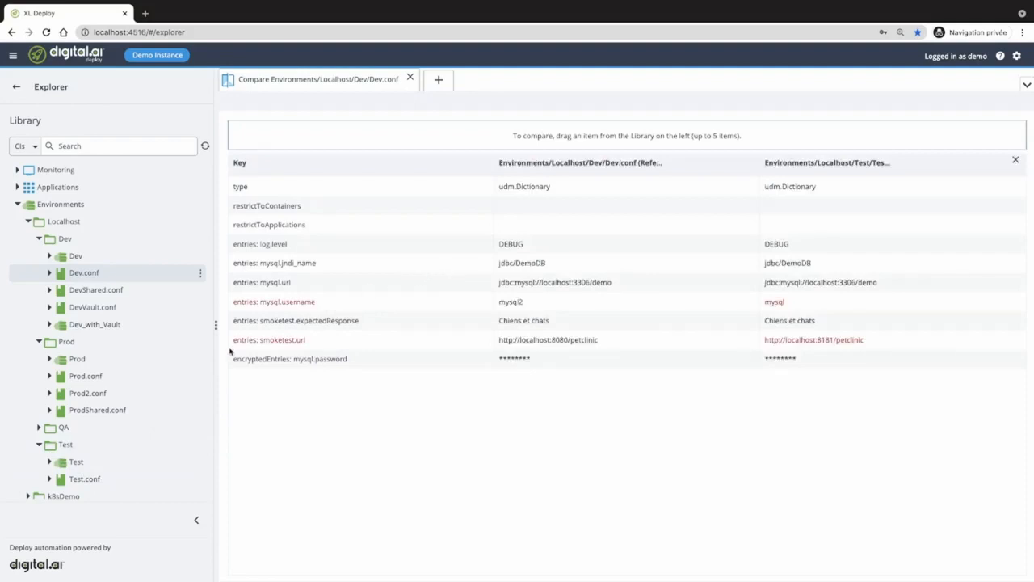
click(39, 427)
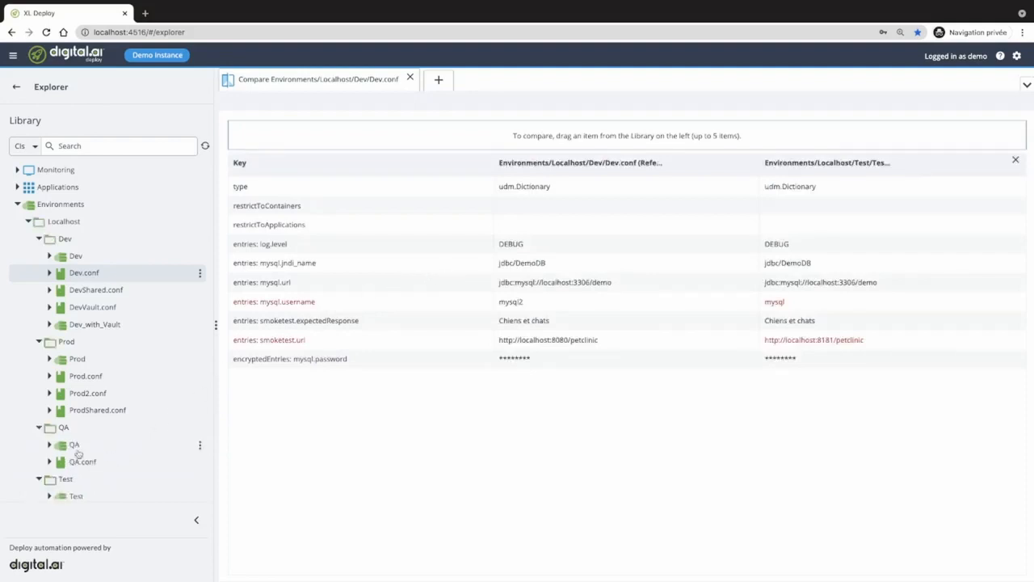
drag(80, 459, 421, 296)
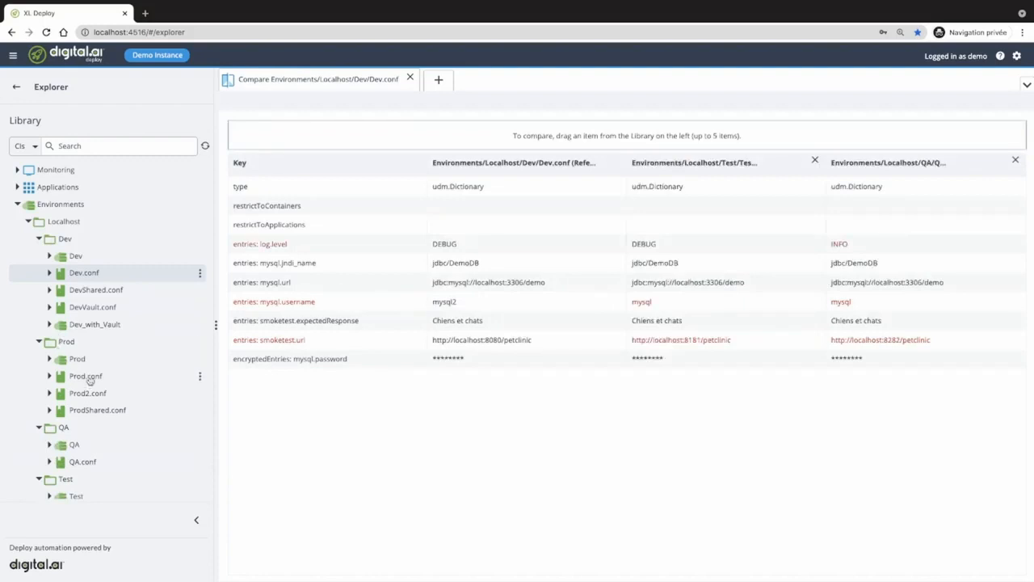
drag(89, 379, 453, 289)
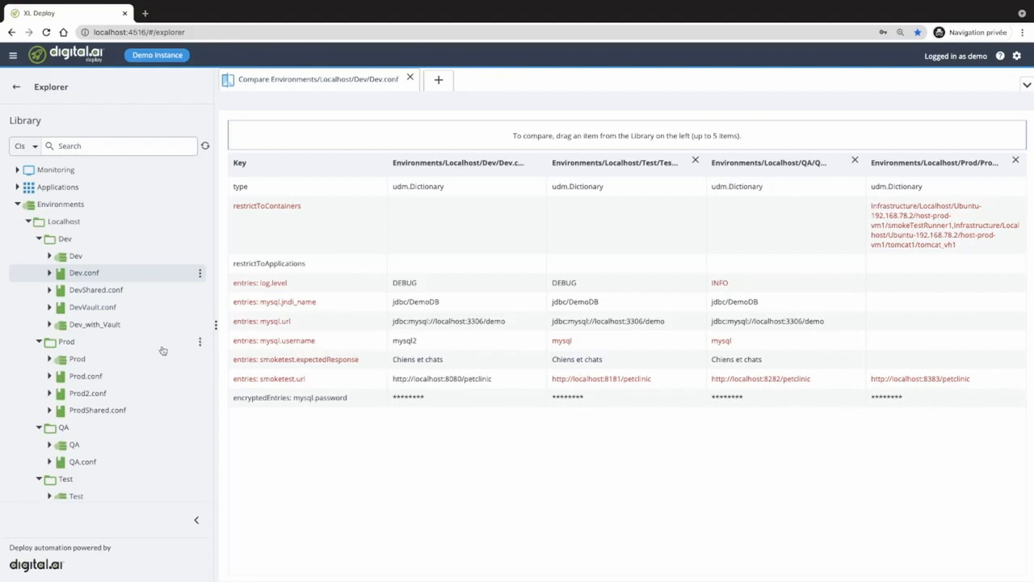
click(201, 274)
- Compare Dev.conf's current revision with its previous 1.0 version
mouse_move(231, 356)
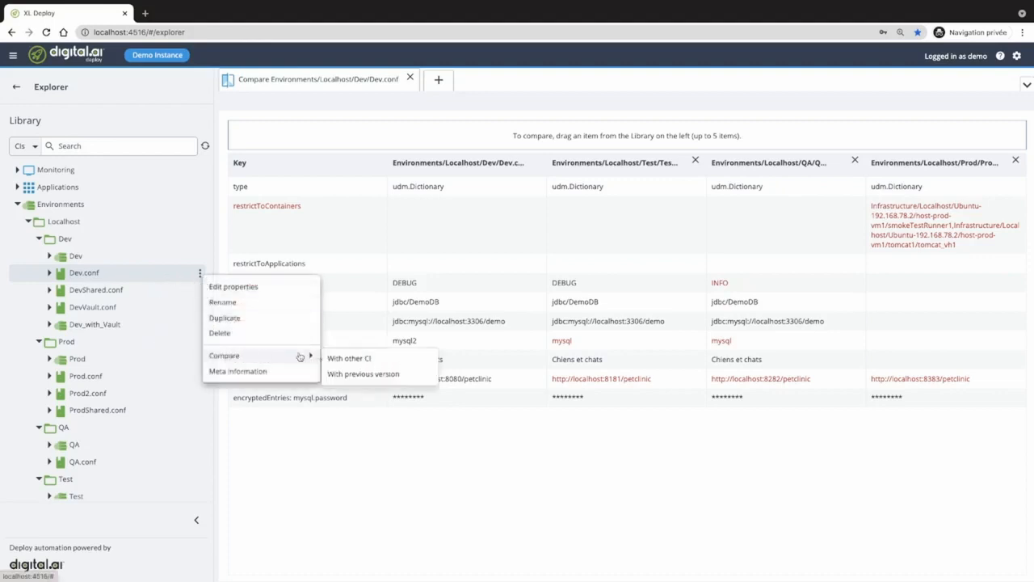
click(363, 374)
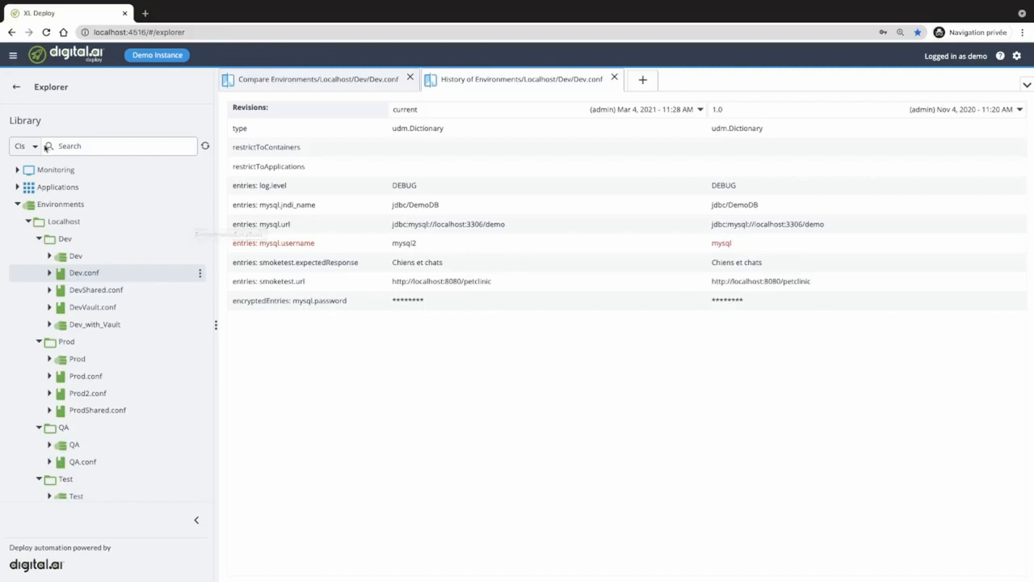
click(36, 146)
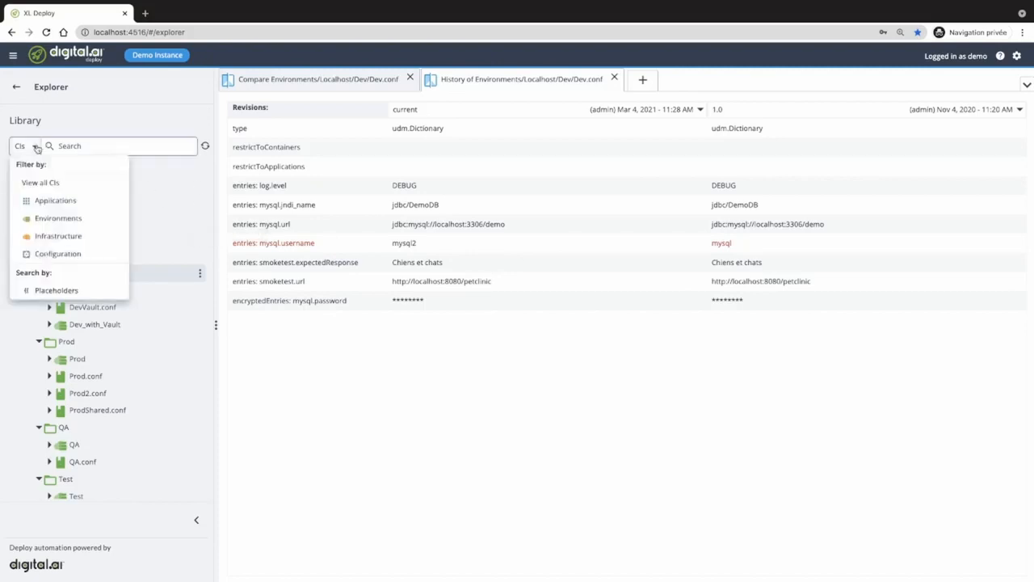
- Search the Library placeholders for 'my' and open the mysql.url placeholder
click(56, 292)
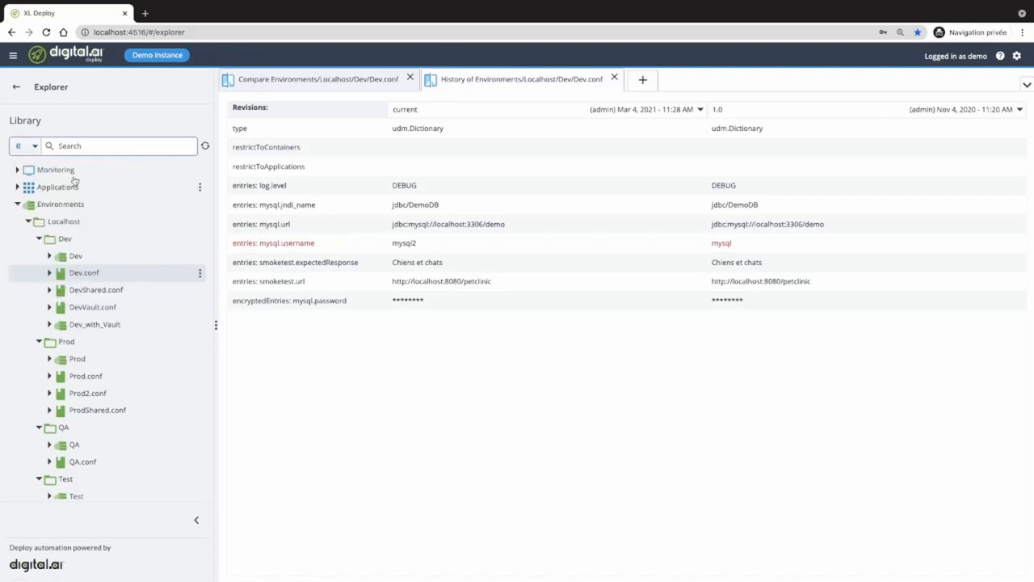
click(93, 147)
text(mysql)
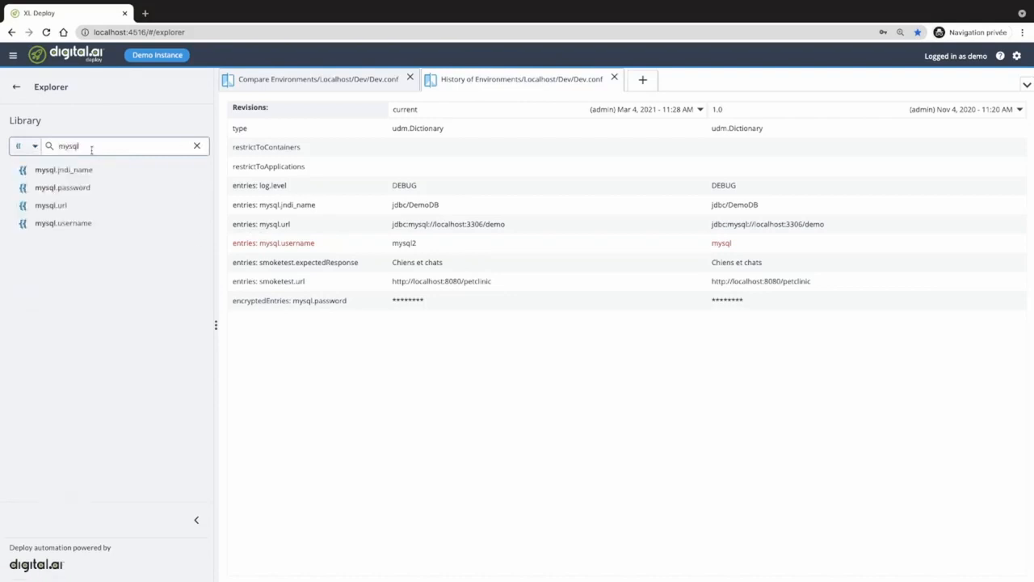
click(63, 207)
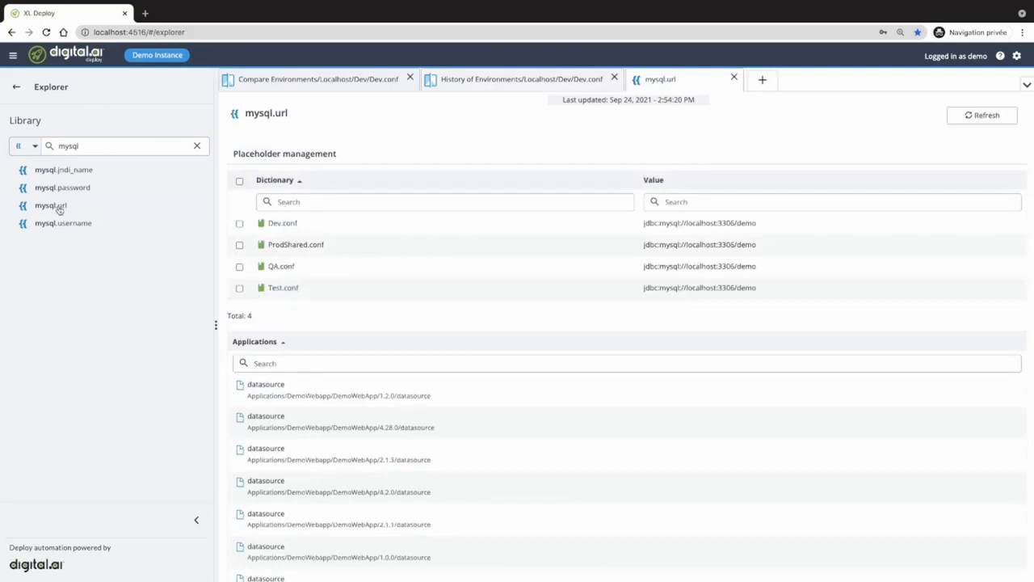
- Select all four dictionaries using mysql.url, cancel the value edit and clear the search
click(239, 182)
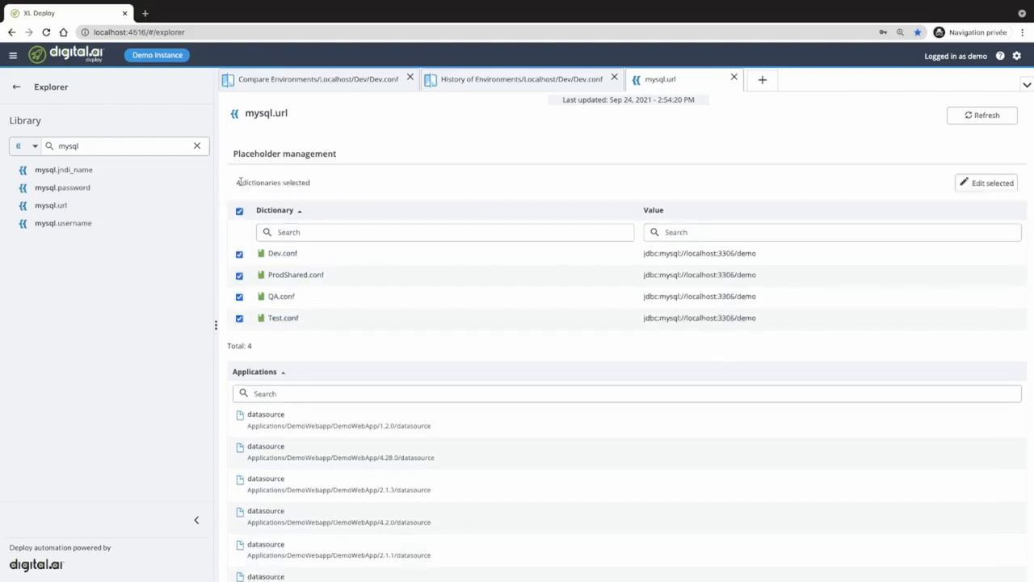
click(985, 186)
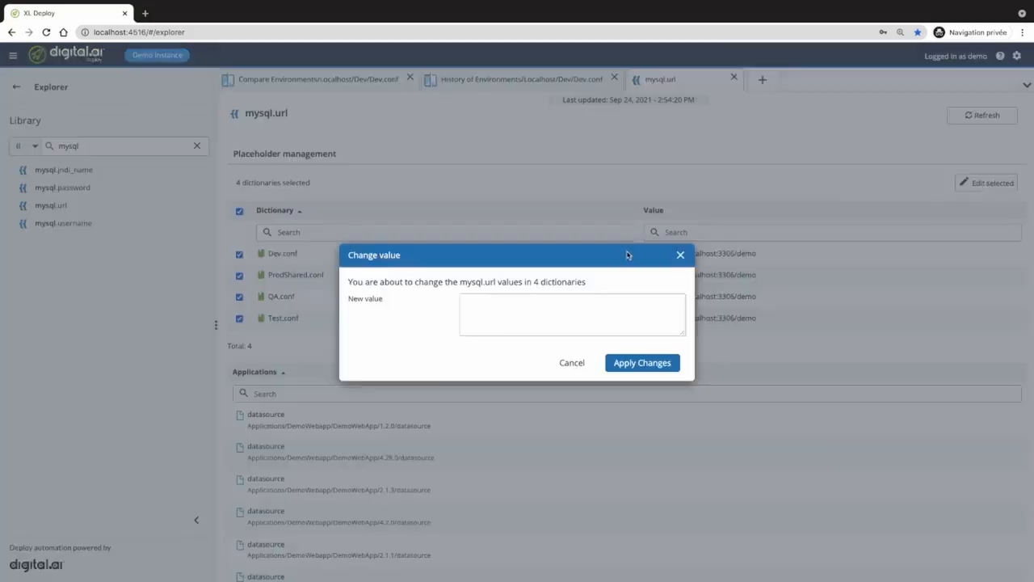
triple_click(653, 289)
click(635, 305)
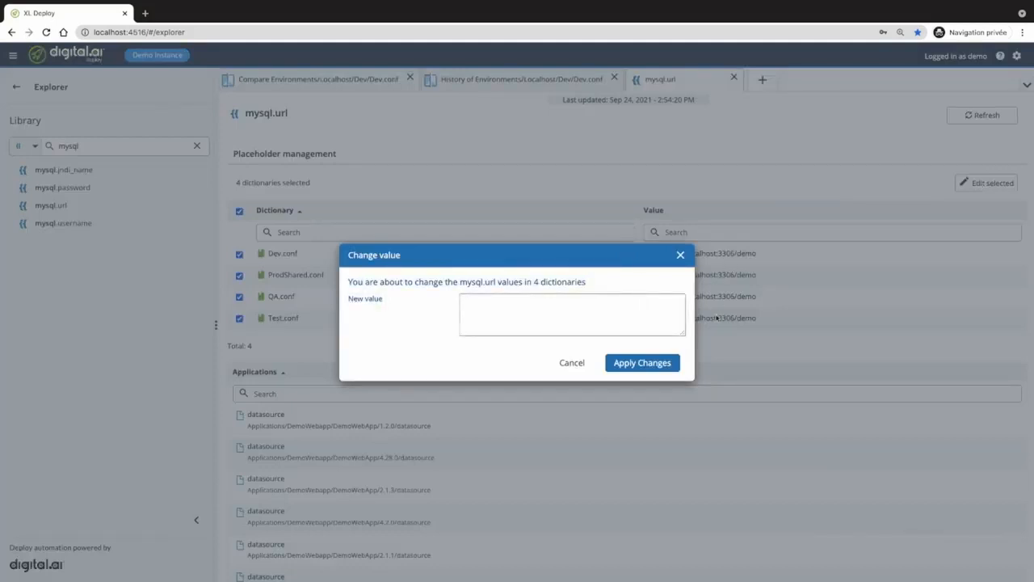
click(572, 363)
click(199, 146)
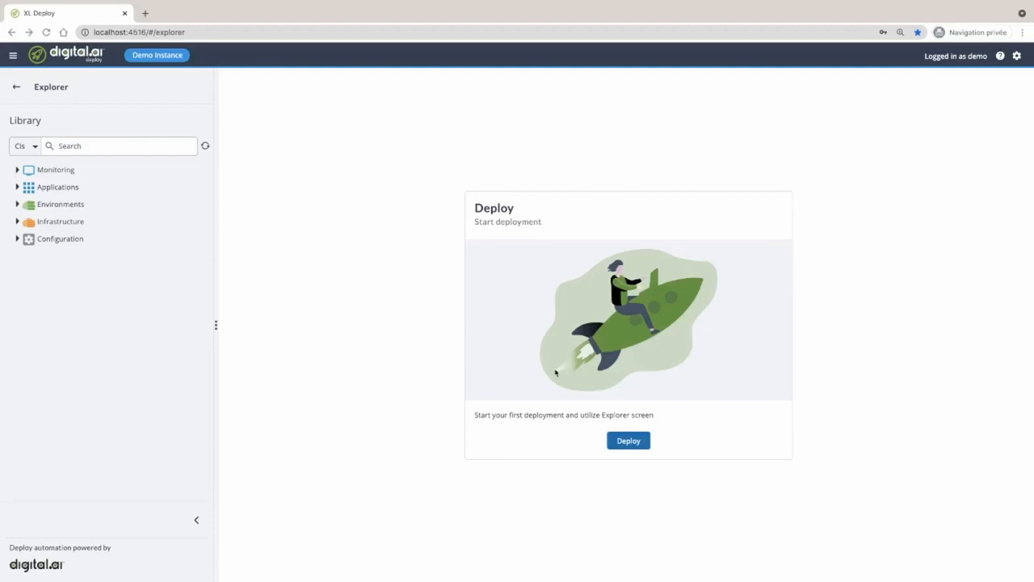
- Set up a deployment with package DemoWebApp 4.28.0 and the Localhost Dev environment as target
click(628, 443)
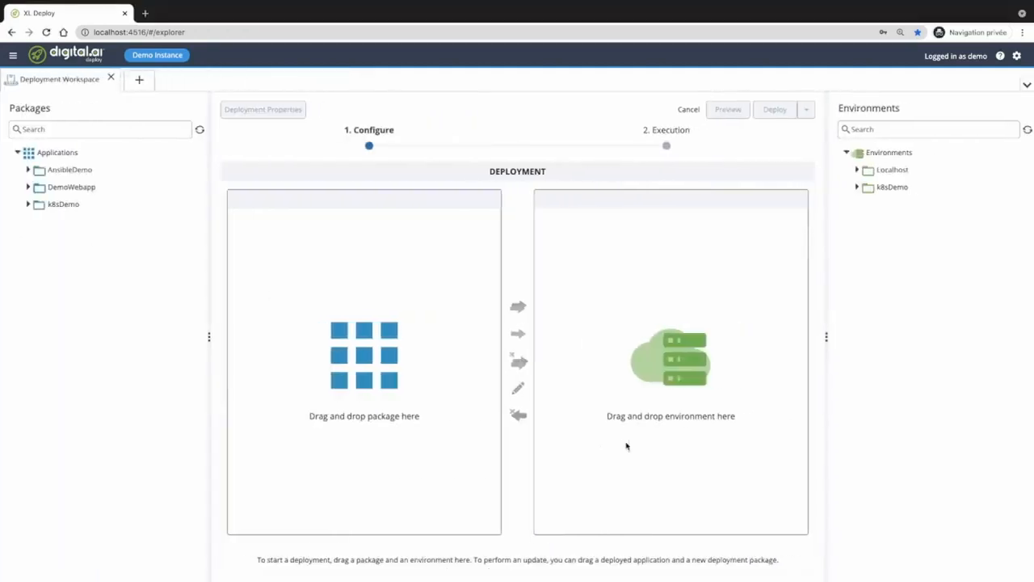
click(28, 187)
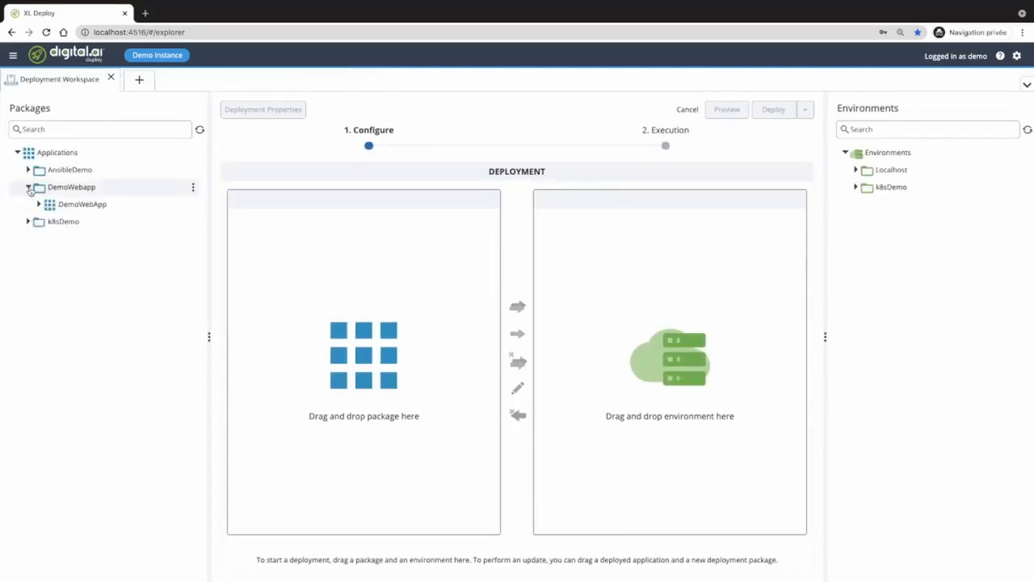
click(38, 205)
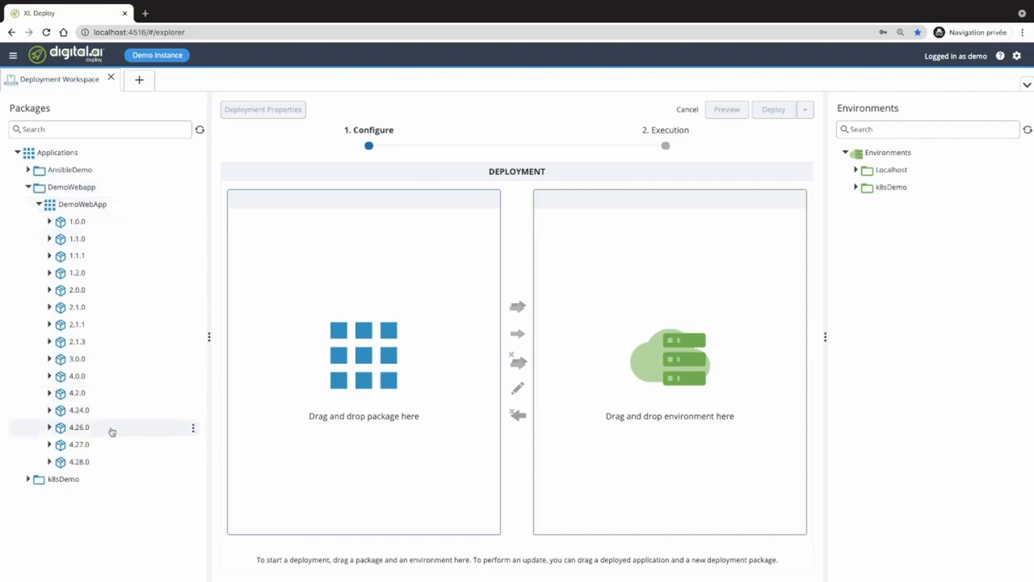
drag(61, 466, 365, 353)
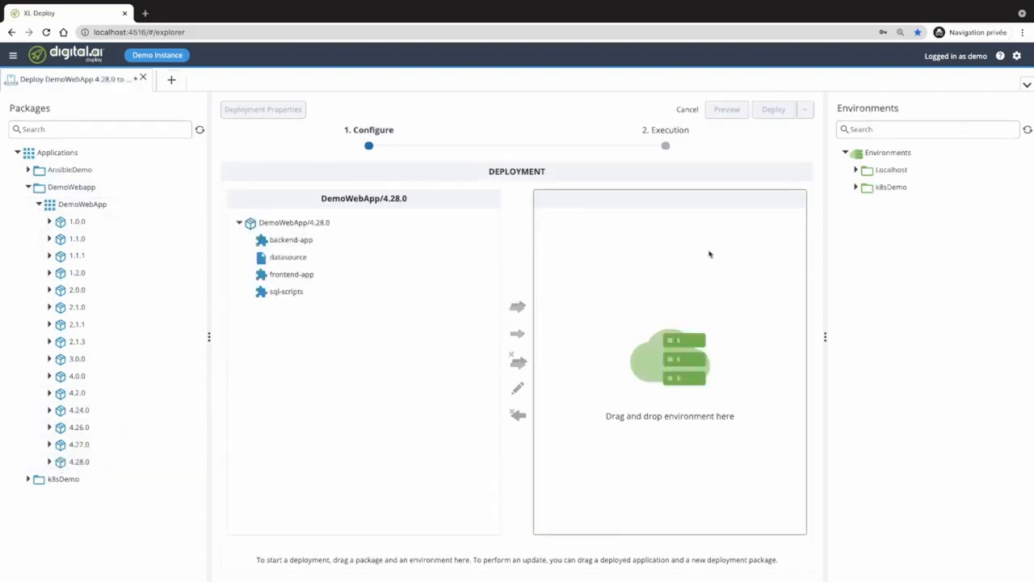
click(856, 170)
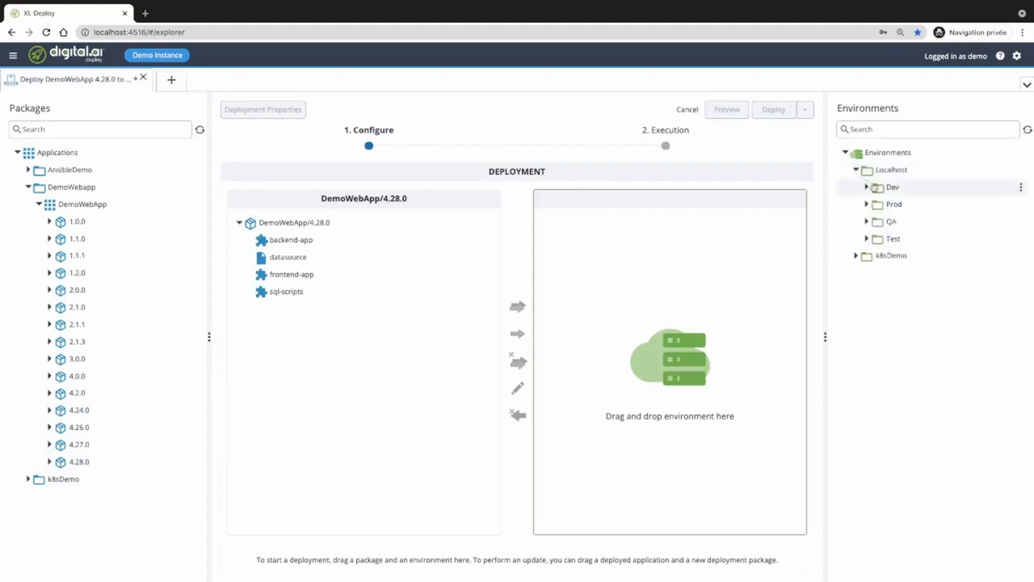
click(868, 188)
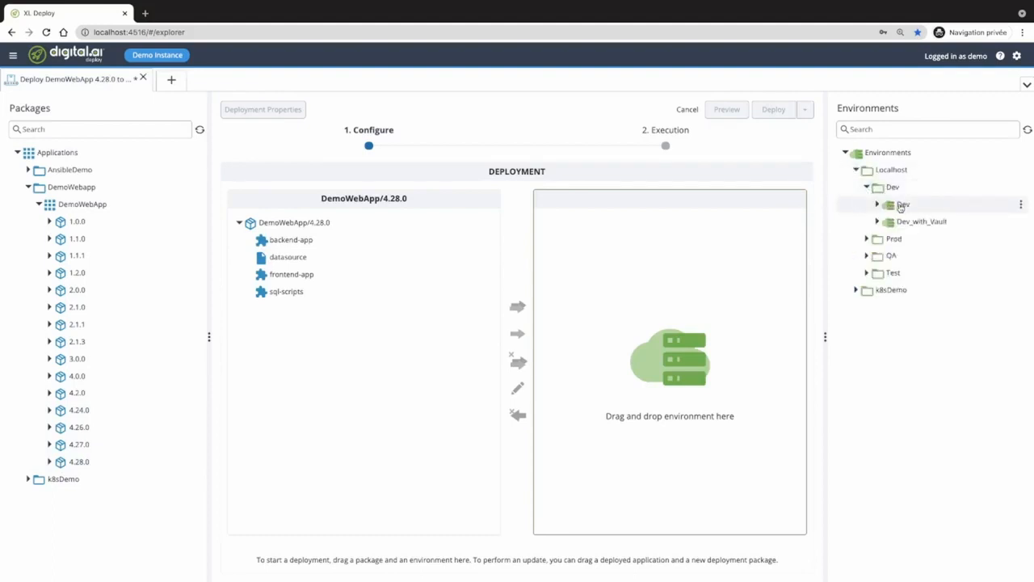
drag(903, 205, 716, 280)
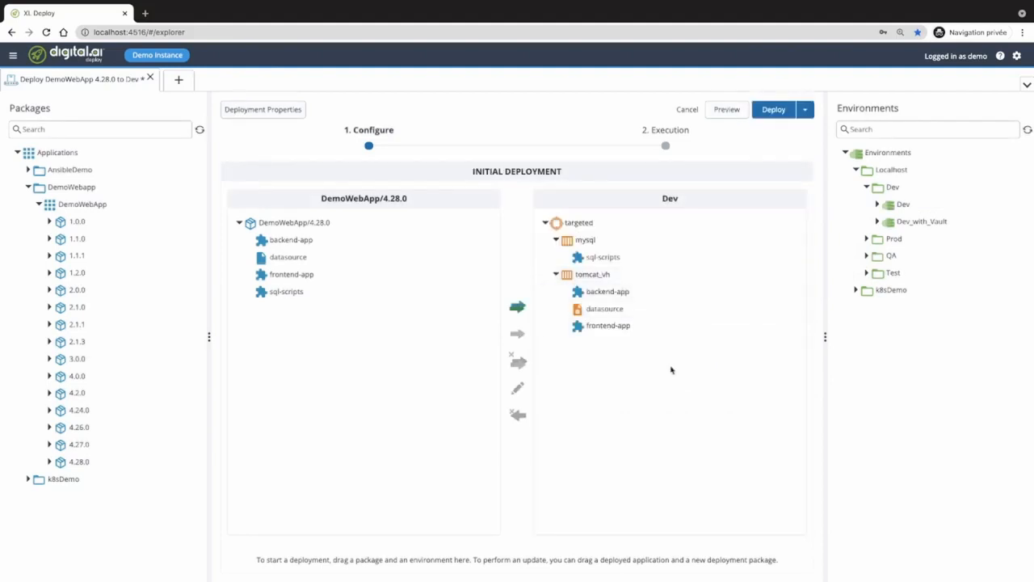
click(299, 244)
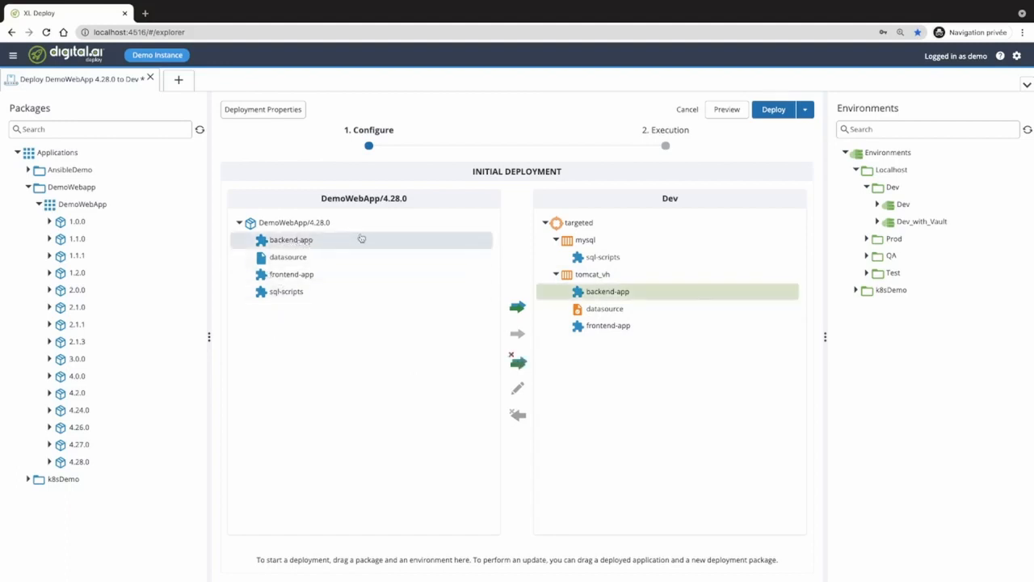
click(304, 260)
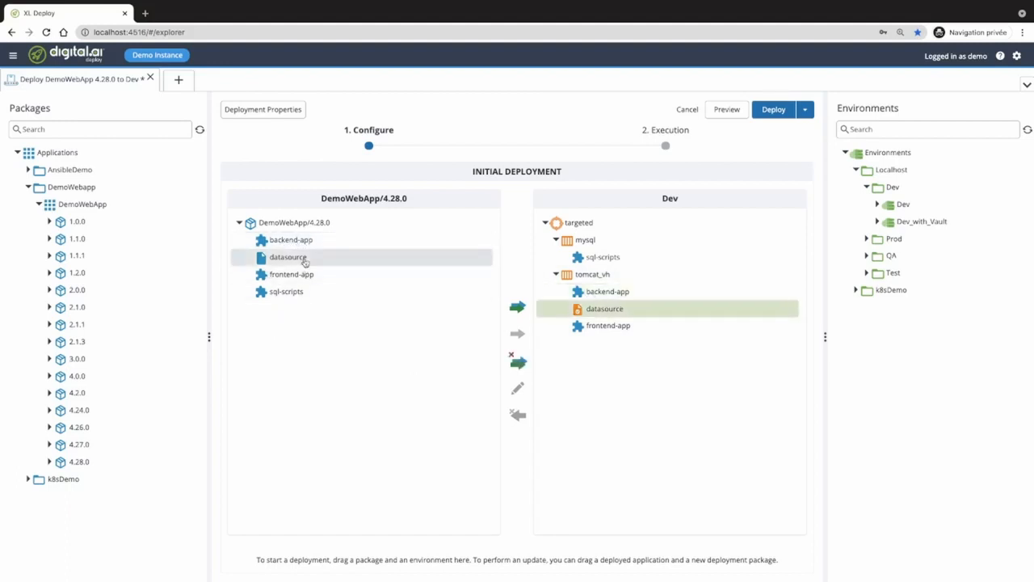
click(311, 277)
click(312, 292)
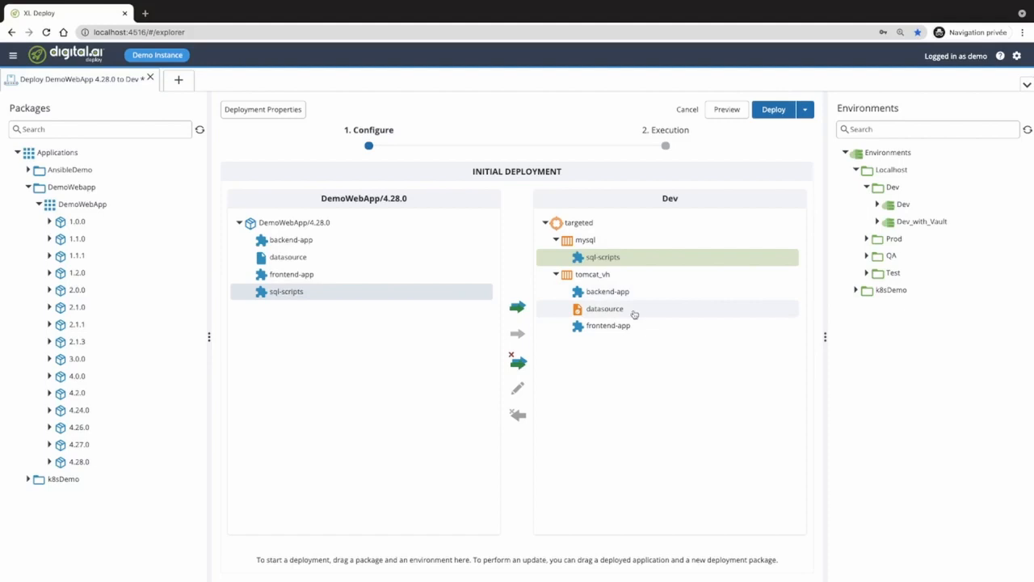
click(607, 314)
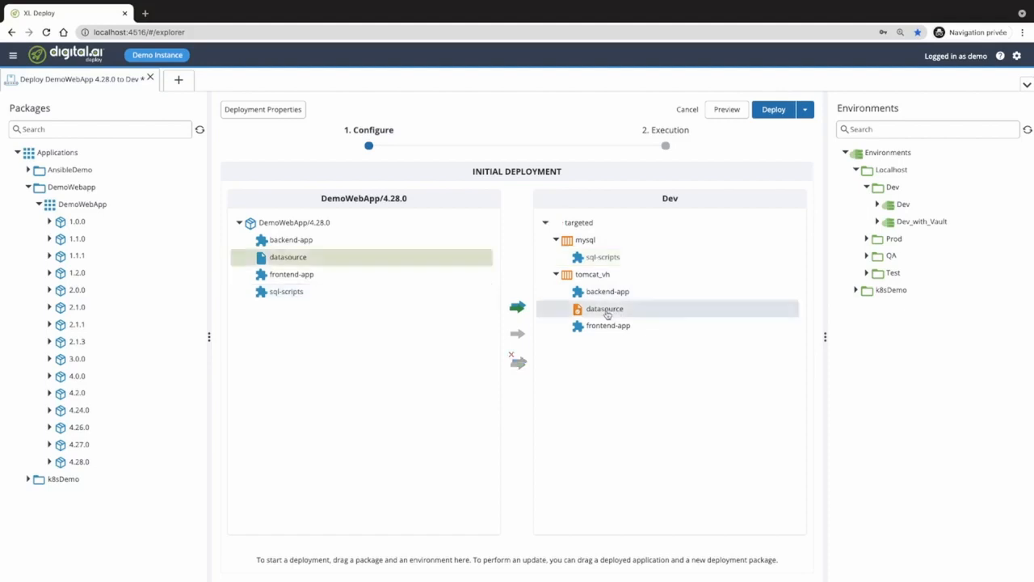
double_click(607, 314)
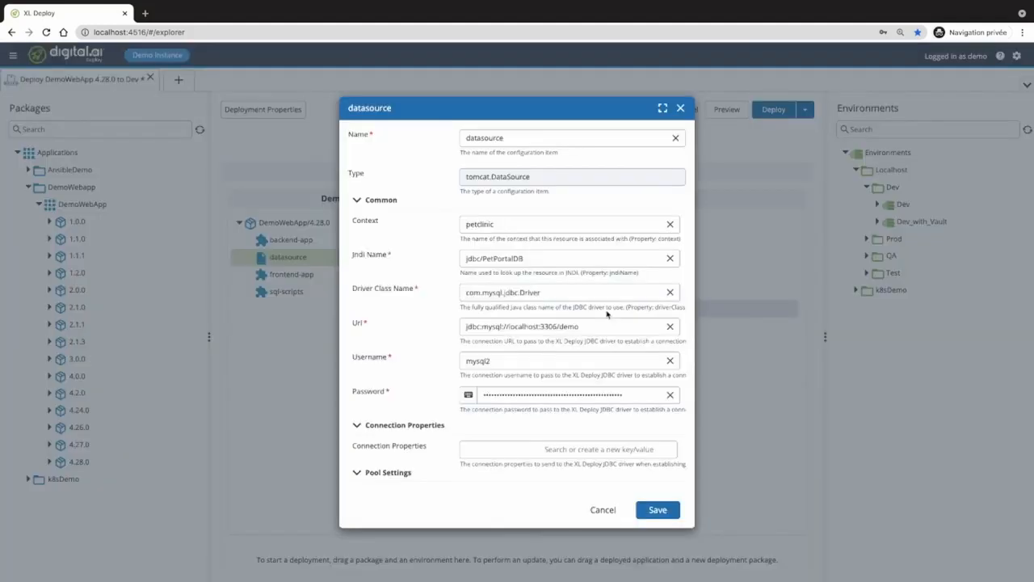
double_click(508, 361)
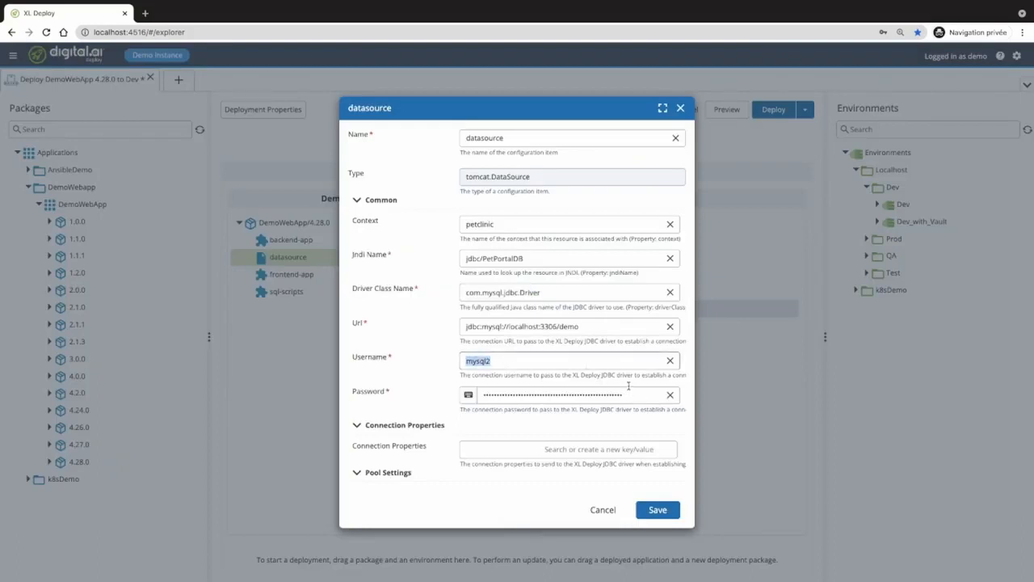
click(607, 511)
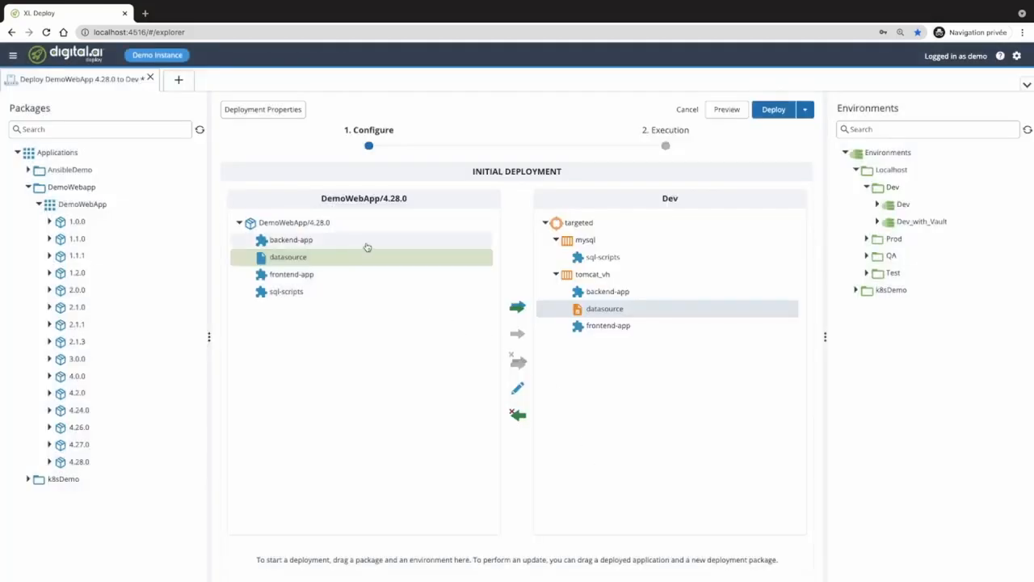
drag(472, 173, 564, 175)
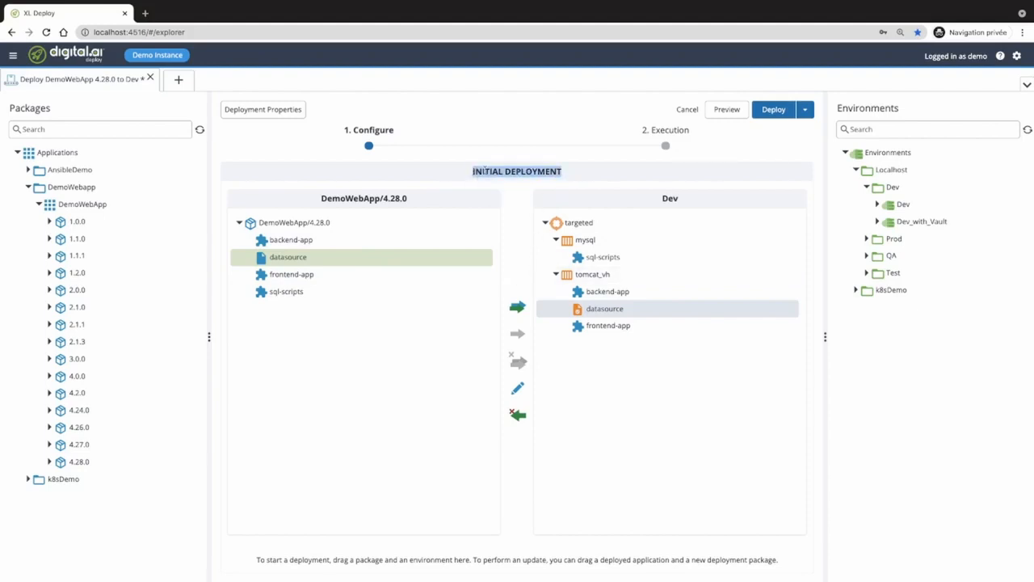
click(484, 169)
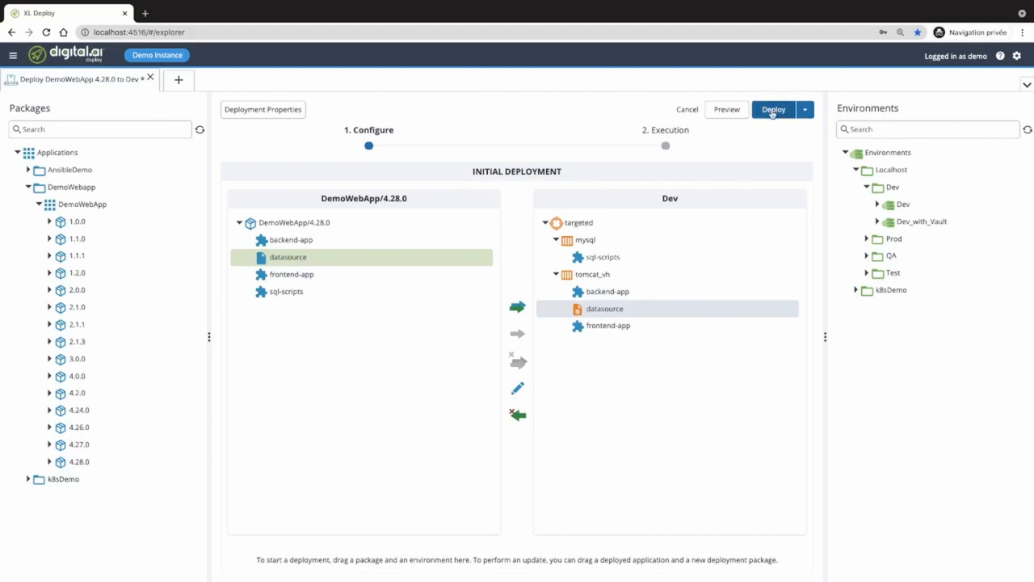
- Preview the plan and inspect the Stop tomcat, 01-data.sql, backend-app war and Start tomcat steps
click(731, 112)
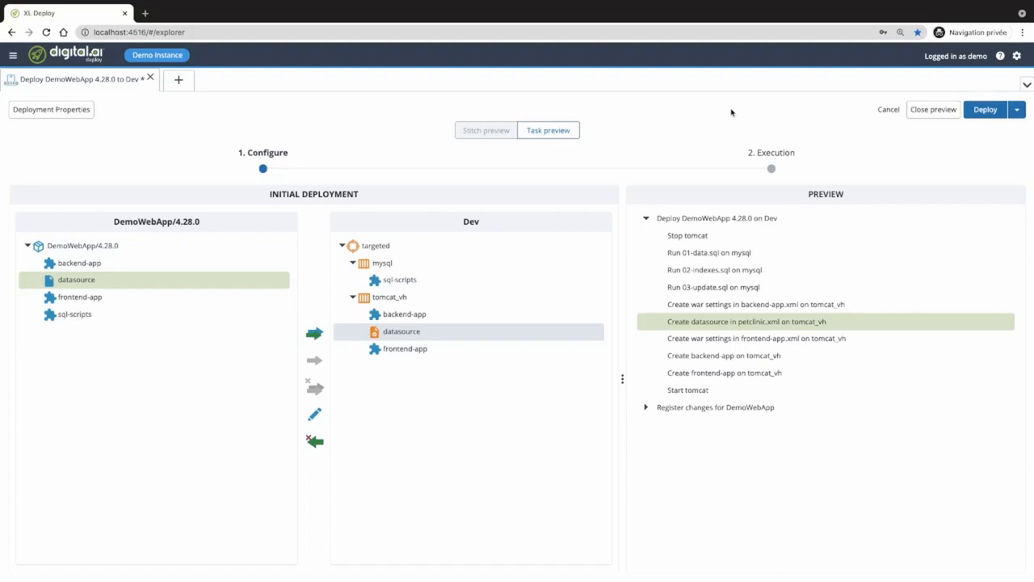
click(723, 241)
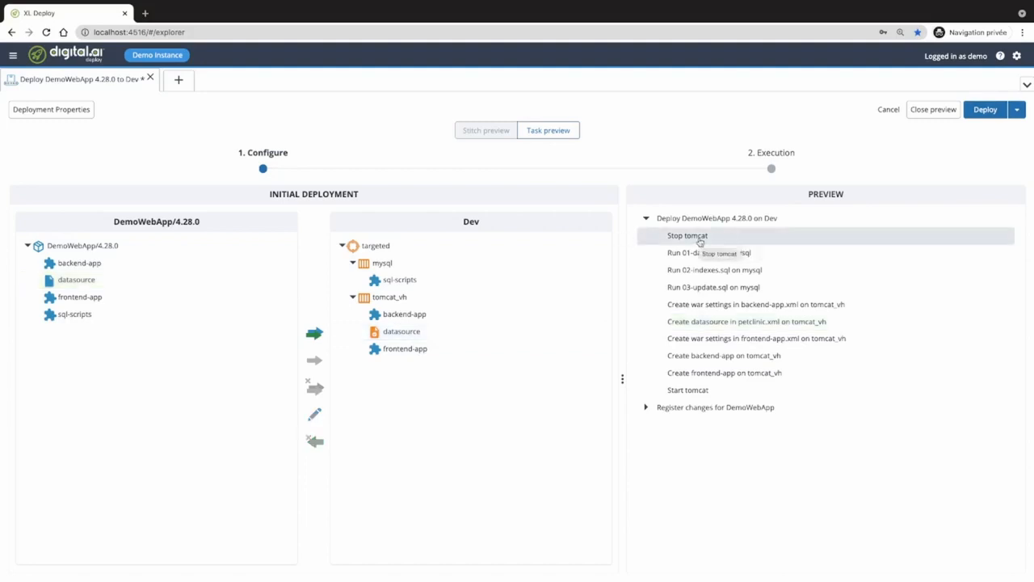
click(766, 257)
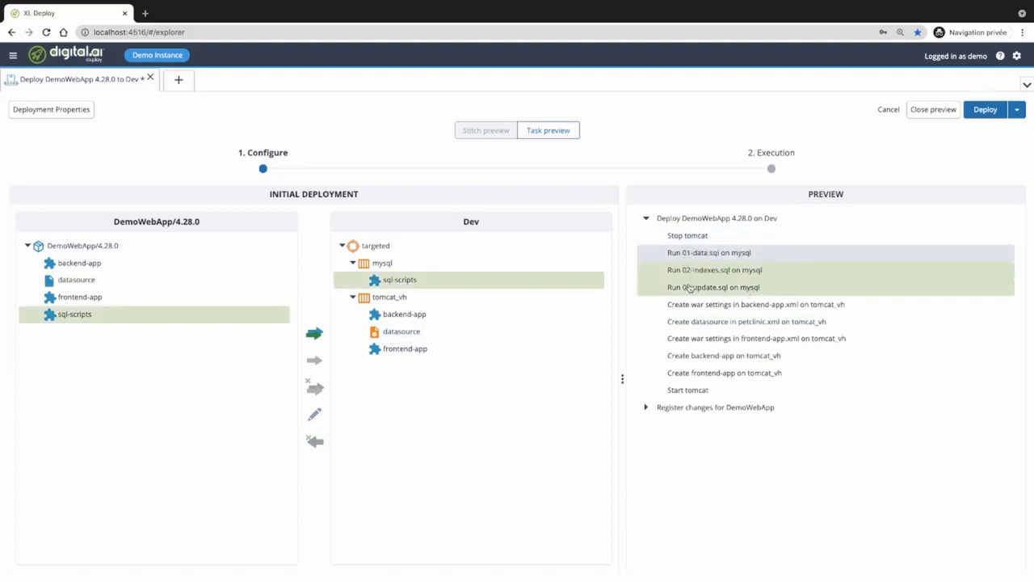
click(813, 309)
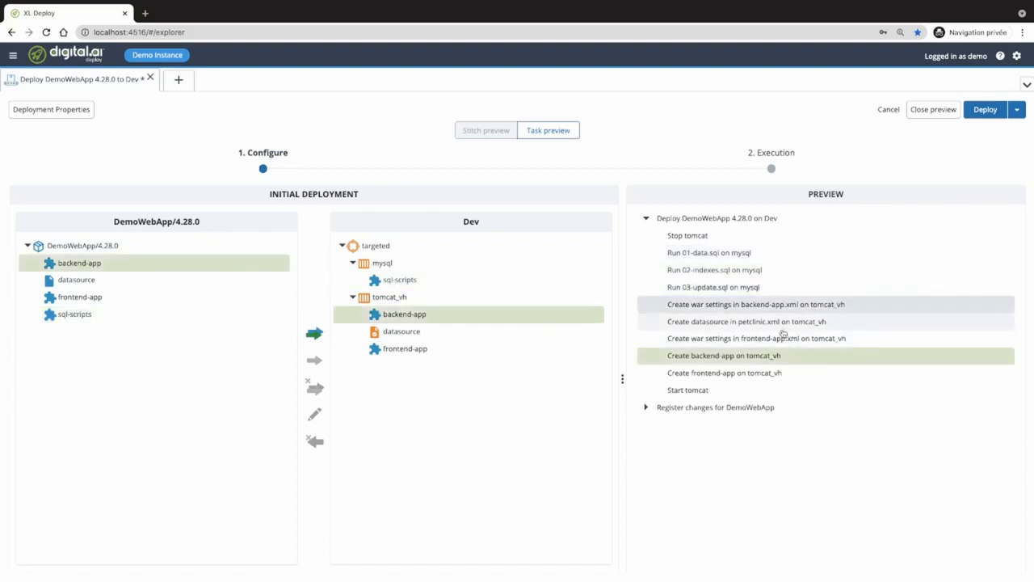
click(718, 392)
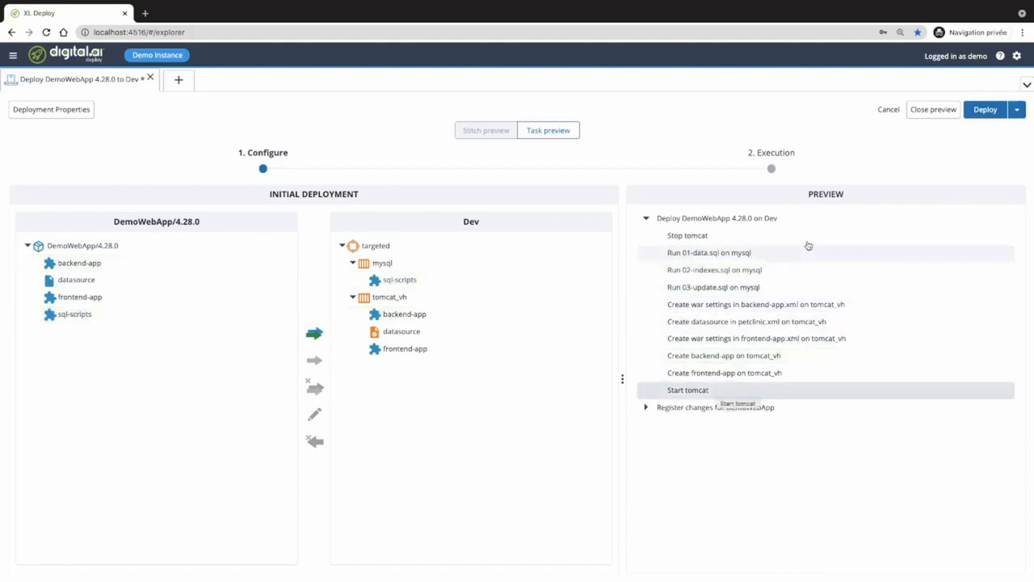
- Run the deployment, check the 01-data.sql, frontend-app and Start tomcat logs, then finish the task
click(987, 113)
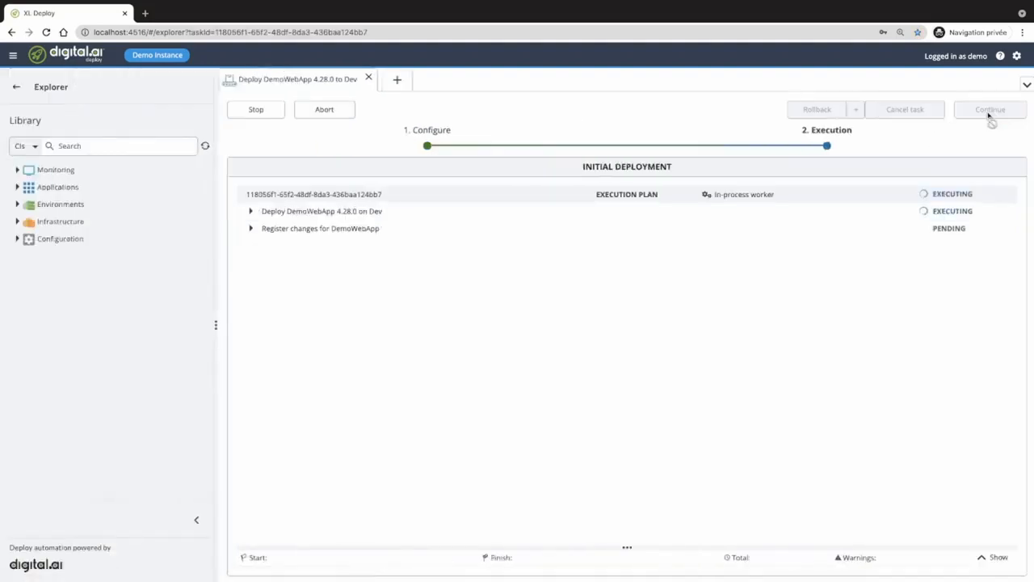
click(251, 212)
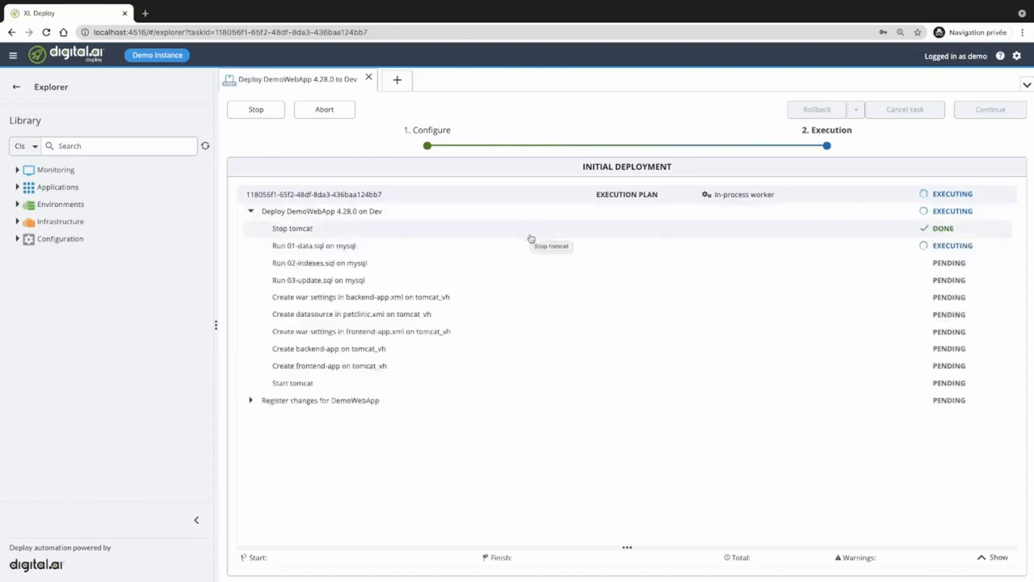
click(529, 248)
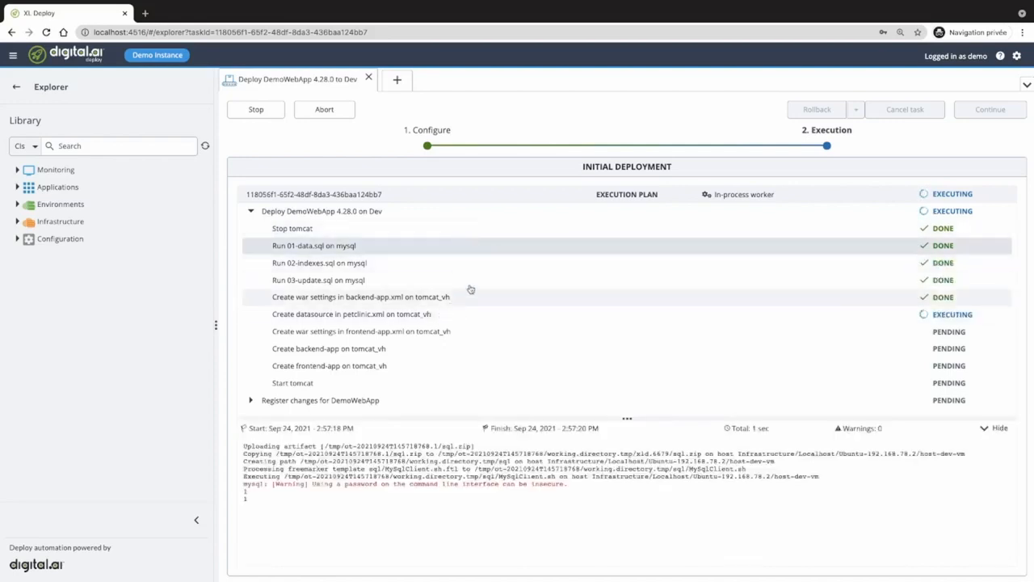
click(466, 370)
click(466, 386)
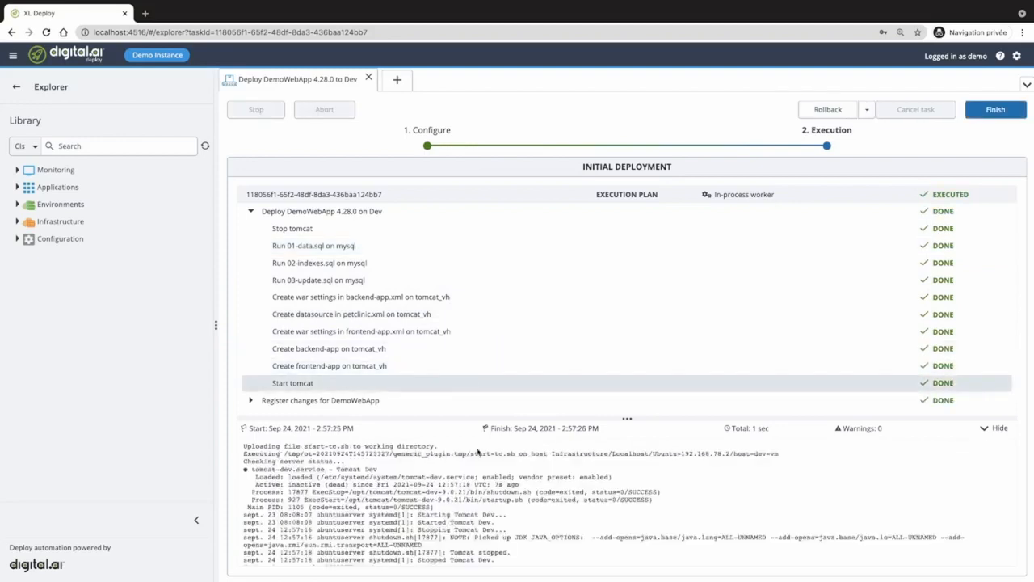
scroll(525, 487, down, 1)
scroll(525, 488, up, 1)
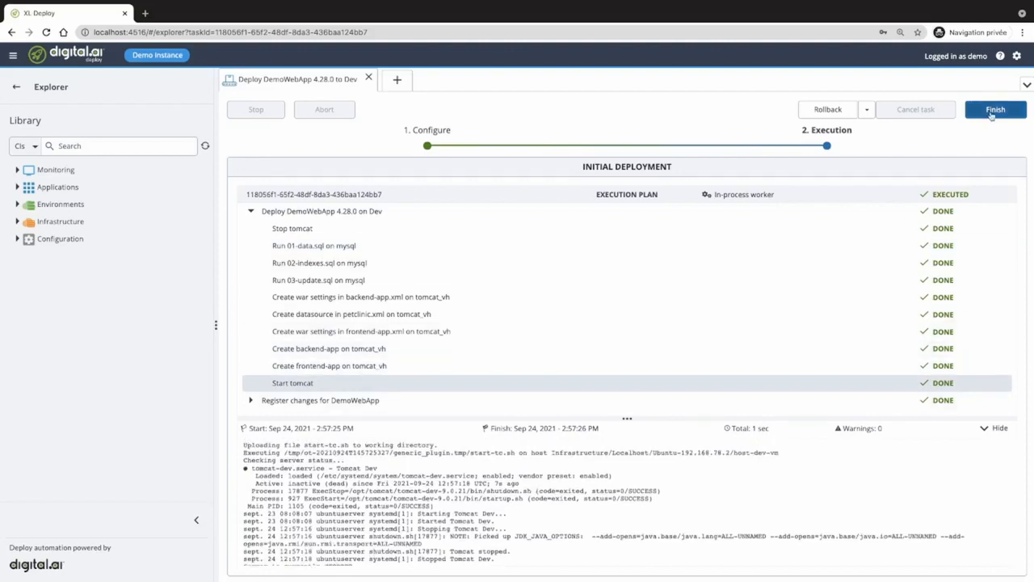
click(992, 115)
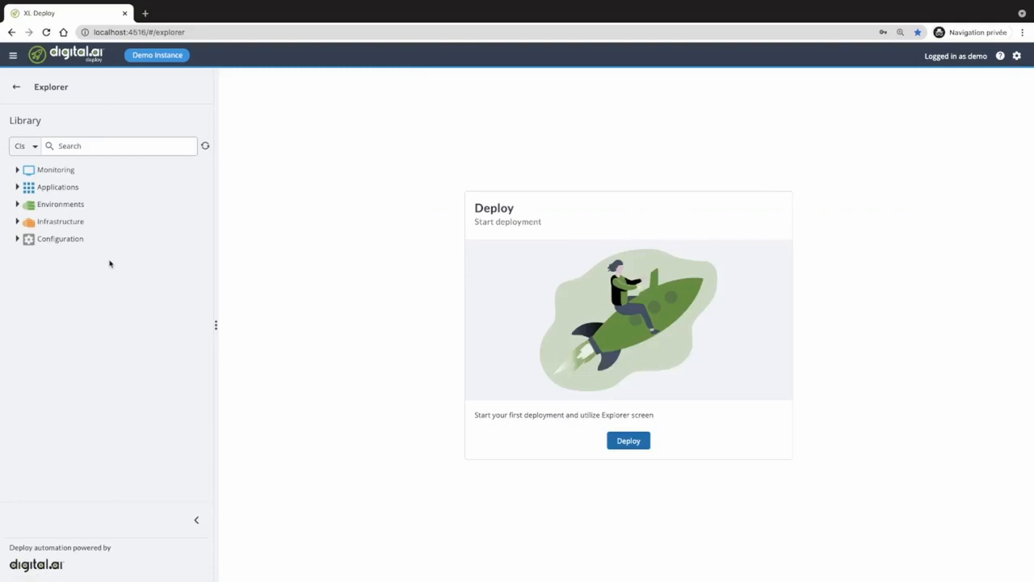
- Open DemoWebApp's deployment pipeline showing Dev, Test, QA and Prod, then close it
click(17, 187)
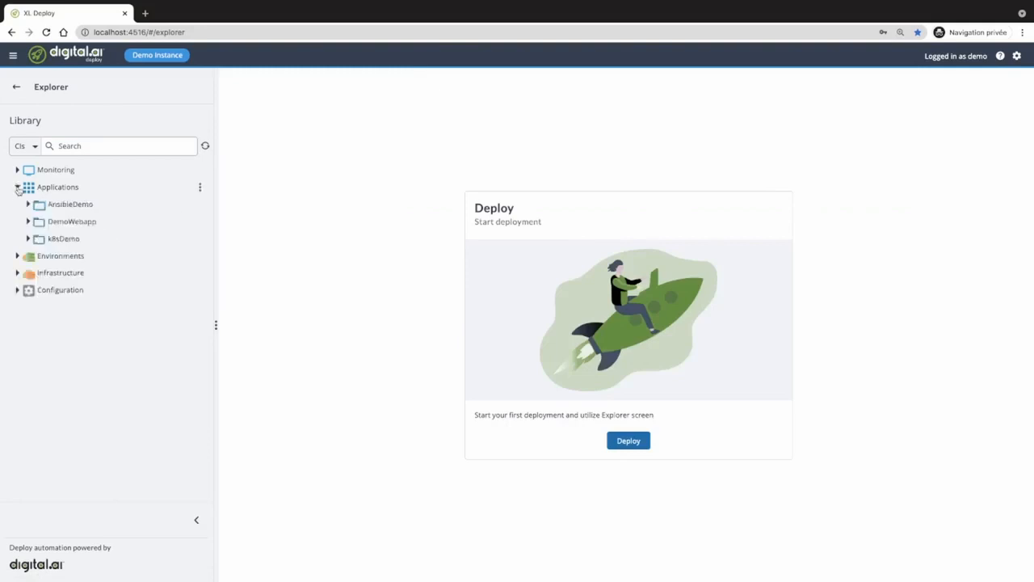
click(28, 222)
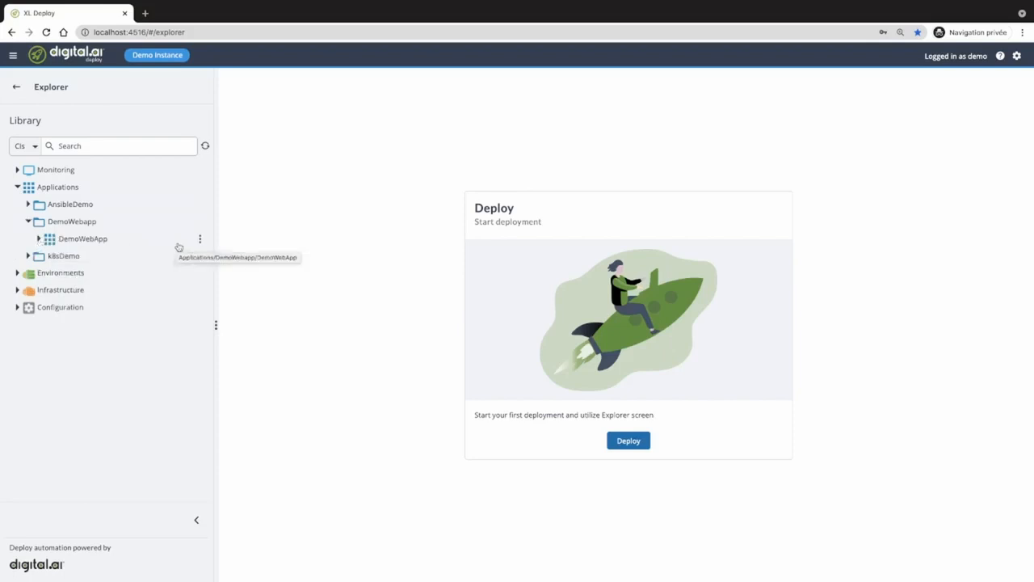
click(200, 241)
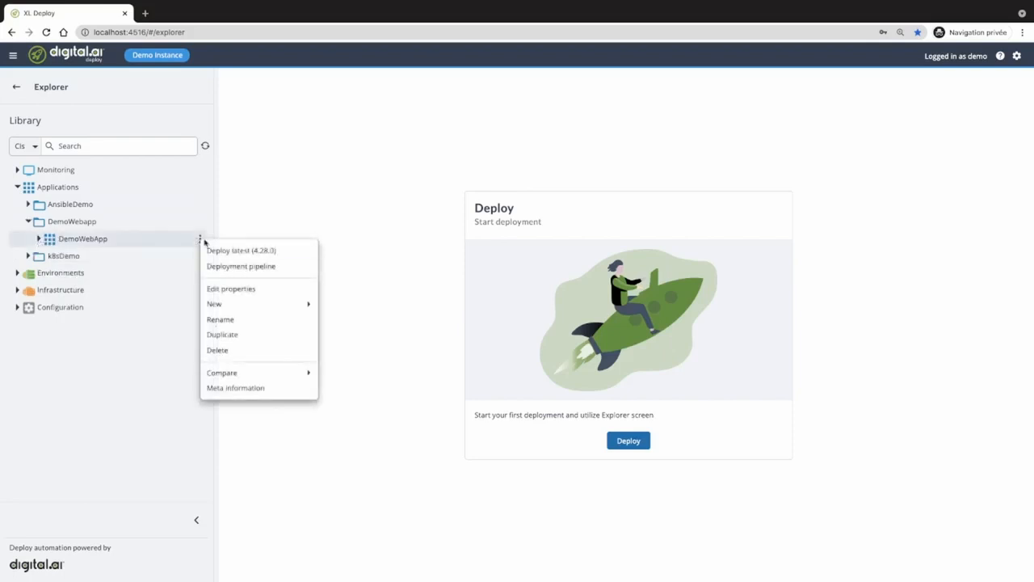
click(232, 267)
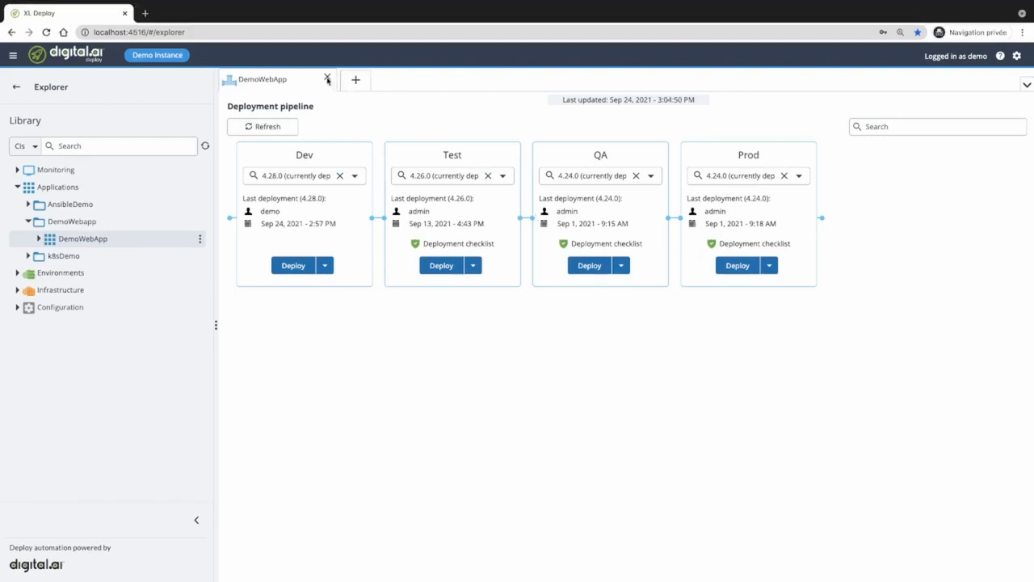
click(327, 79)
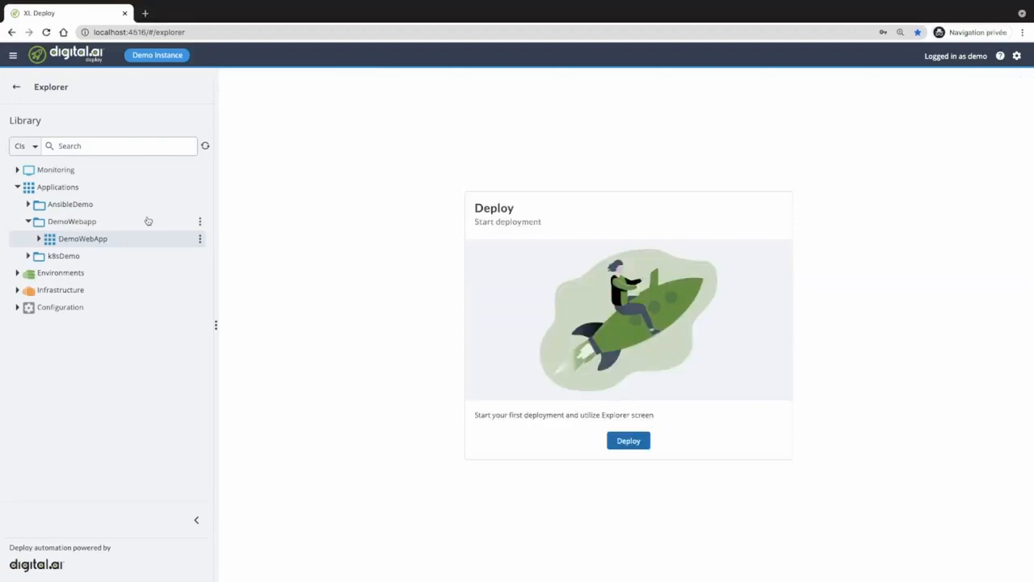
- Begin updating the Dev environment's DemoWebApp (4.28.0) deployment to version 4.24.0
click(17, 187)
click(17, 203)
click(38, 239)
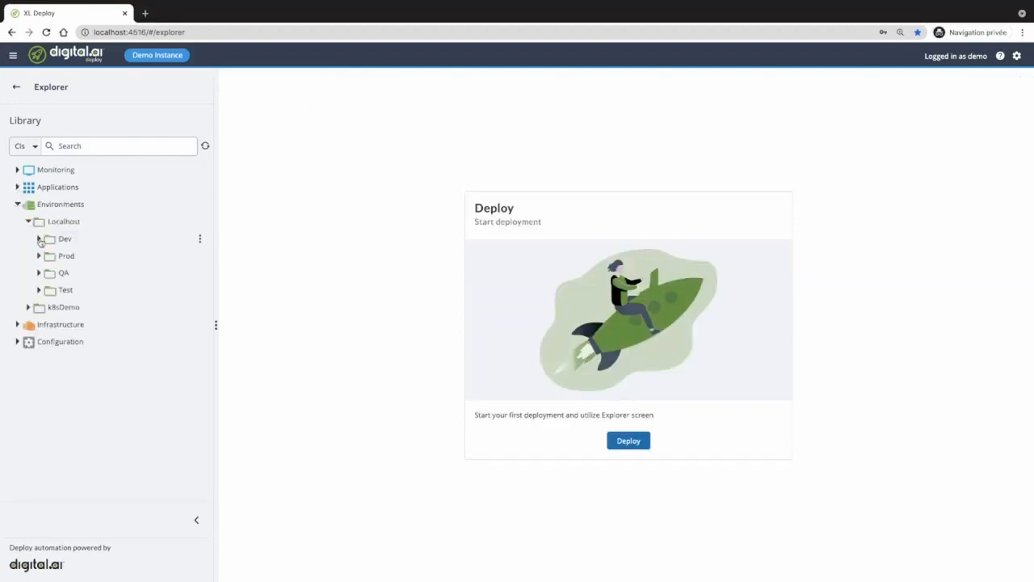
click(49, 255)
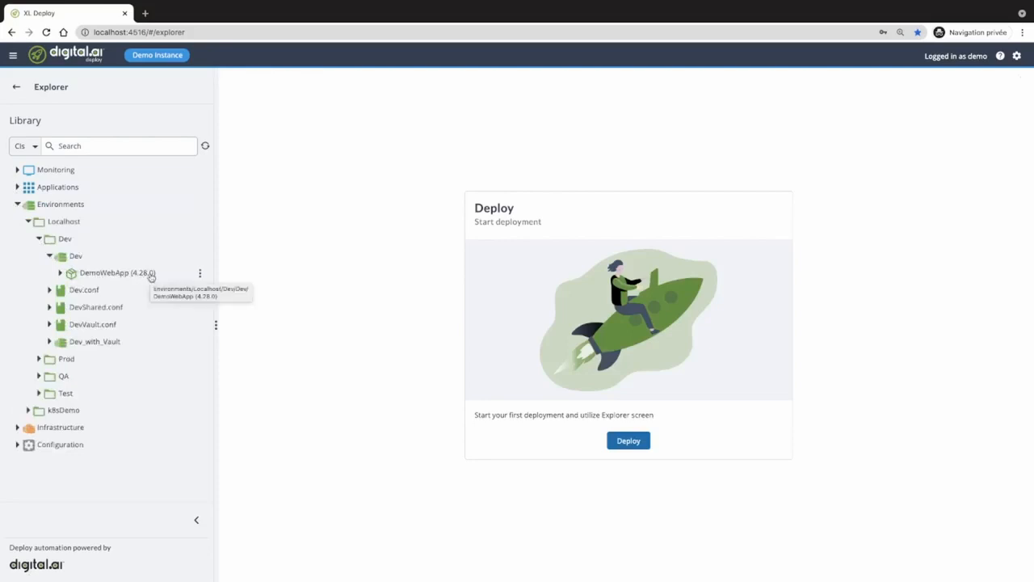
click(200, 274)
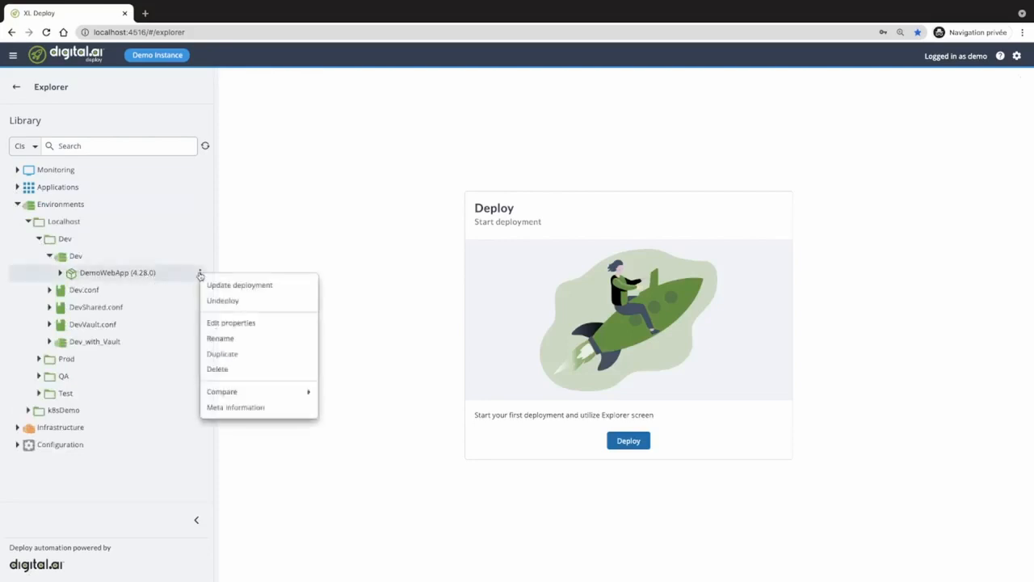
click(227, 286)
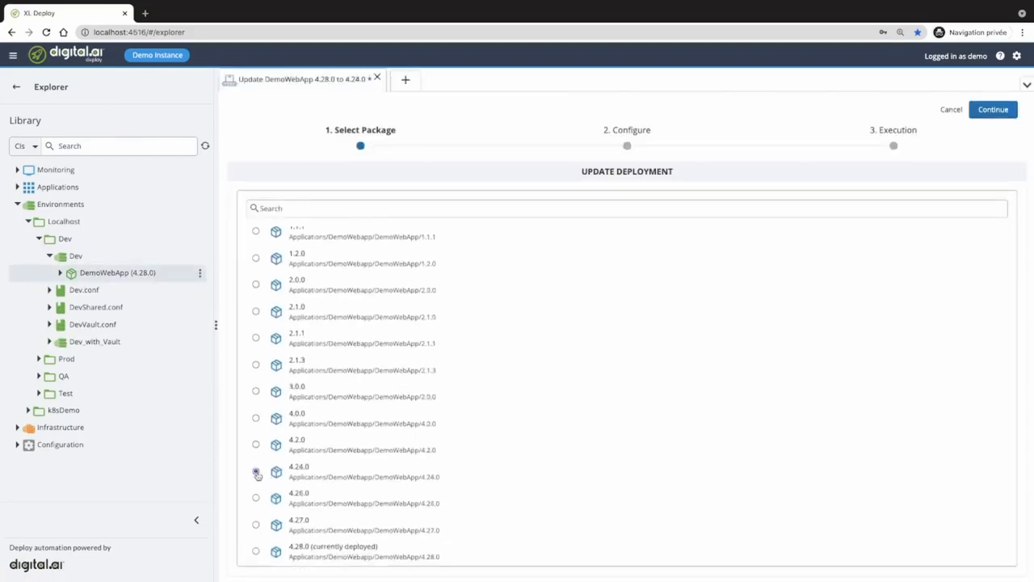
- Preview the 4.24.0 update plan and expand 'Update DemoWebApp 4.24.0 on Dev' to list its steps
click(992, 113)
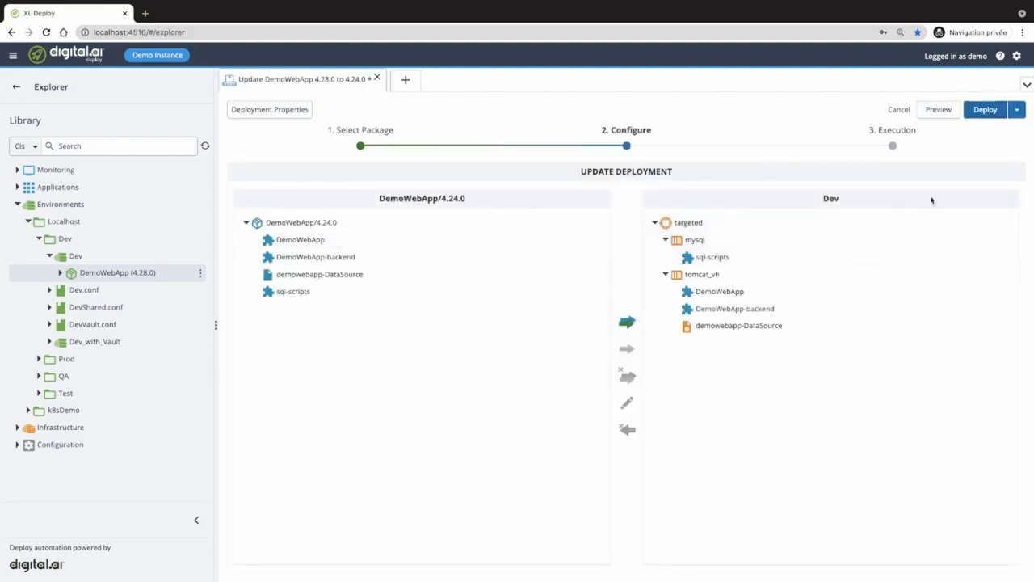
click(938, 109)
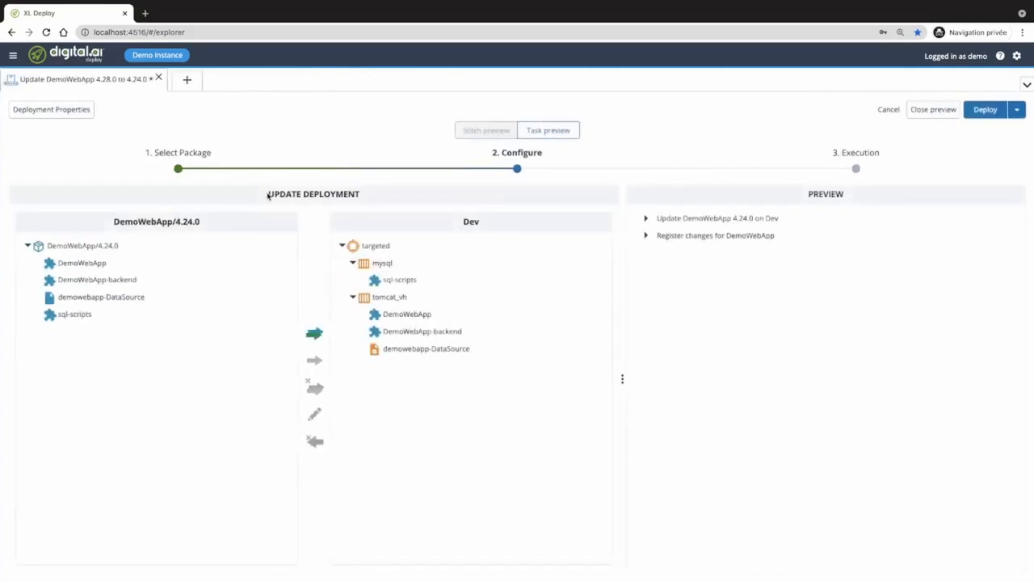
drag(269, 196, 373, 197)
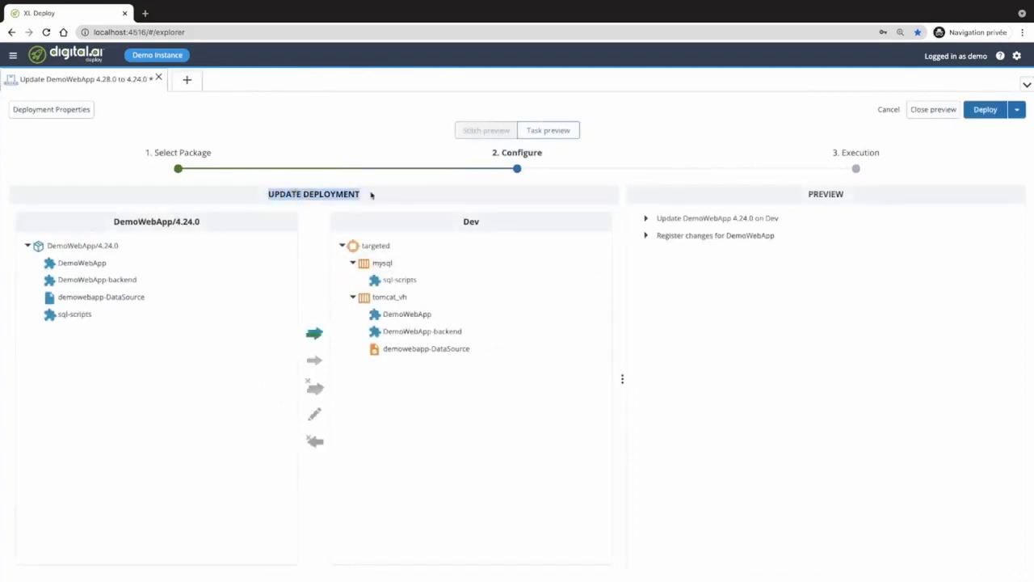
click(655, 221)
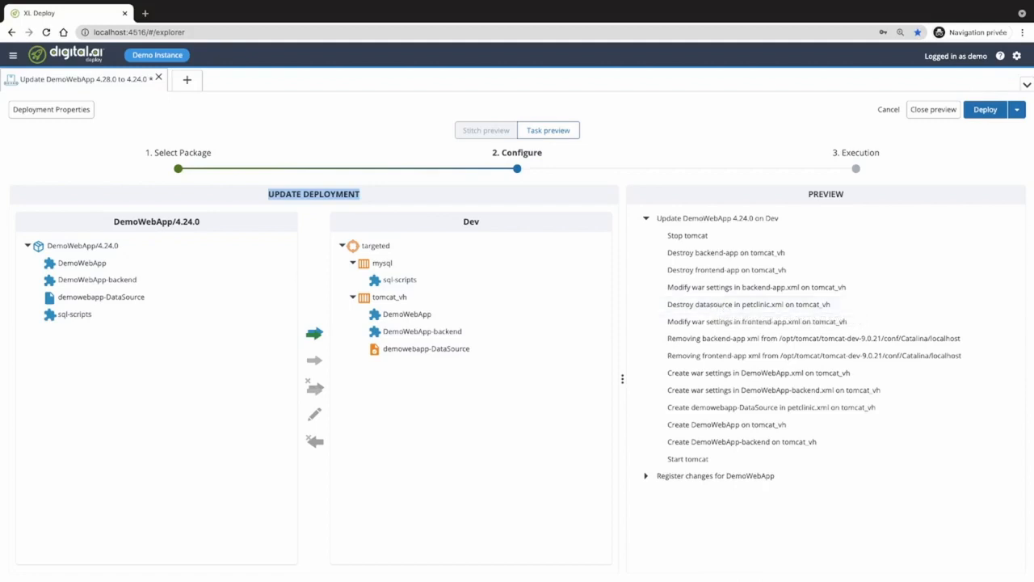
click(161, 79)
- Close the unsaved Dev rollback deployment without saving
click(159, 79)
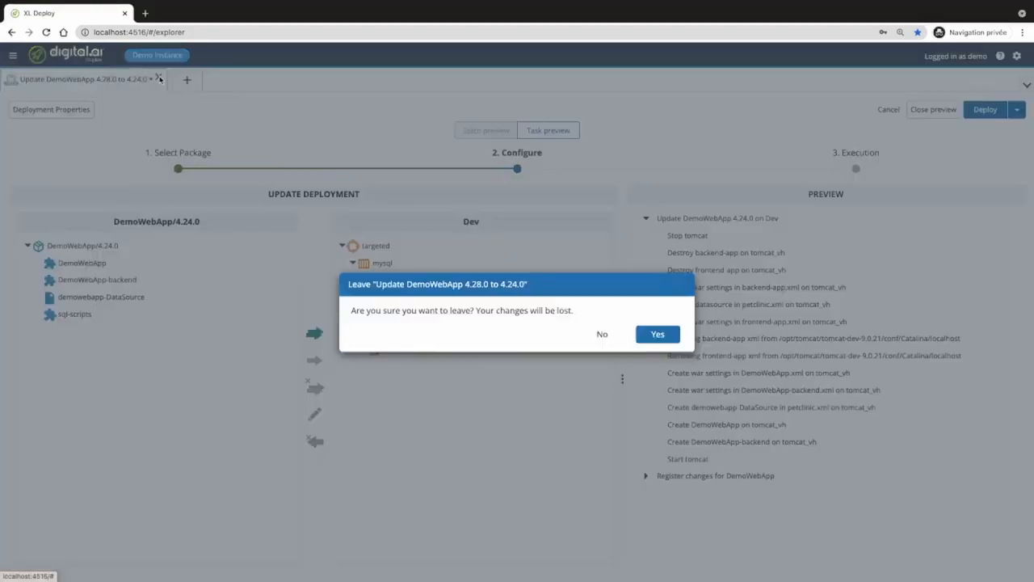
click(657, 334)
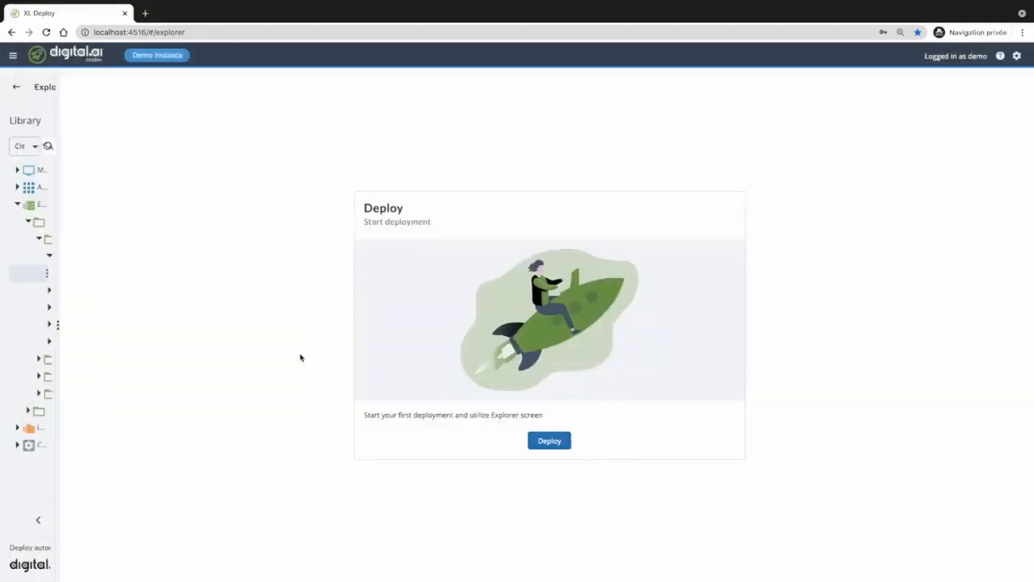
click(17, 203)
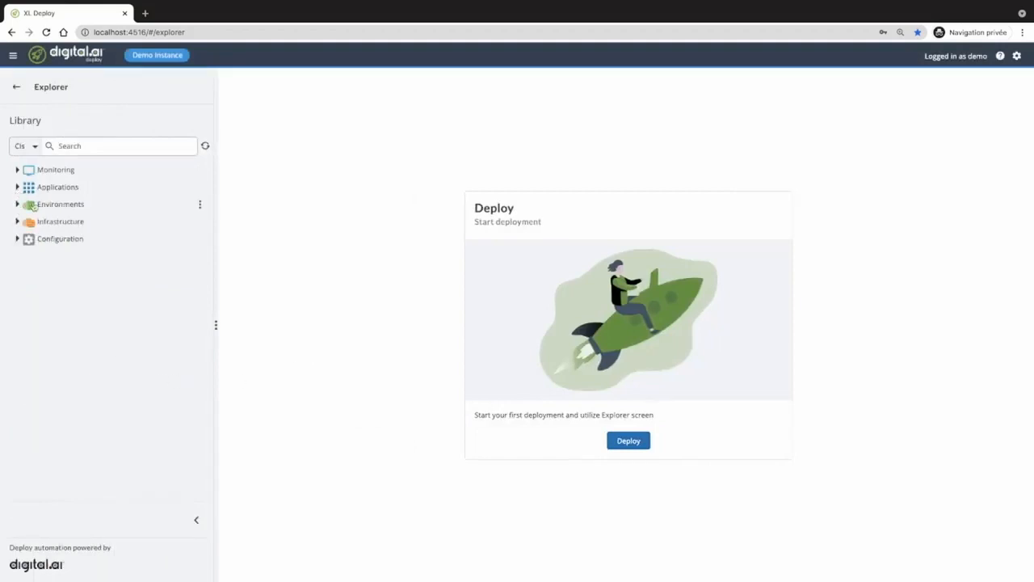
- Set up a deployment of DemoWebApp 4.28.0 to the Prod environment
click(638, 444)
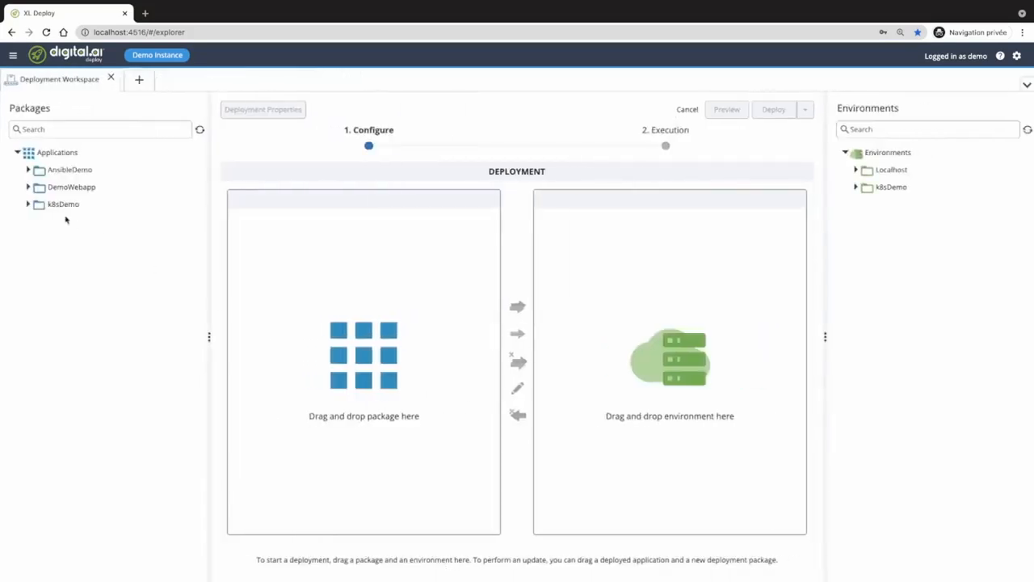
click(29, 187)
click(37, 205)
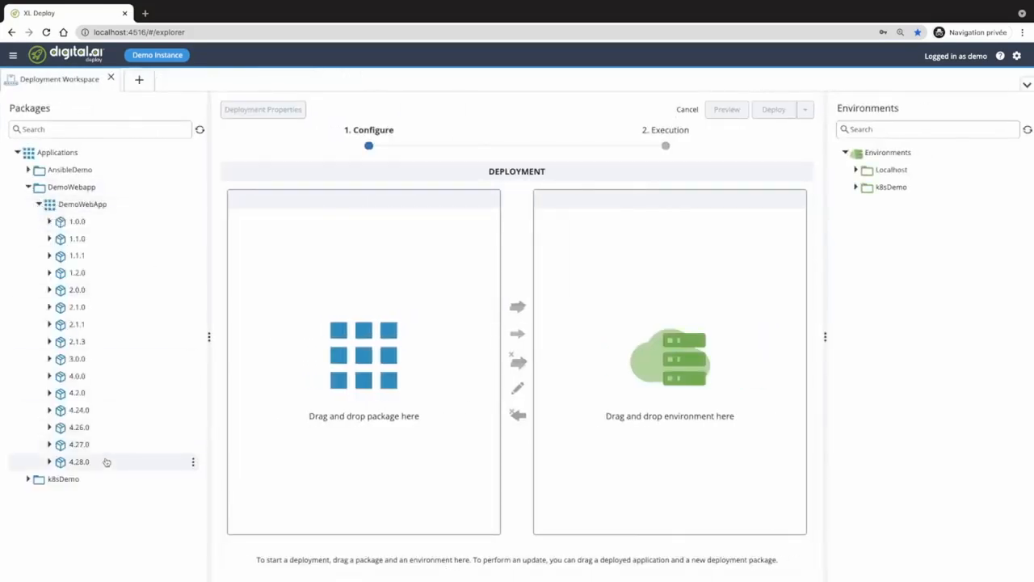
drag(85, 464, 329, 360)
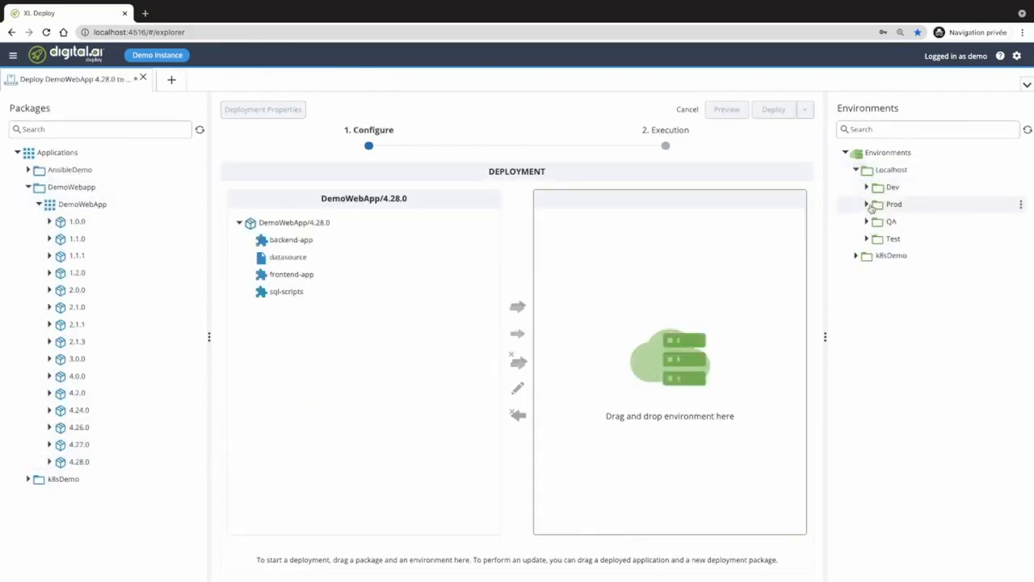
click(867, 204)
drag(892, 227, 720, 275)
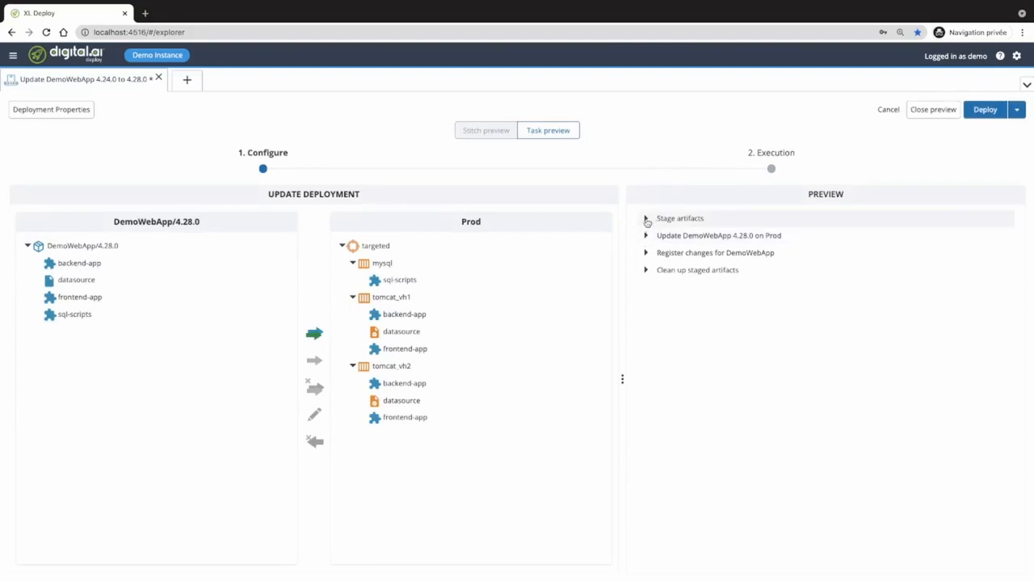
- Expand Stage artifacts and the Prod update to show the tomcat_vh1 and tomcat_vh2 update steps
click(647, 219)
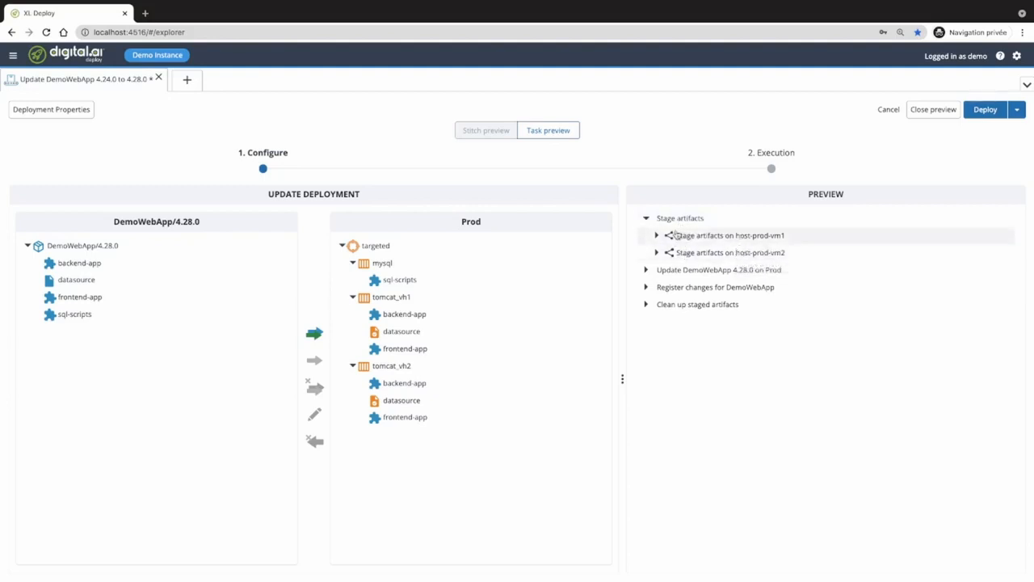
click(646, 272)
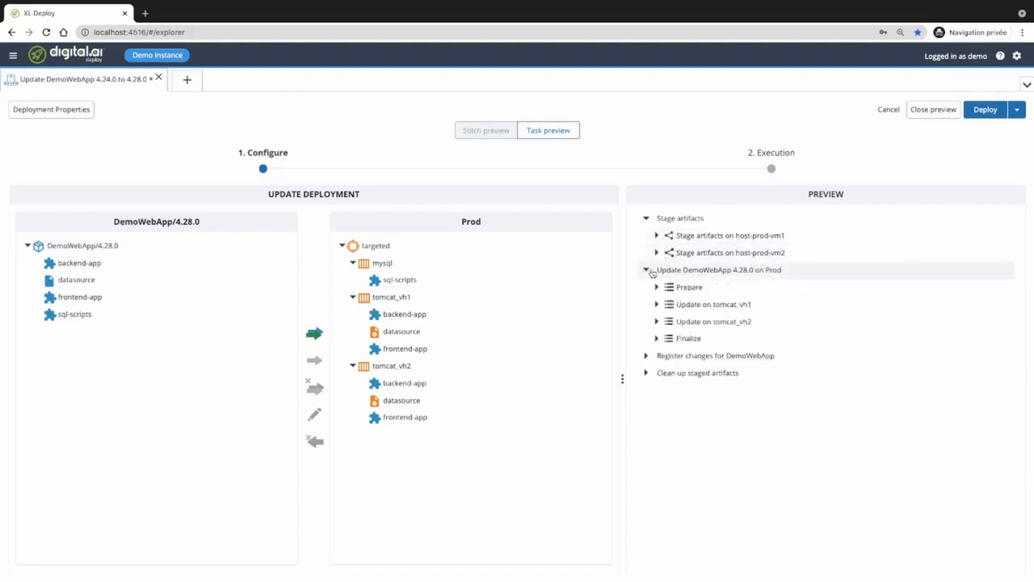
click(715, 307)
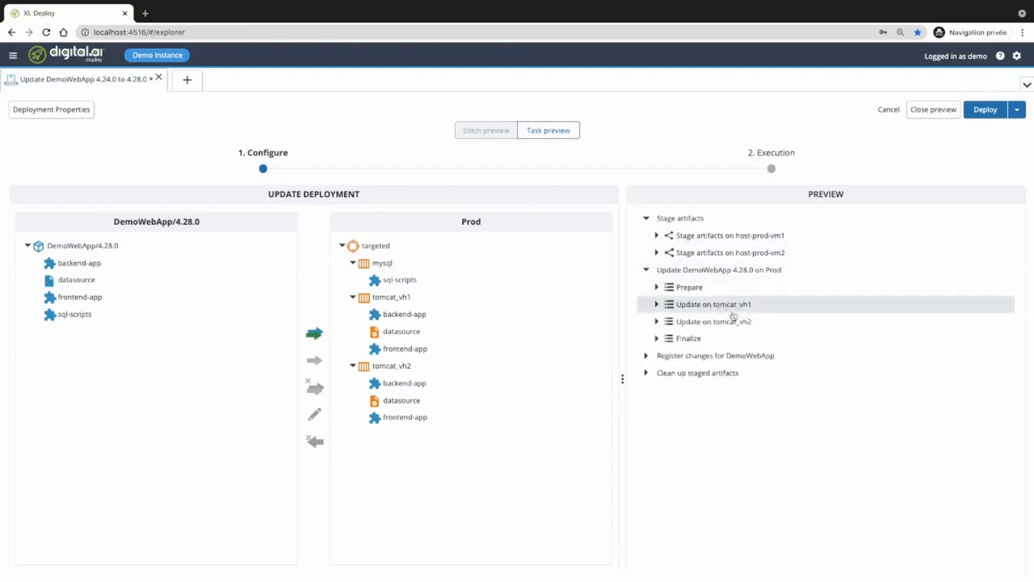
click(733, 322)
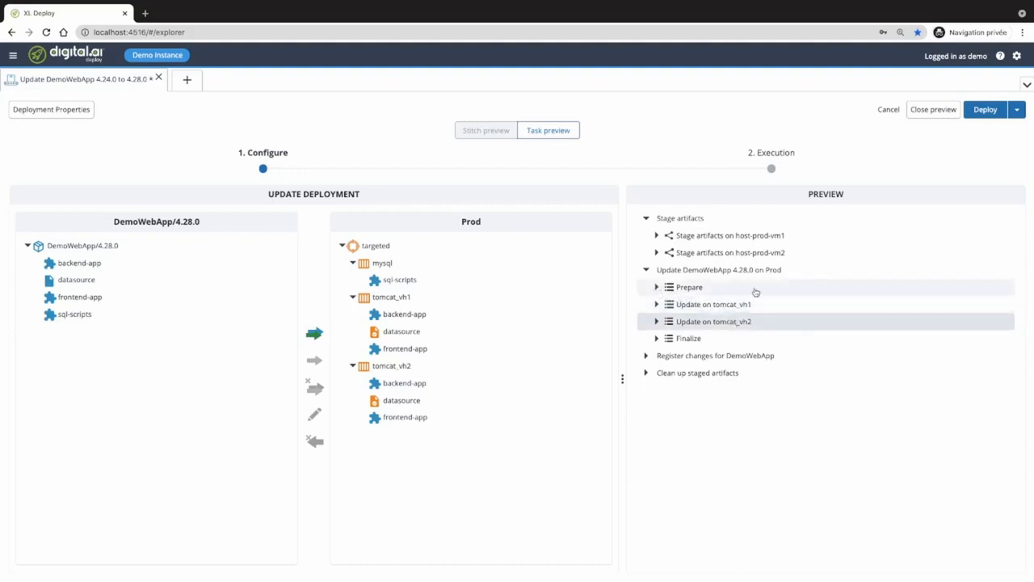
- Inspect Prepare's Disabling monitoring and Finalize's Enabling monitoring steps, then collapse Prepare again
click(657, 287)
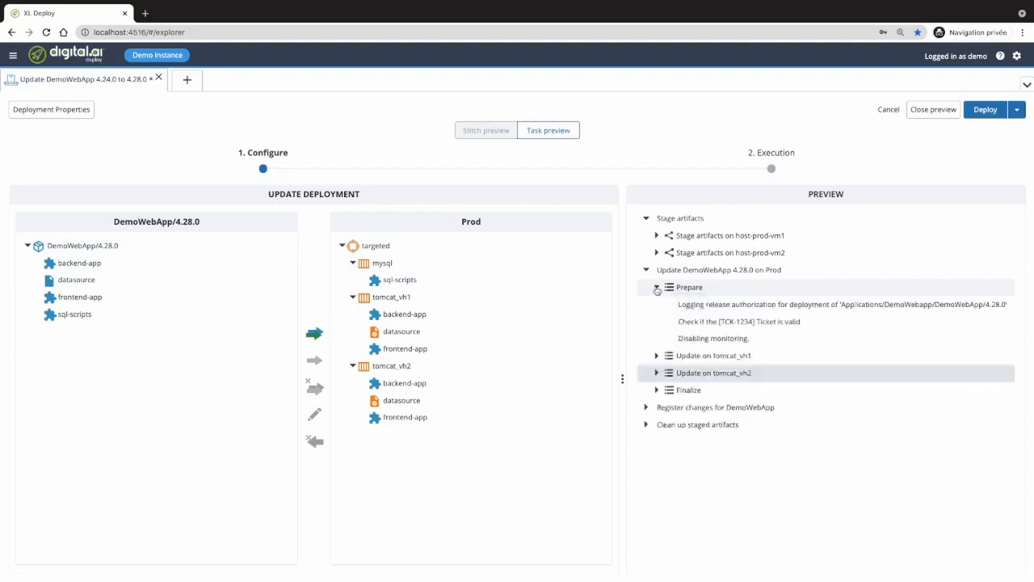
click(738, 340)
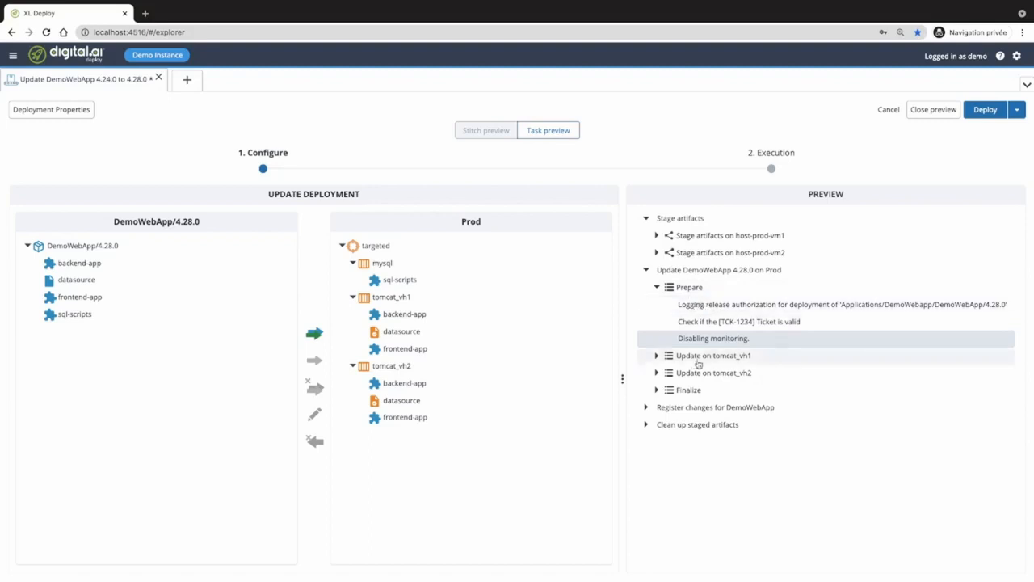
click(657, 390)
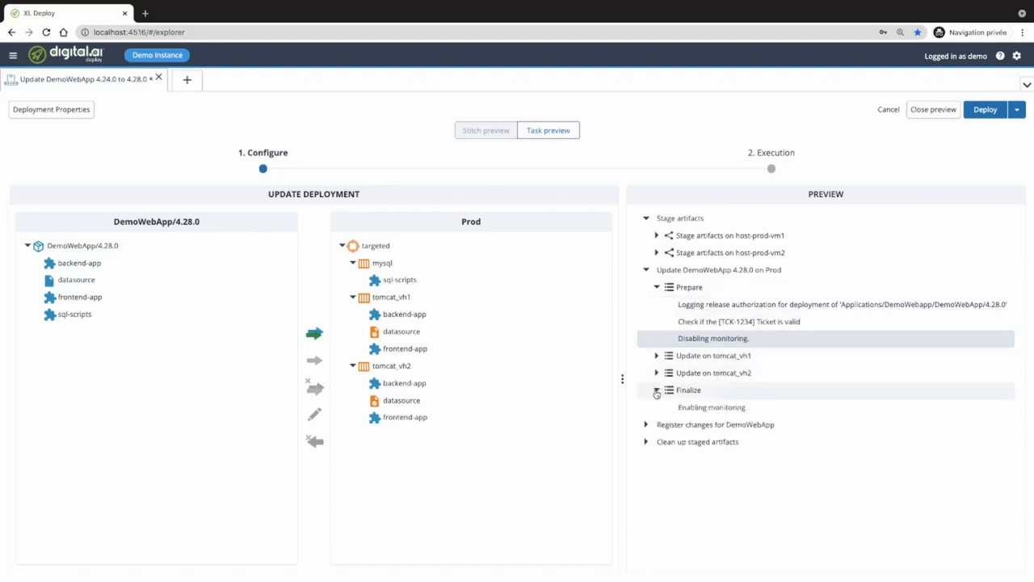
click(725, 409)
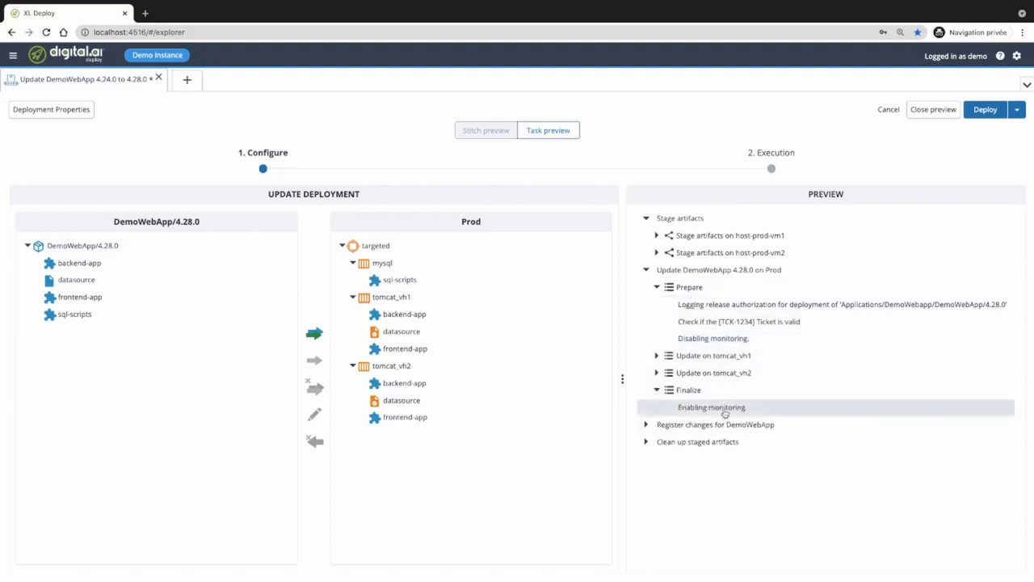
click(657, 288)
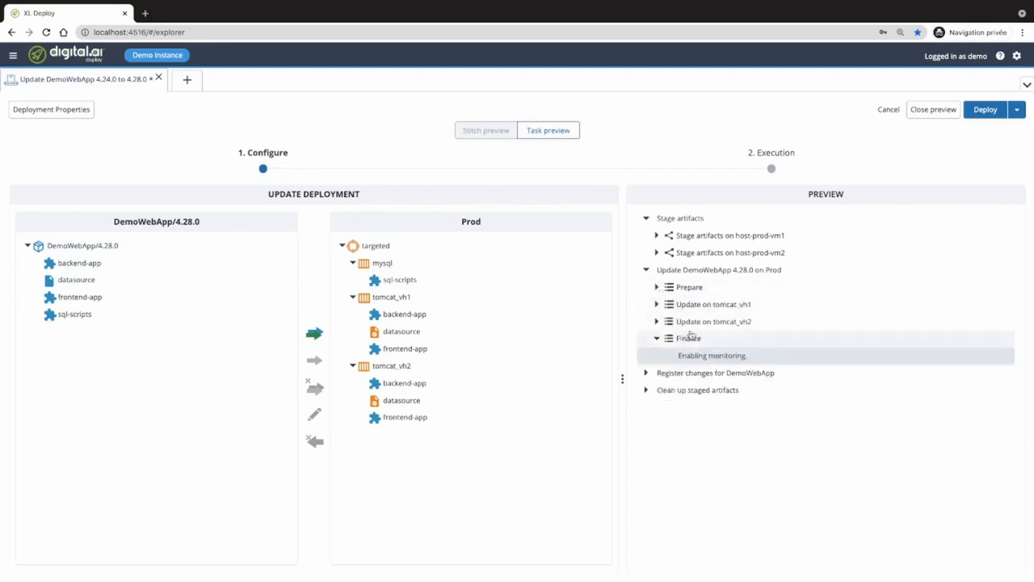
- Turn on Backup Database and Clean Up Backup in Deployment Properties and save
click(64, 114)
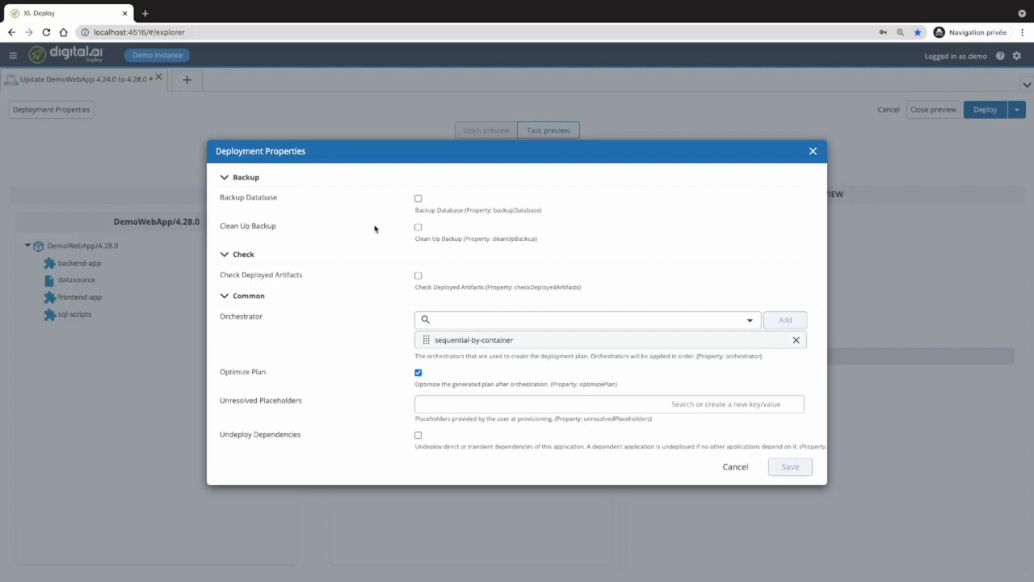
click(419, 199)
click(419, 228)
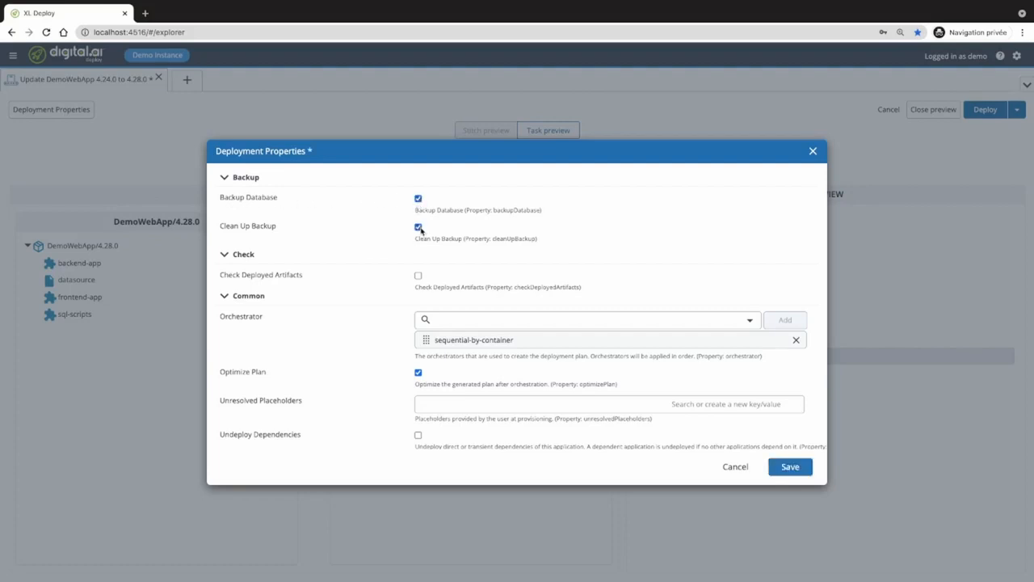
click(800, 475)
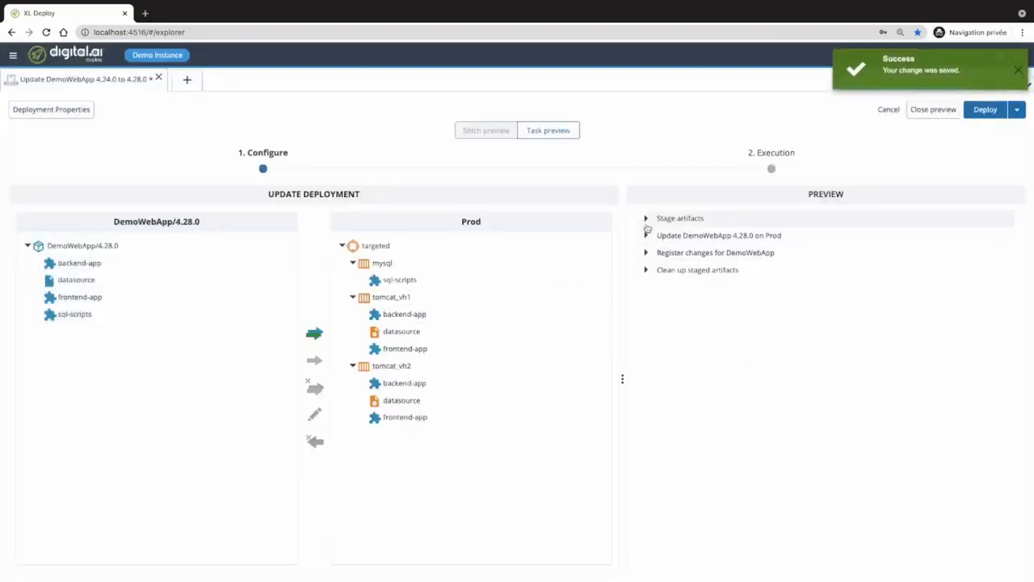
- Check the new Backup database mysql step in Prepare and Delete backup file in Finalize
click(646, 235)
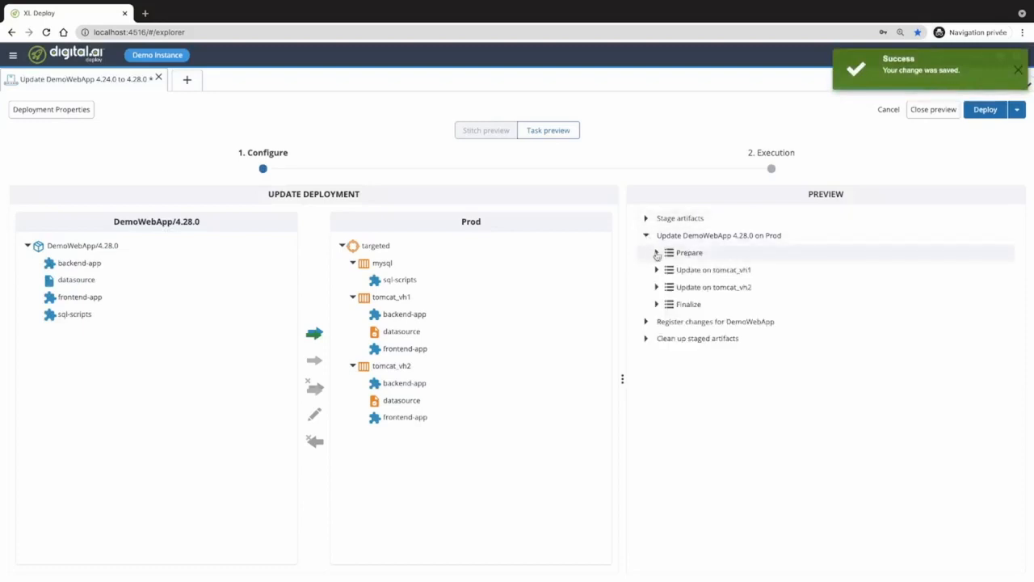
click(657, 253)
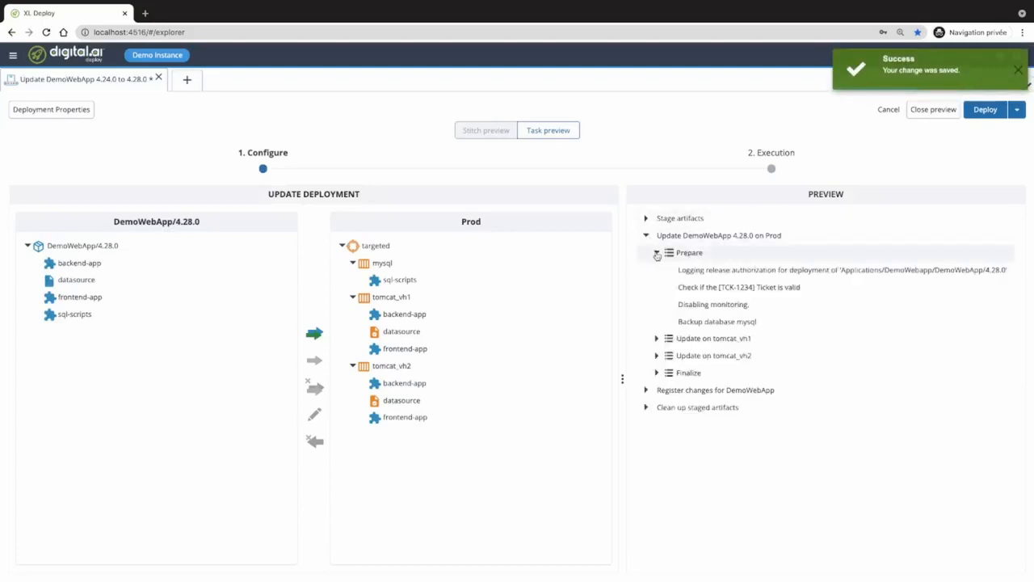
click(709, 323)
click(657, 372)
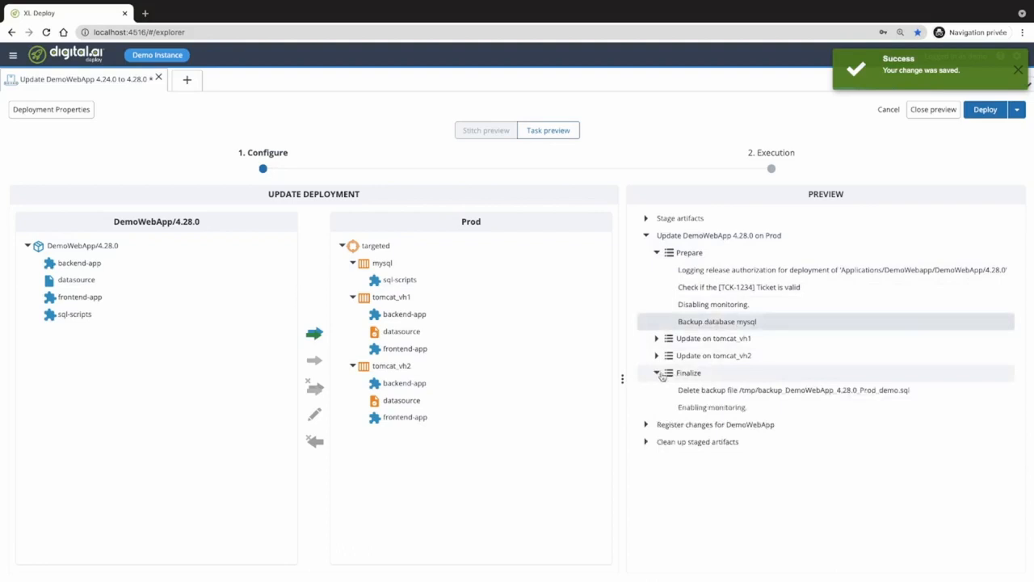
click(718, 392)
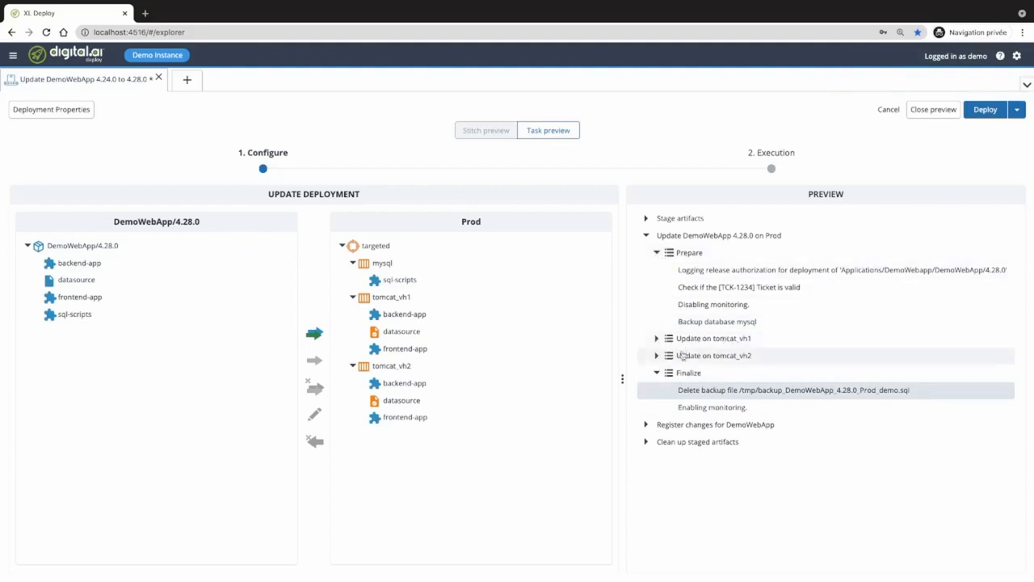
- Remove the sequential-by-container orchestrator from Deployment Properties and save
click(78, 111)
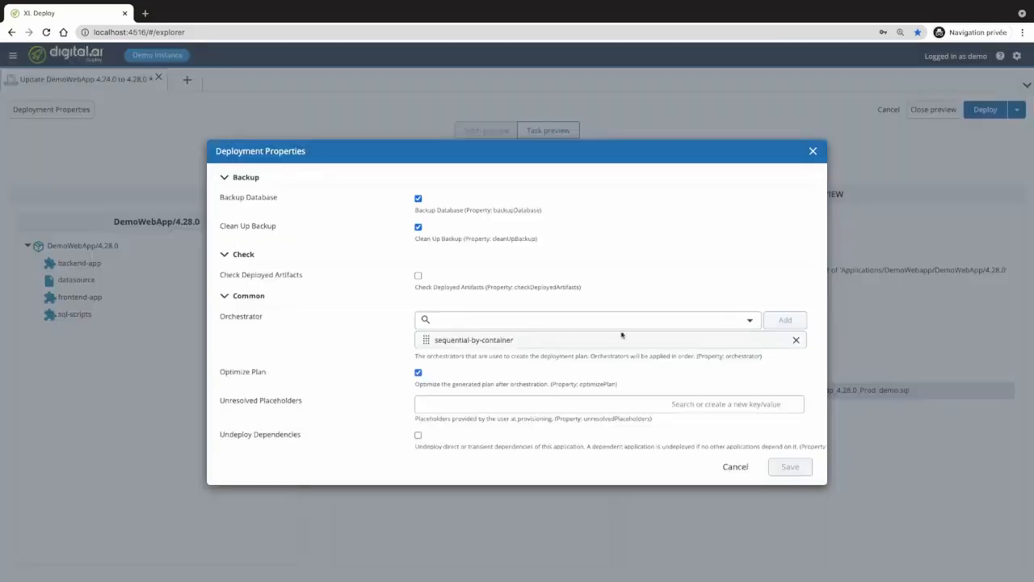
click(796, 340)
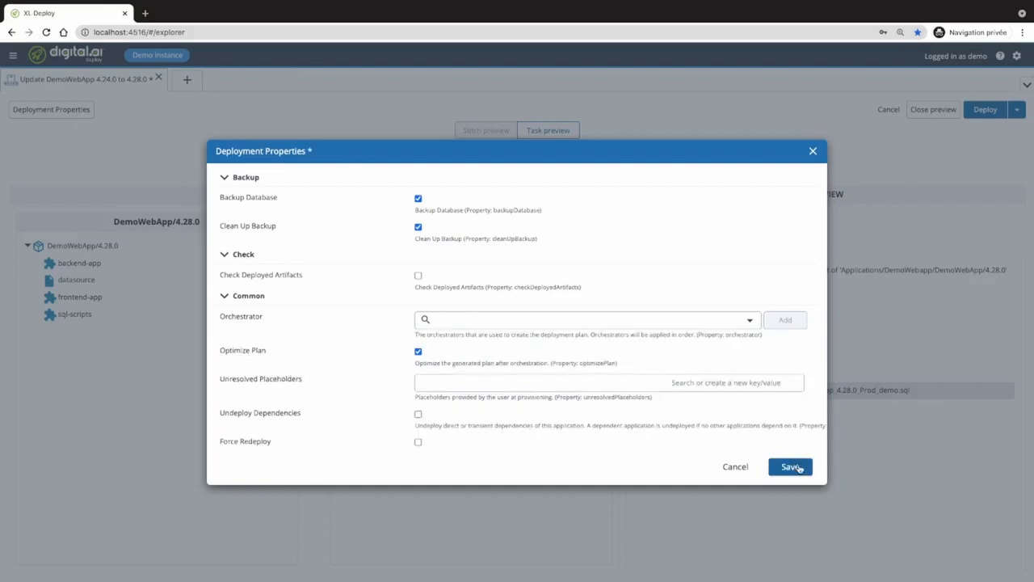
click(792, 468)
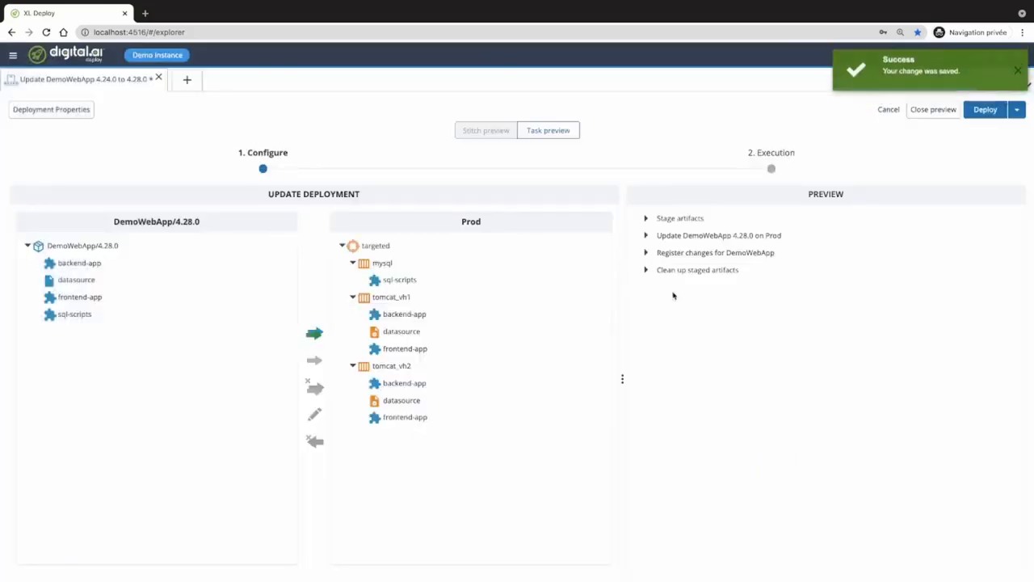
- Expand the merged Prod update to review its combined stop, destroy, modify and create steps
click(646, 235)
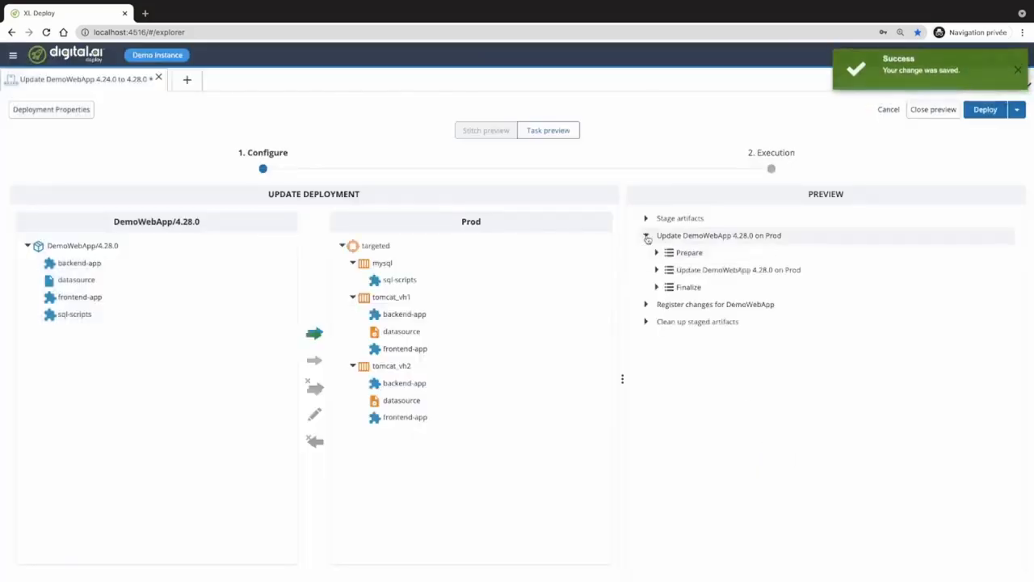
click(657, 270)
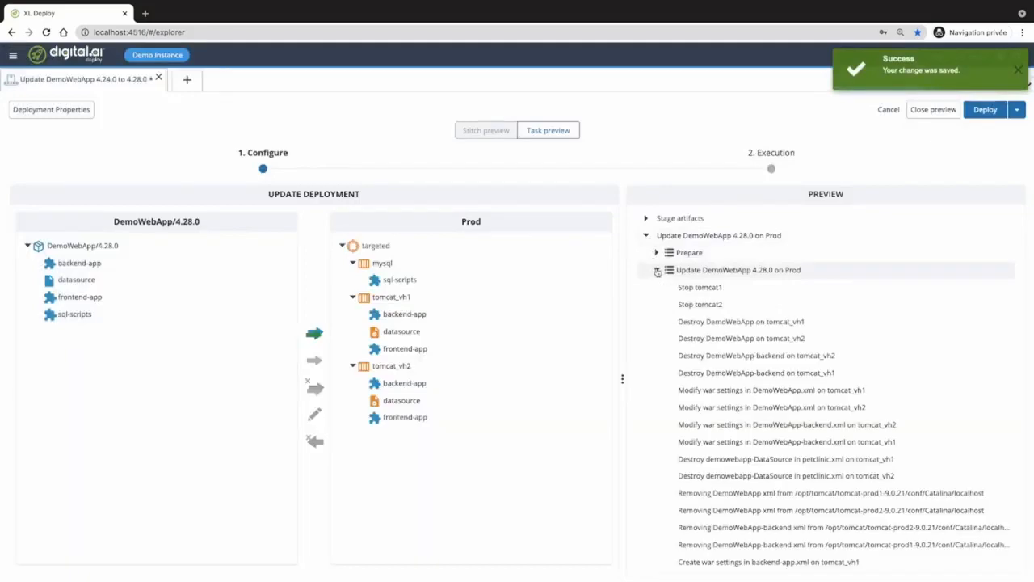
scroll(812, 434, down, 1)
scroll(812, 434, down, 4)
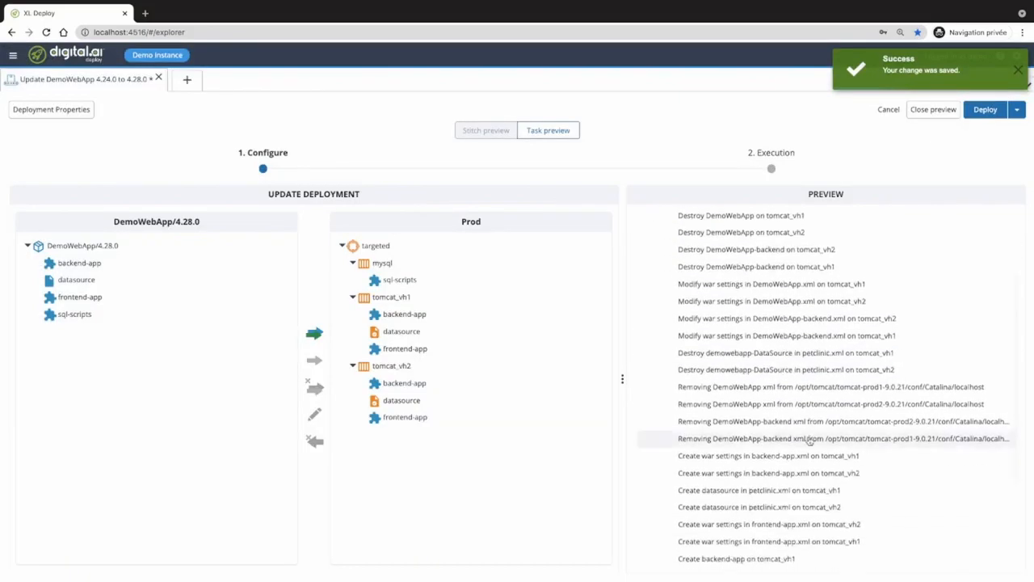
scroll(809, 444, up, 5)
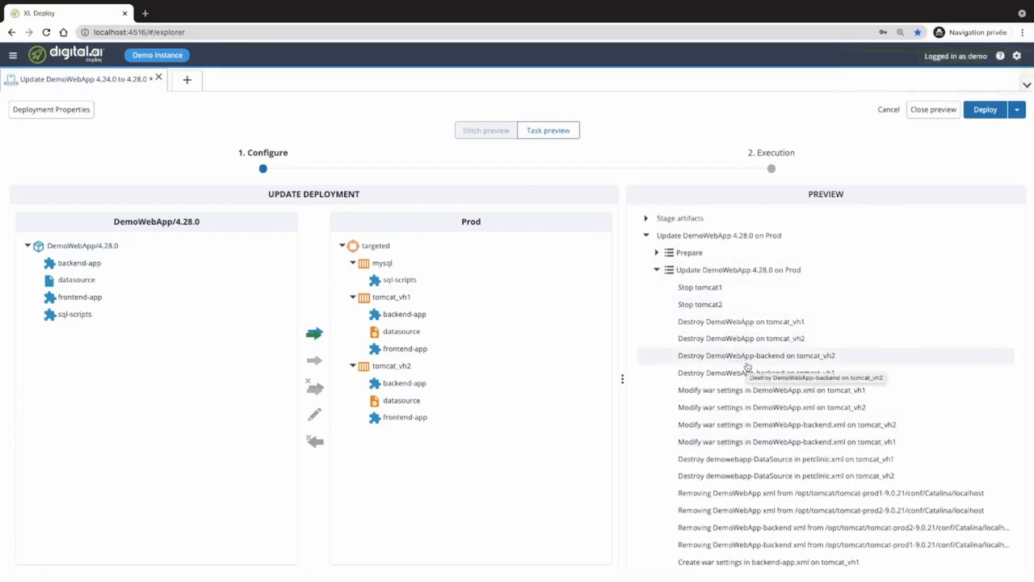
- Re-add the sequential-by-container orchestrator in Deployment Properties, save, and expand the Update DemoWebApp 4.28.0 on Prod step
click(55, 114)
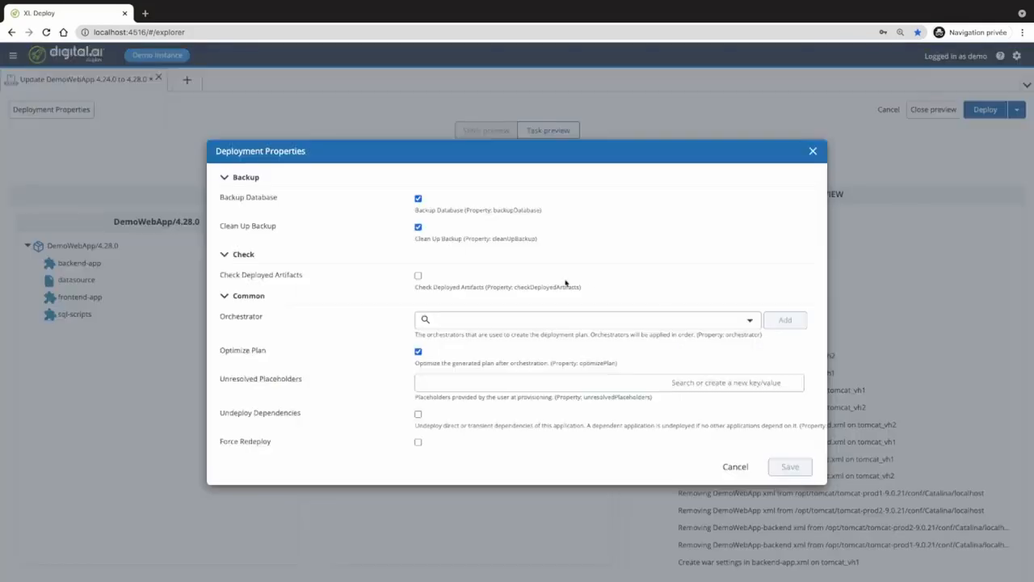
click(752, 324)
scroll(558, 298, down, 1)
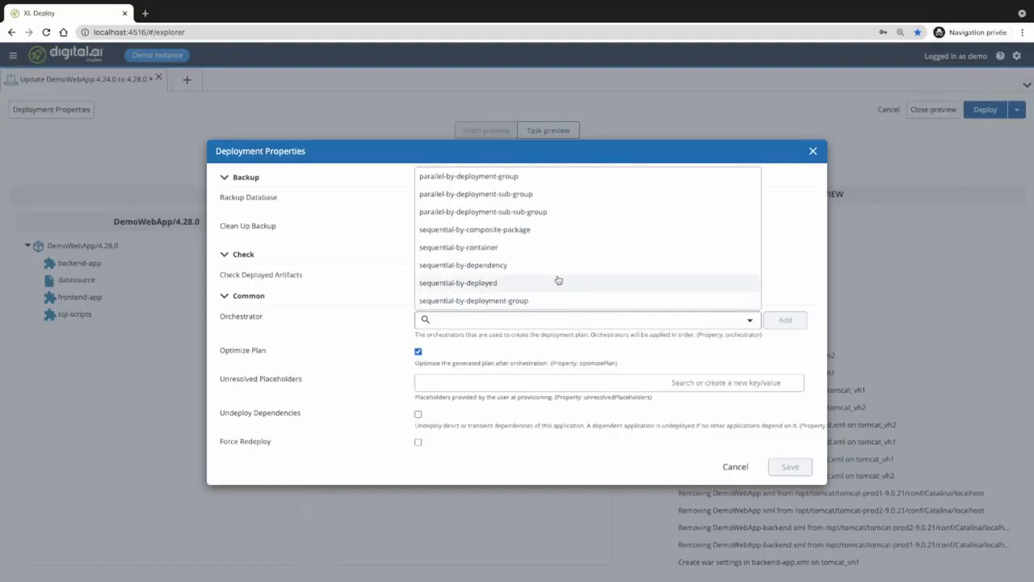
scroll(558, 280, down, 1)
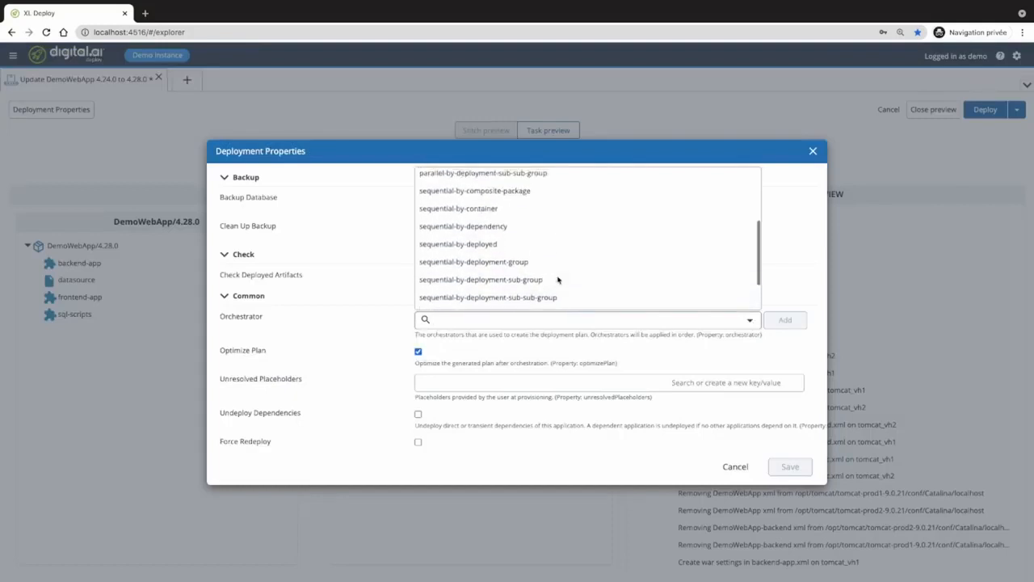
click(539, 208)
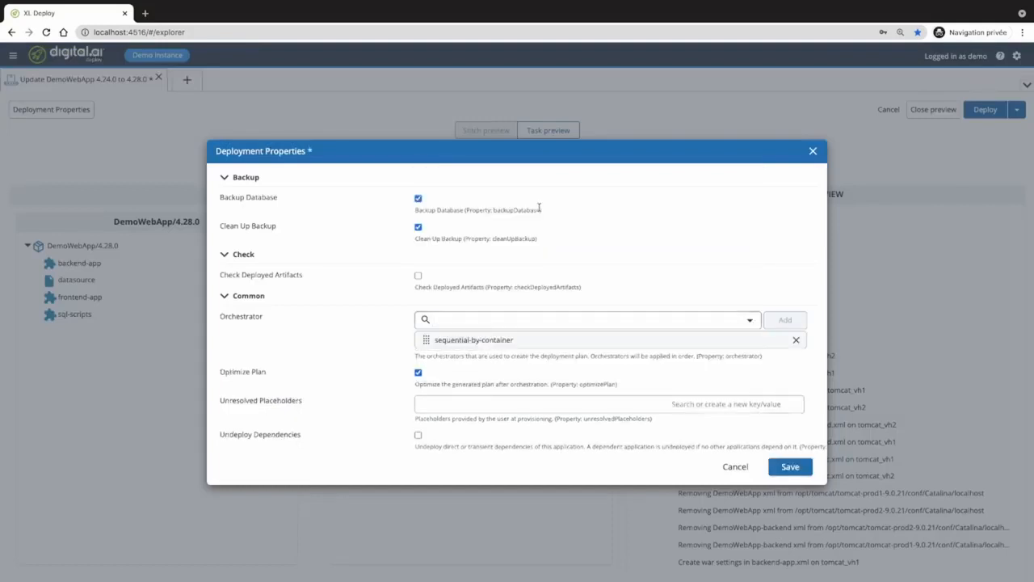
click(789, 468)
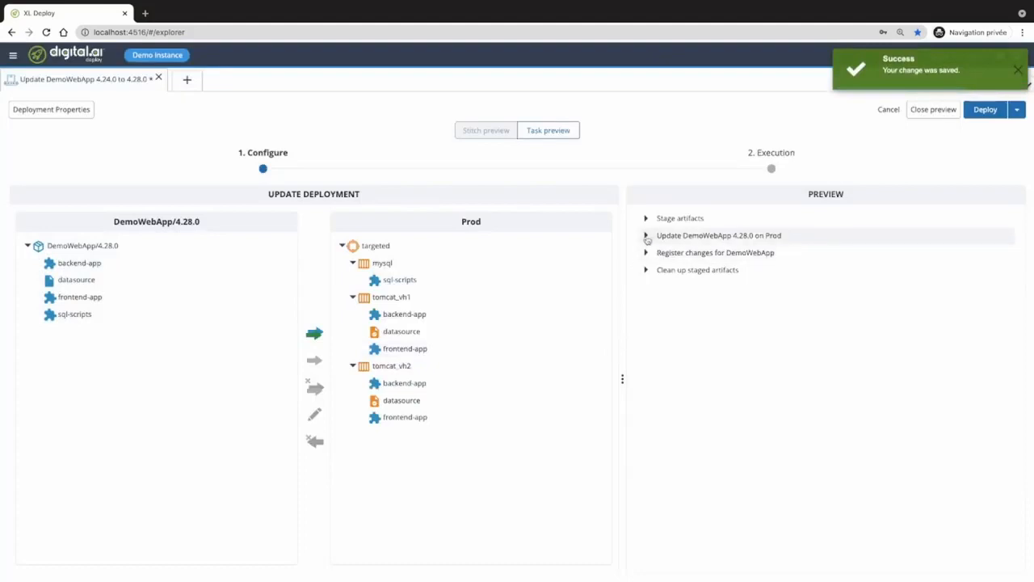
click(646, 236)
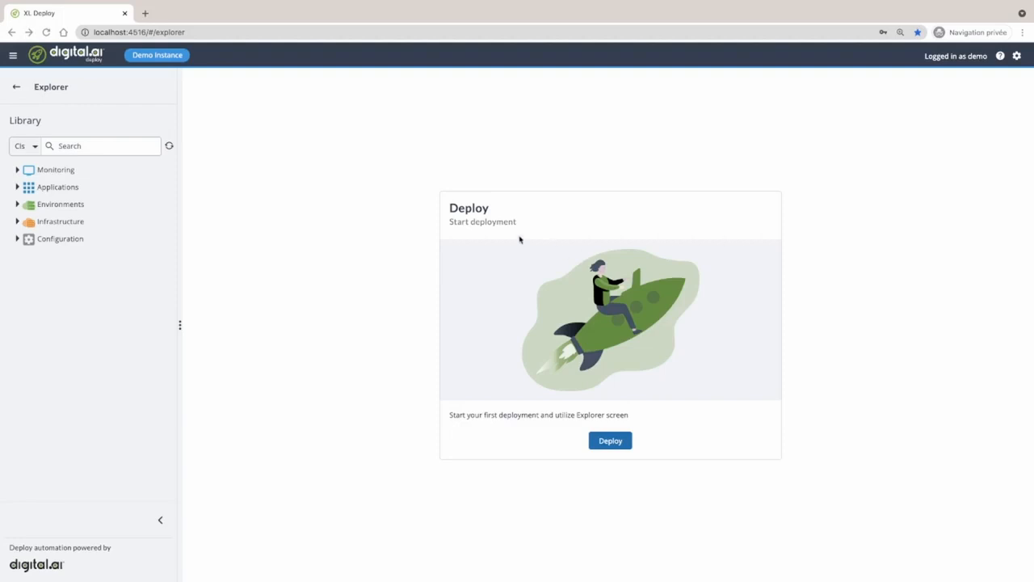
- Expand Applications > k8sDemo > petclinic-k8s-demo > 2.0.0 in the Library tree
click(17, 188)
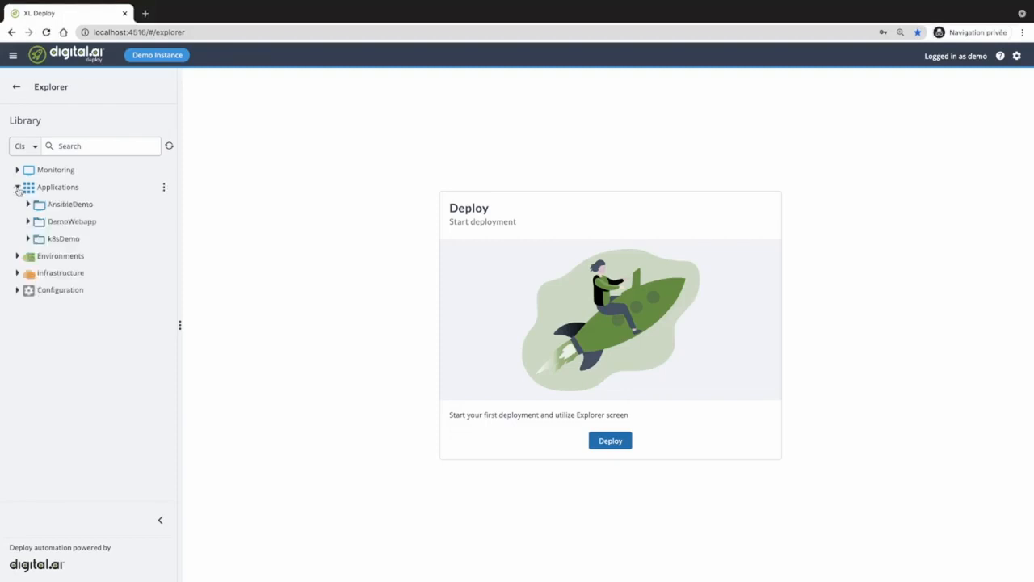
click(28, 239)
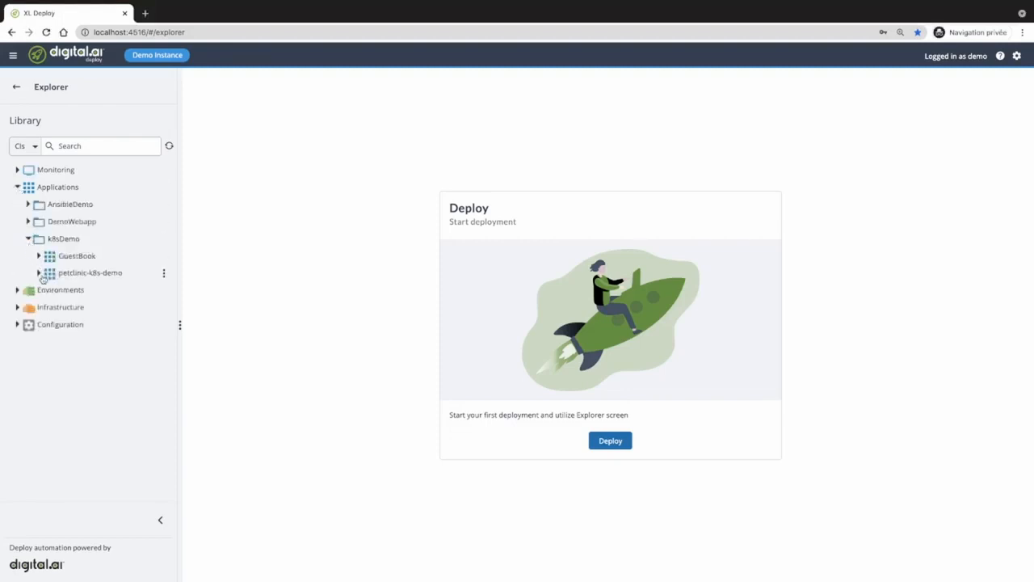
click(39, 273)
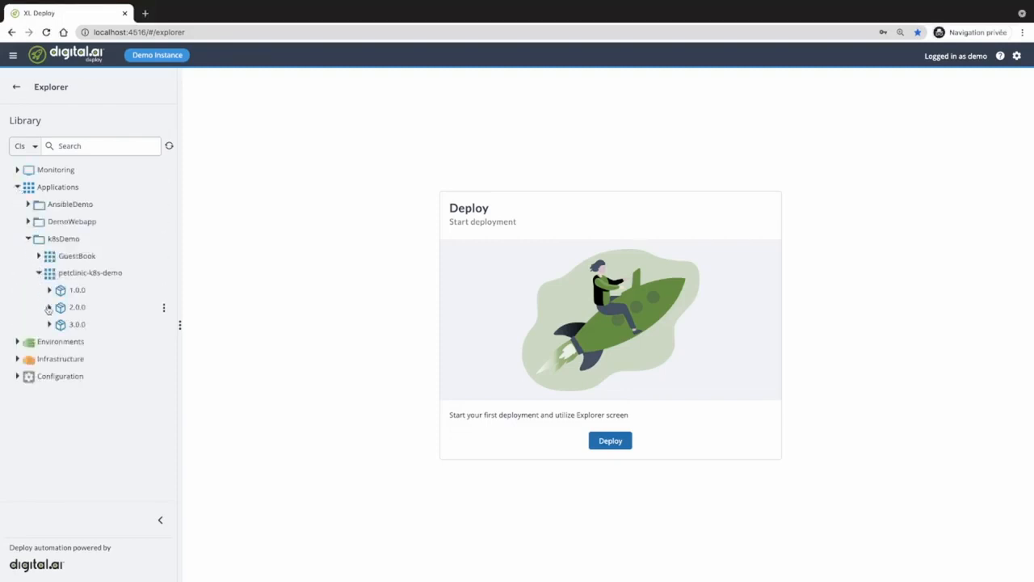
click(49, 307)
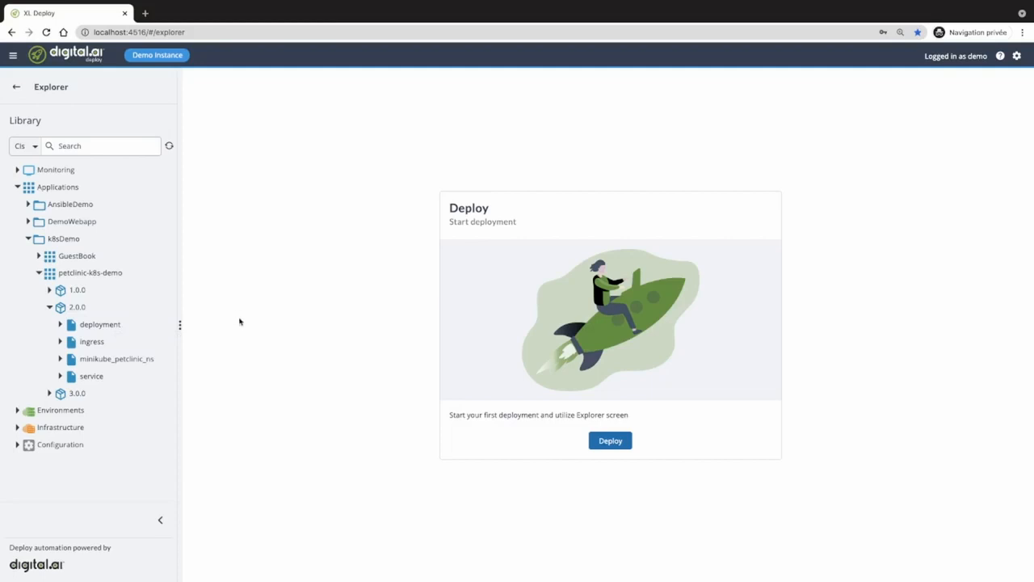
- Set up petclinic-k8s-demo 2.0.0 for deployment to minikube-petclinic and preview the plan
click(611, 442)
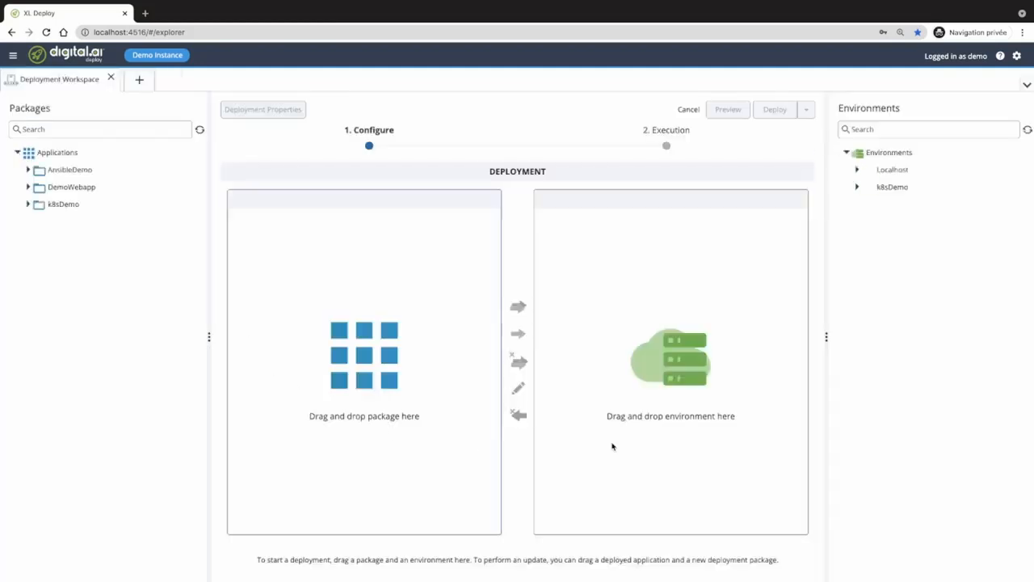
click(28, 204)
click(38, 238)
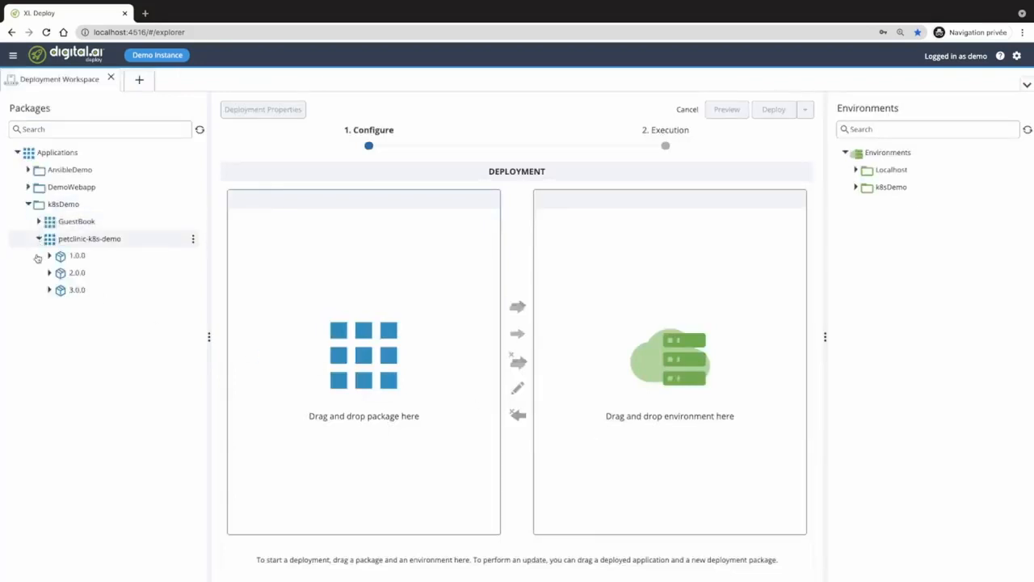
drag(72, 272, 388, 316)
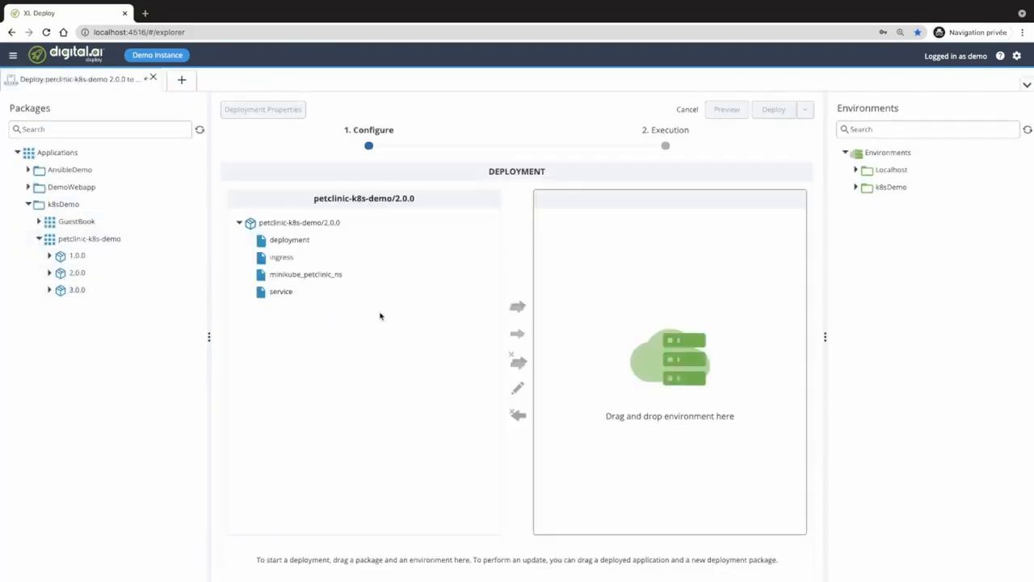
click(855, 187)
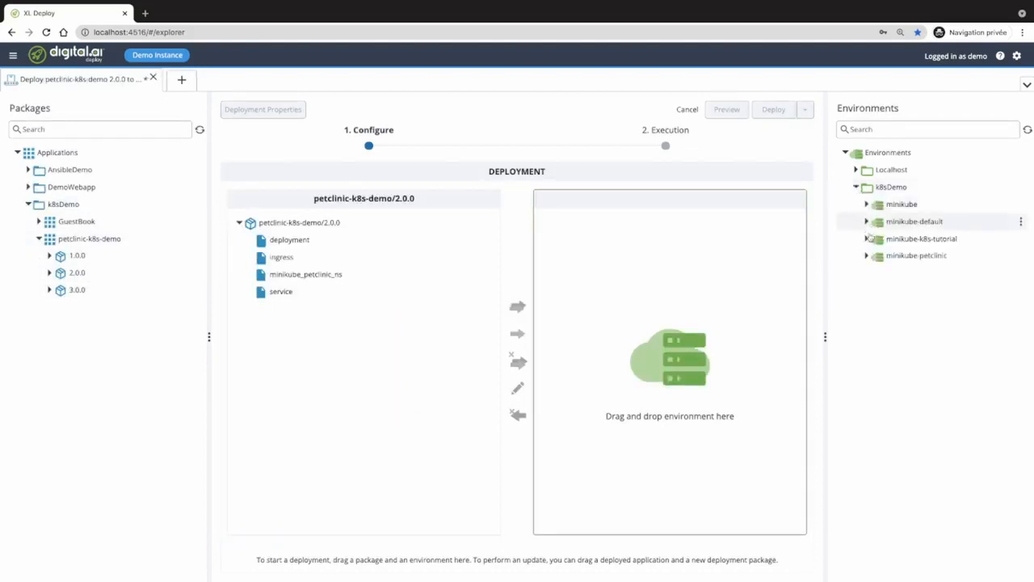
drag(918, 257, 692, 304)
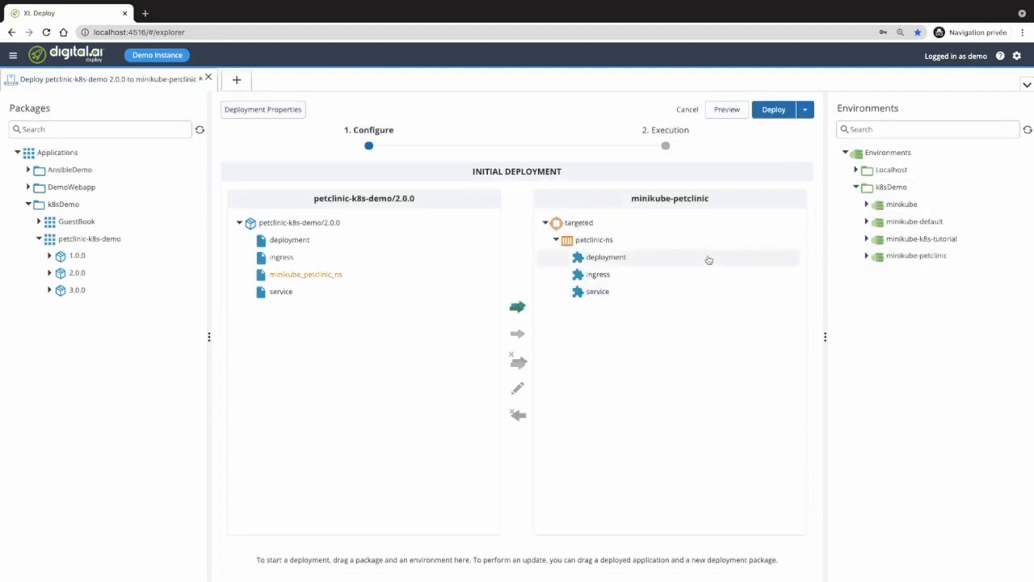
click(726, 110)
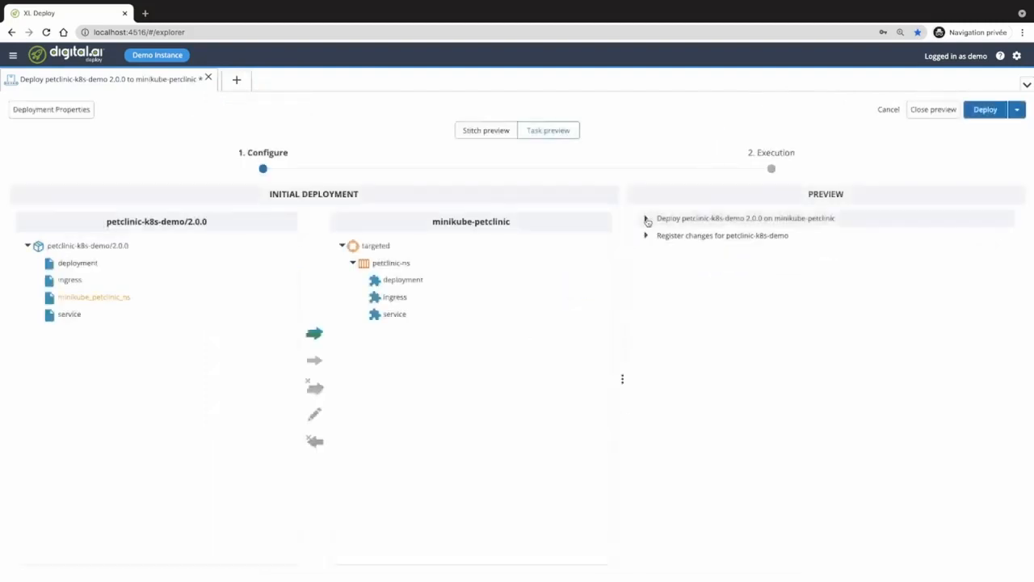
- Expand the Deploy petclinic-k8s-demo 2.0.0 on minikube-petclinic step, then switch to Stitch preview
click(647, 219)
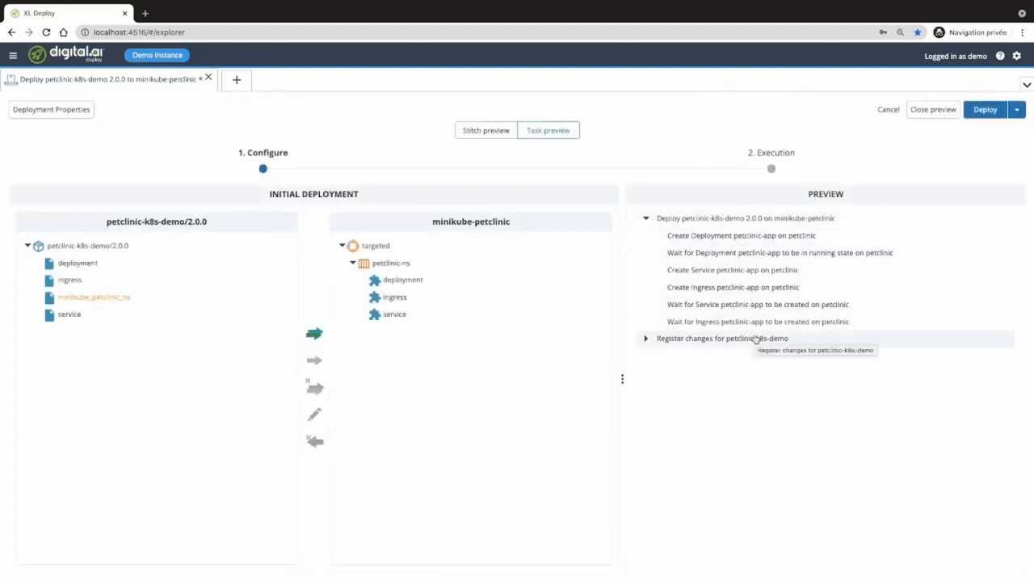
click(483, 132)
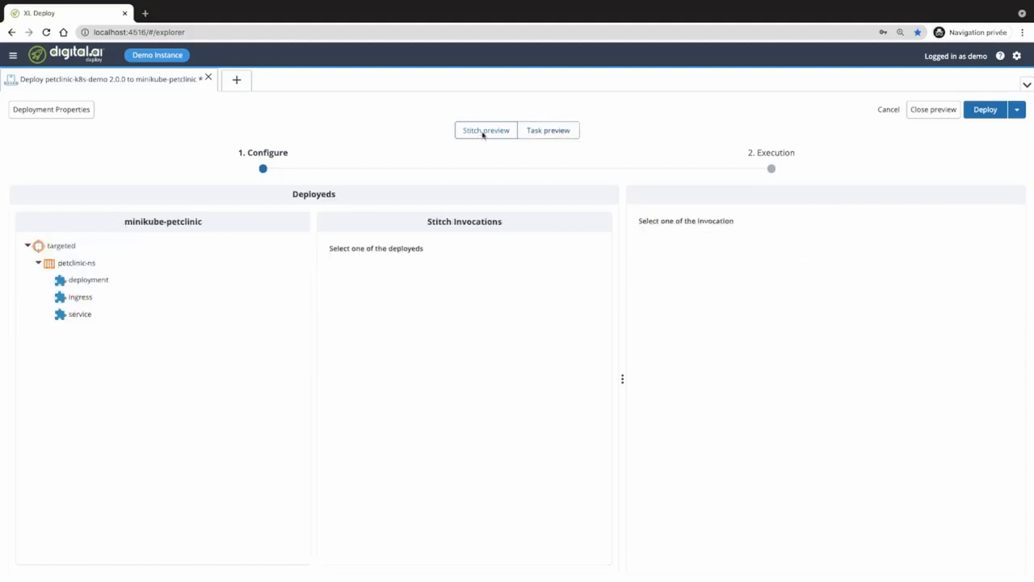
- View the Transform YAML diffs for the service and ingress deployeds in a widened output panel
click(81, 314)
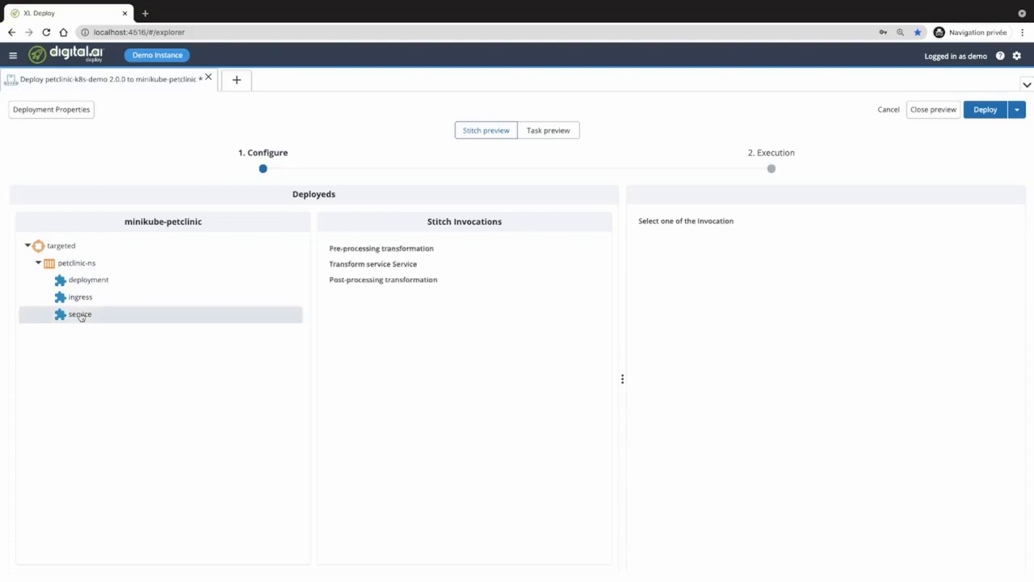
click(393, 270)
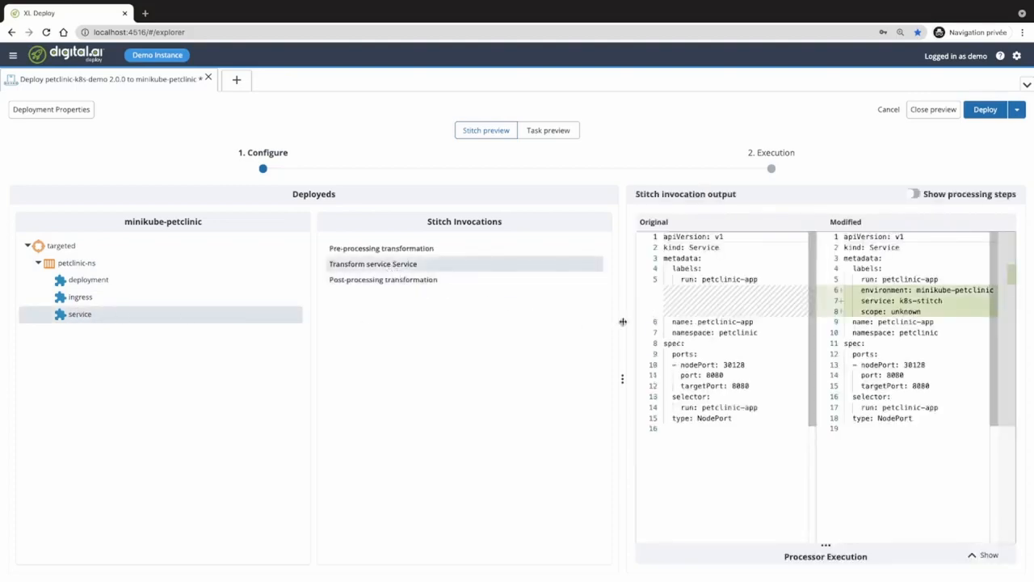
drag(623, 322, 510, 321)
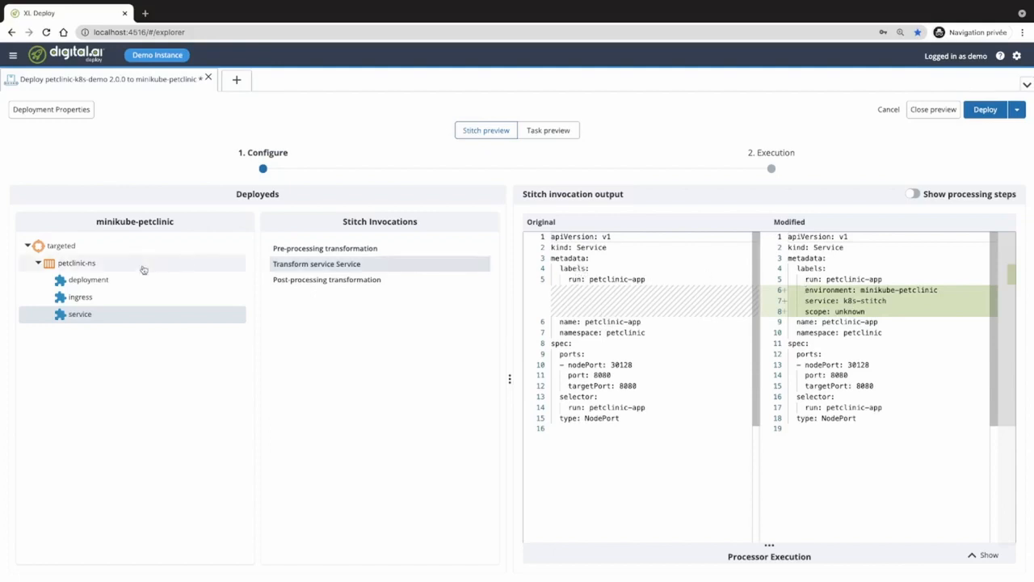
click(106, 299)
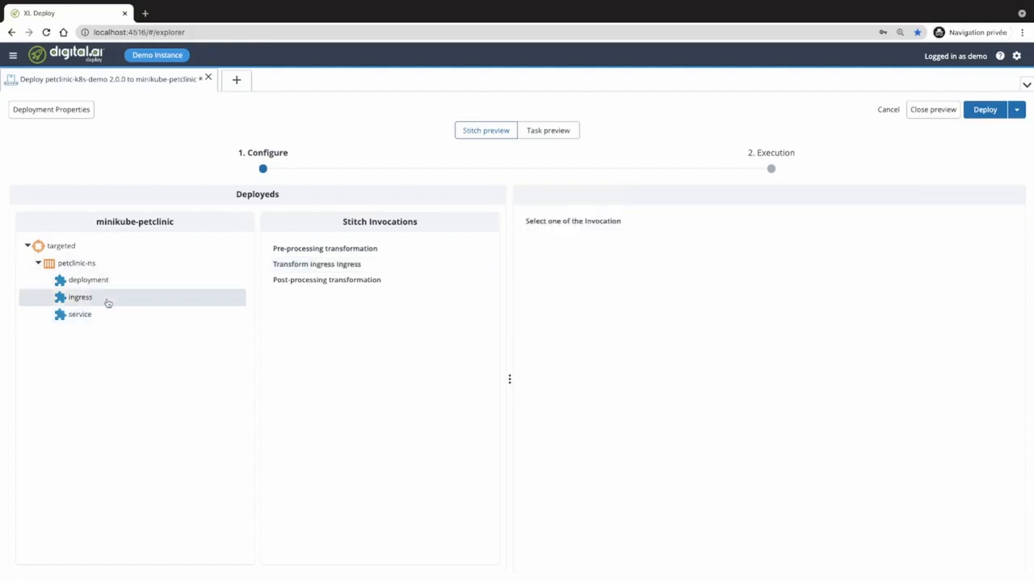
click(301, 268)
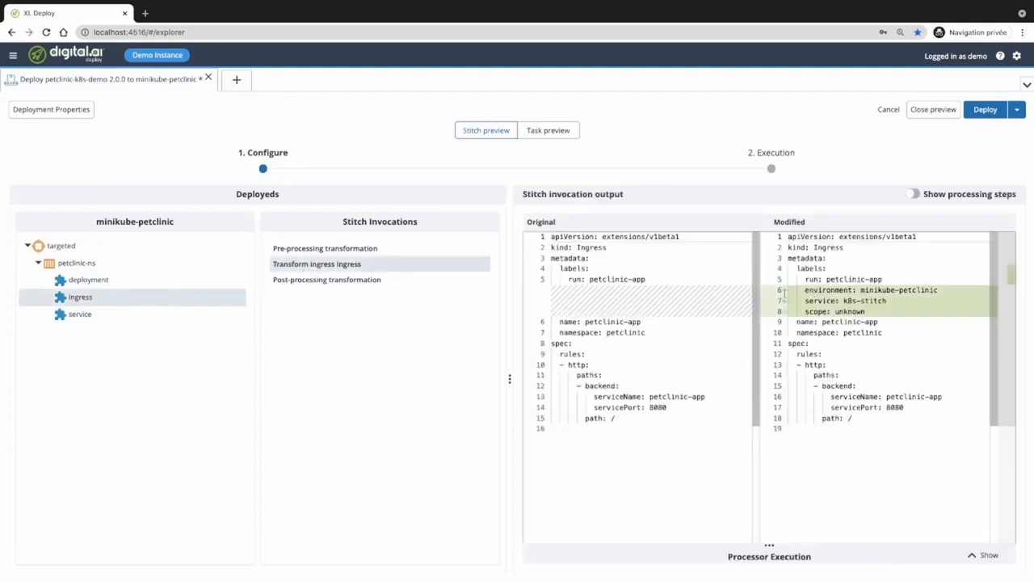
- Review the deployment's YAML diff with replicas raised from 2 to 3, then close the deployment
click(106, 283)
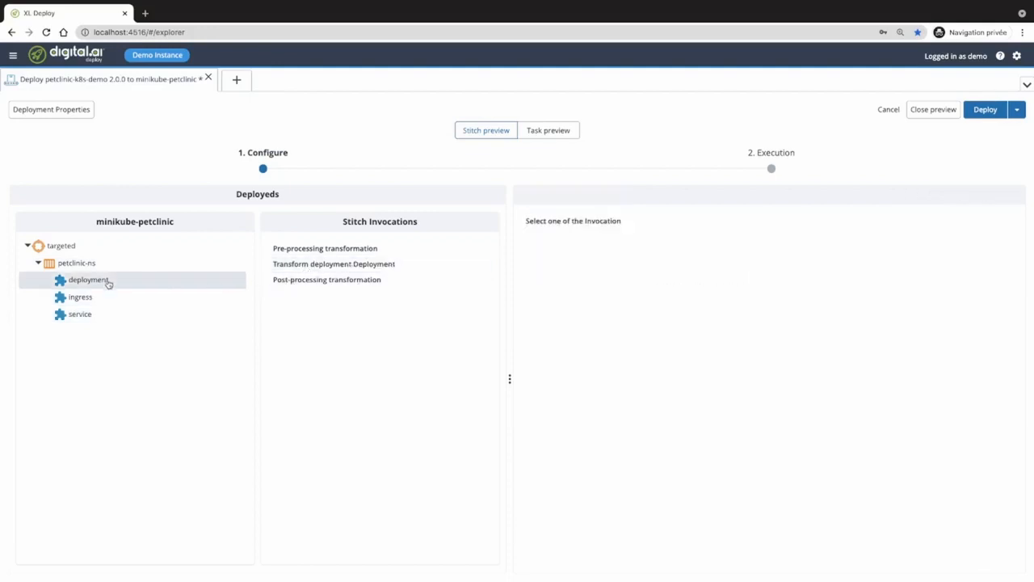
click(304, 267)
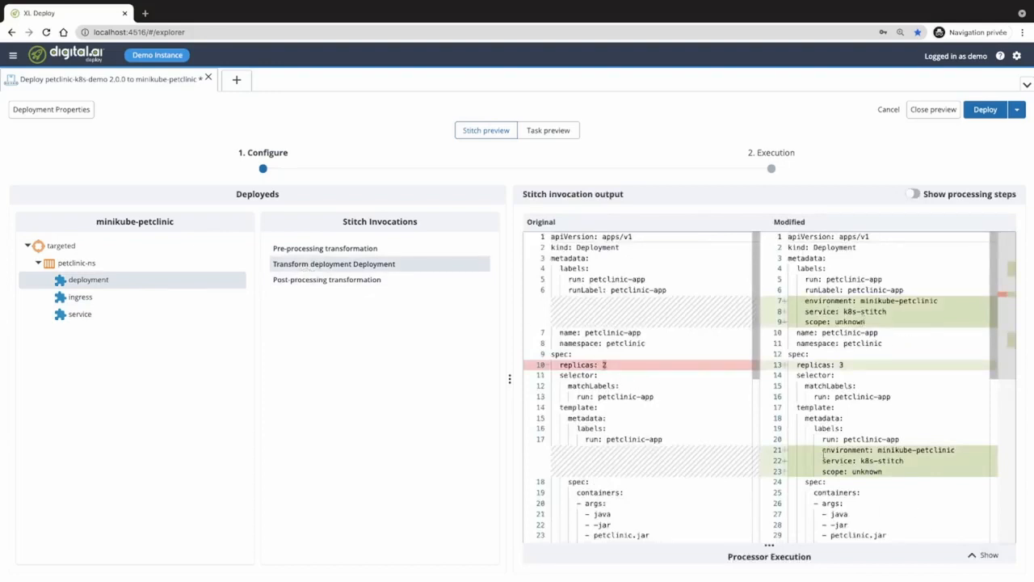
scroll(833, 458, down, 5)
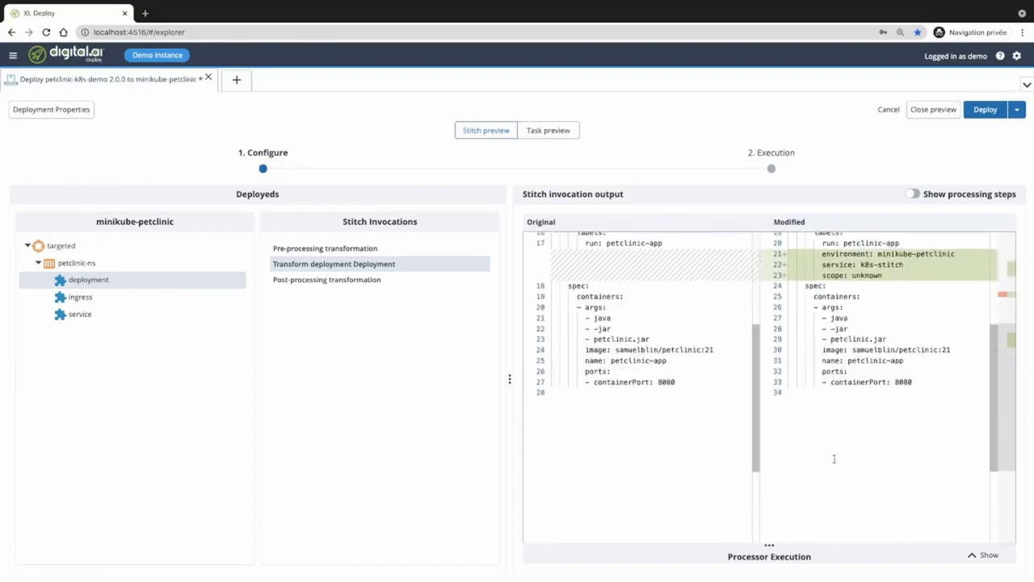
scroll(643, 389, up, 5)
scroll(643, 389, down, 1)
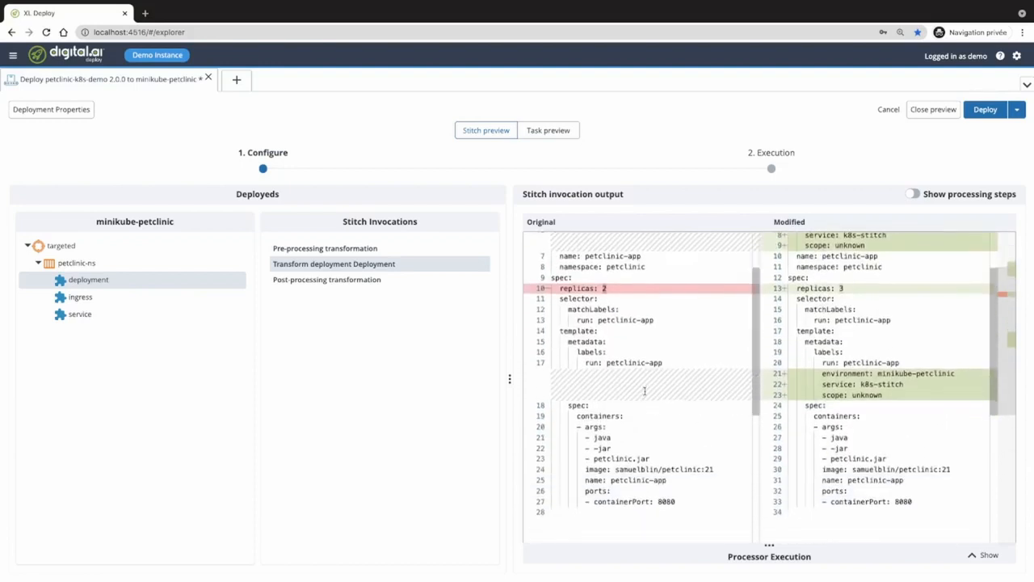
scroll(644, 391, up, 1)
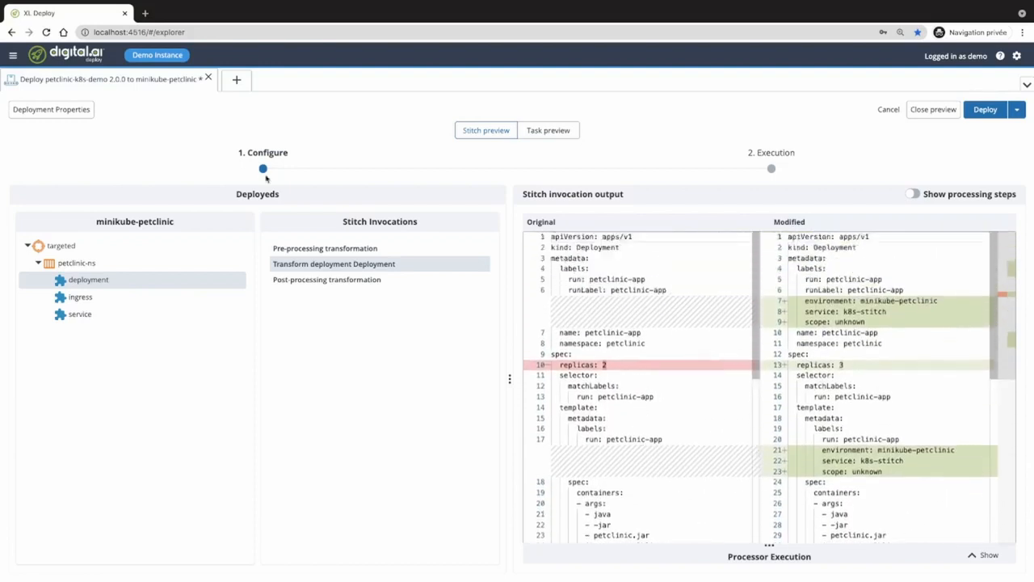
click(209, 79)
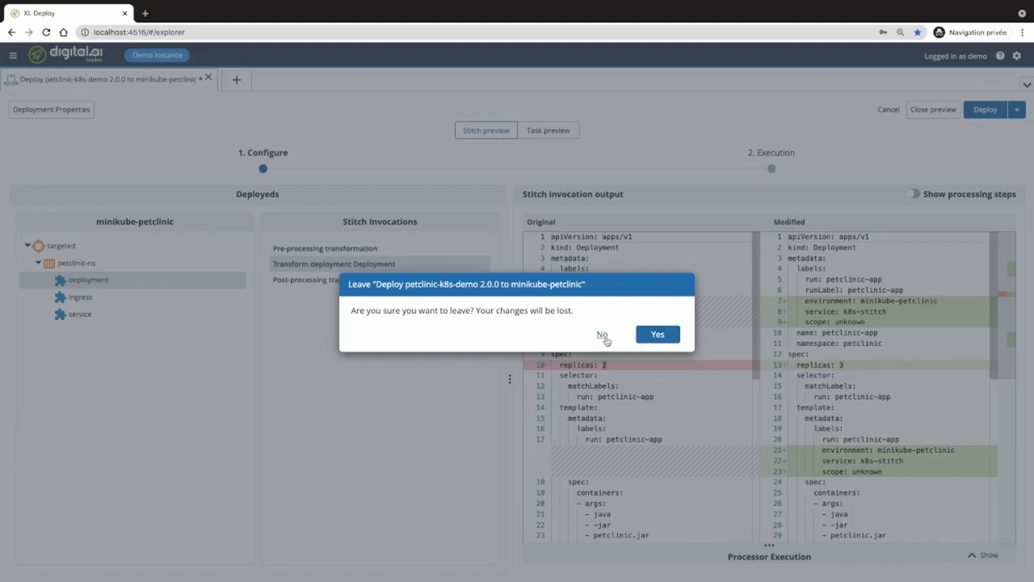
- Leave the unsaved deployment, collapse the k8sDemo folder and log out of Deploy
click(658, 335)
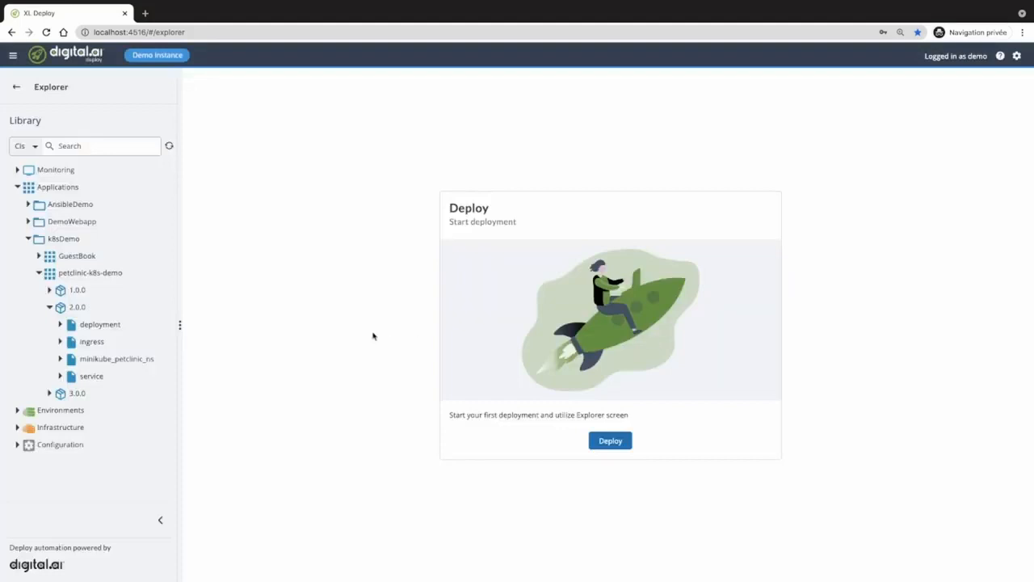
click(28, 242)
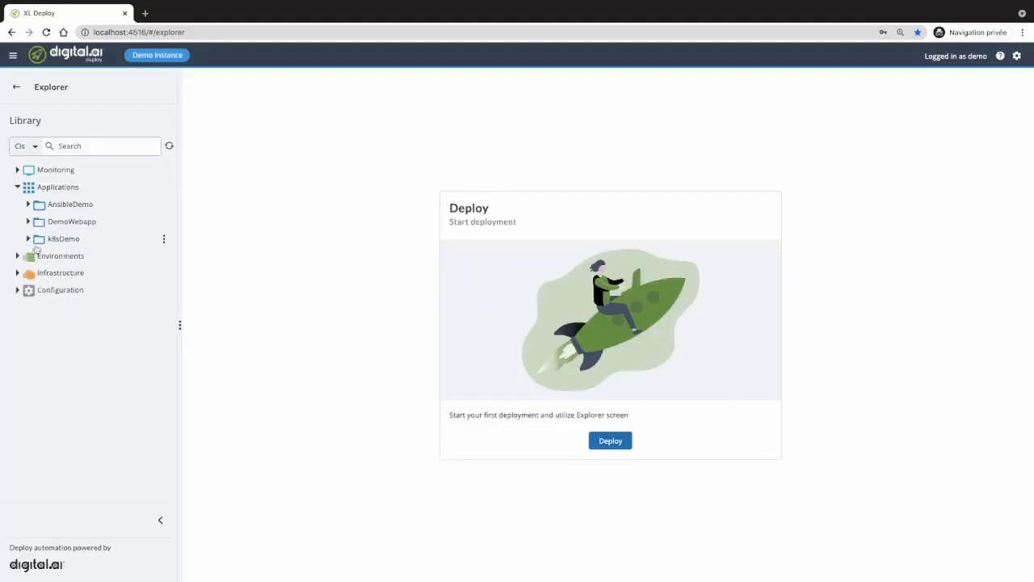
click(1019, 58)
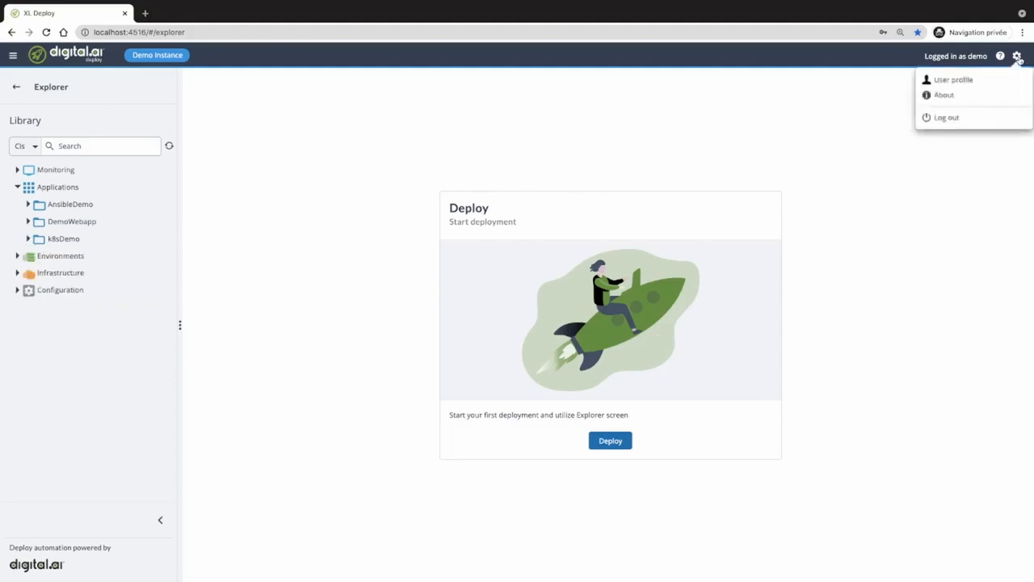
click(964, 116)
- Log in with the saved administrator account and show the main navigation menu
click(522, 223)
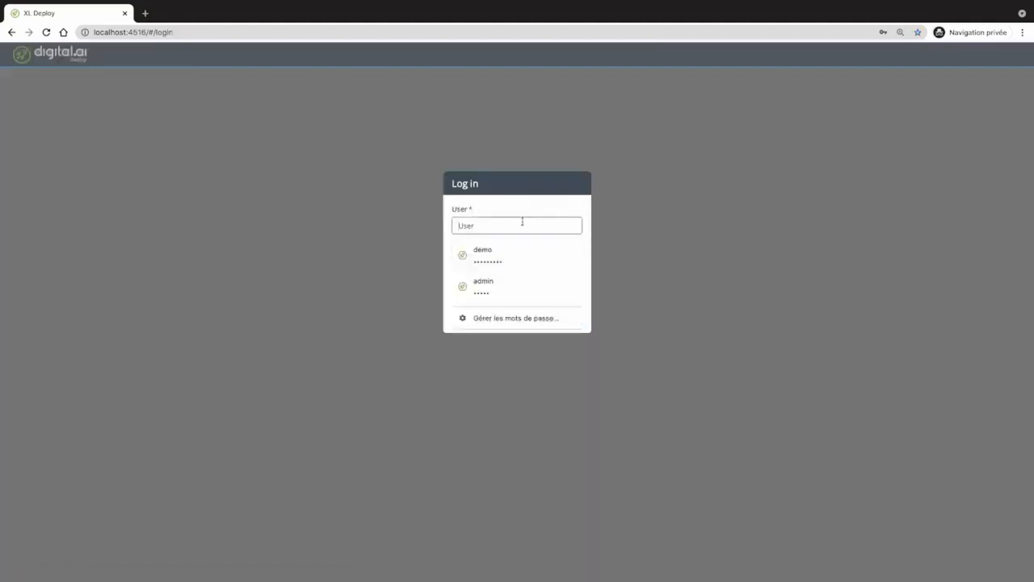
click(512, 284)
click(518, 316)
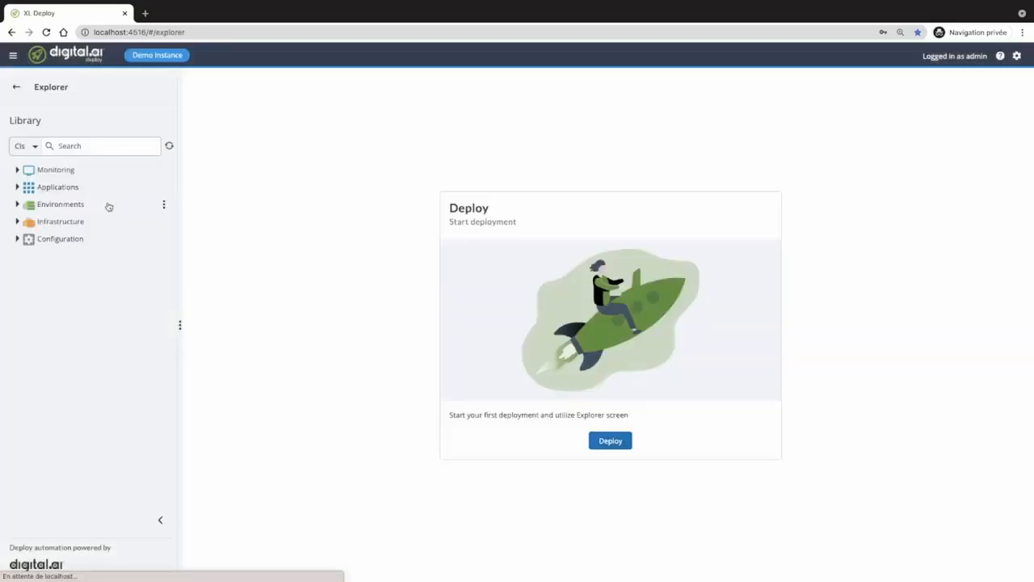
click(17, 88)
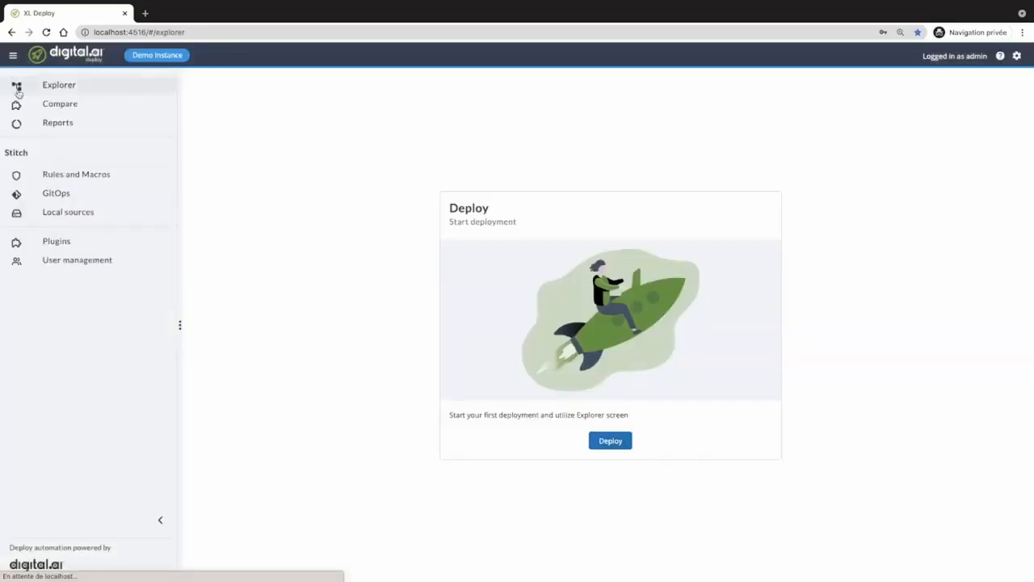
- Open GitOps and check the configured Git sources before returning to Branches
click(59, 195)
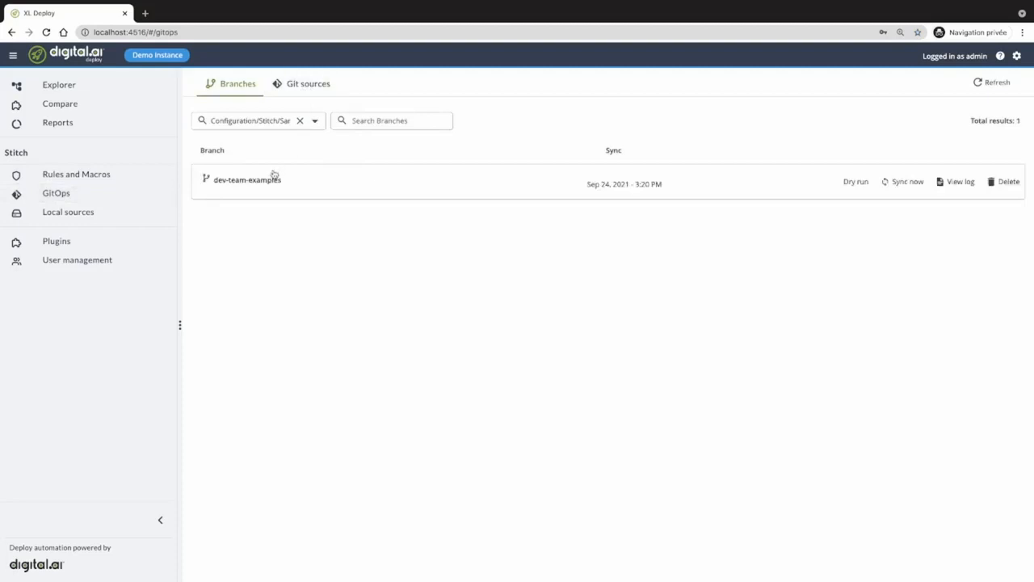
click(306, 86)
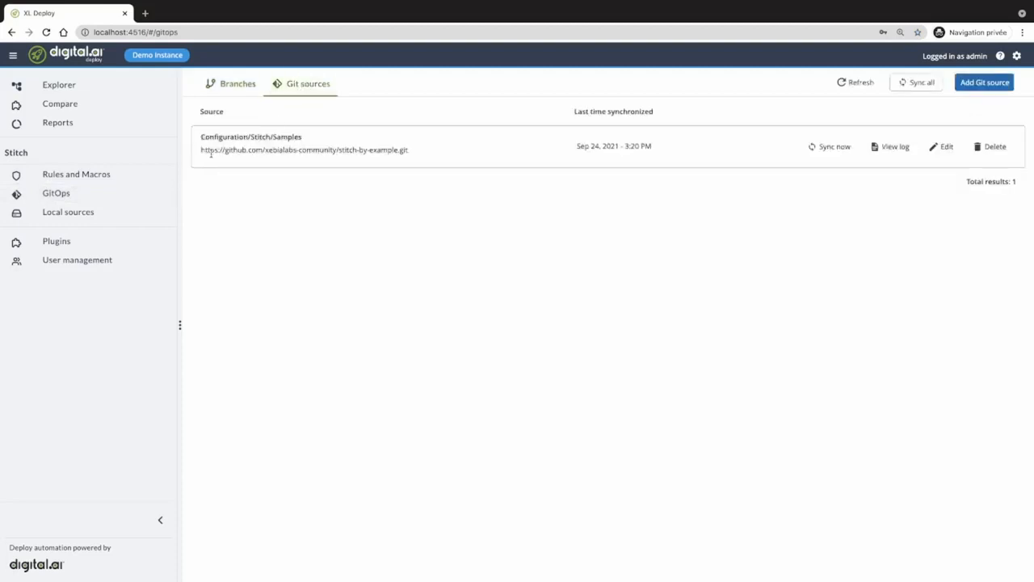
click(234, 88)
- Show the k8s-namespace rules of the Samples source's dev-team-examples branch
click(315, 123)
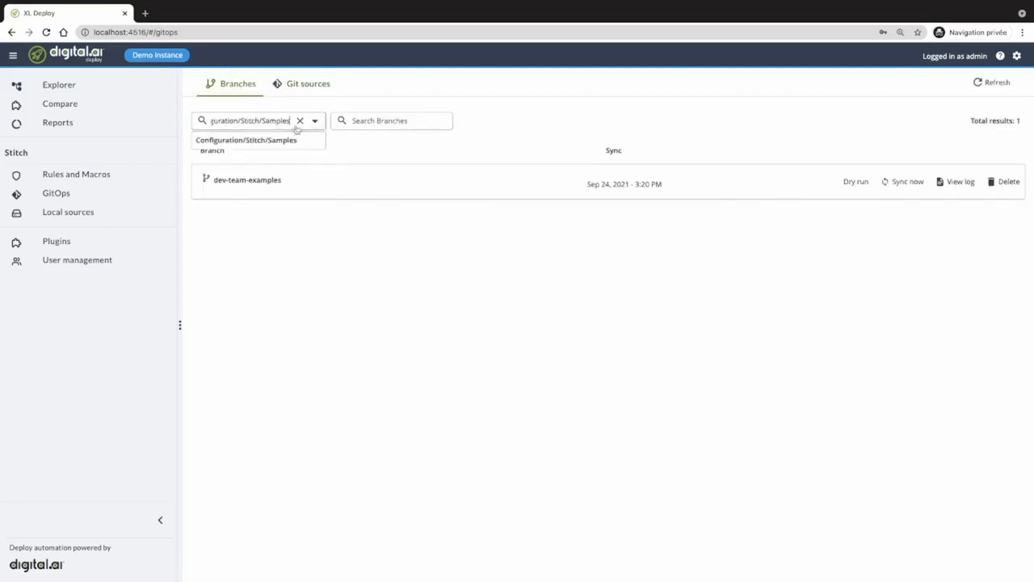
click(289, 141)
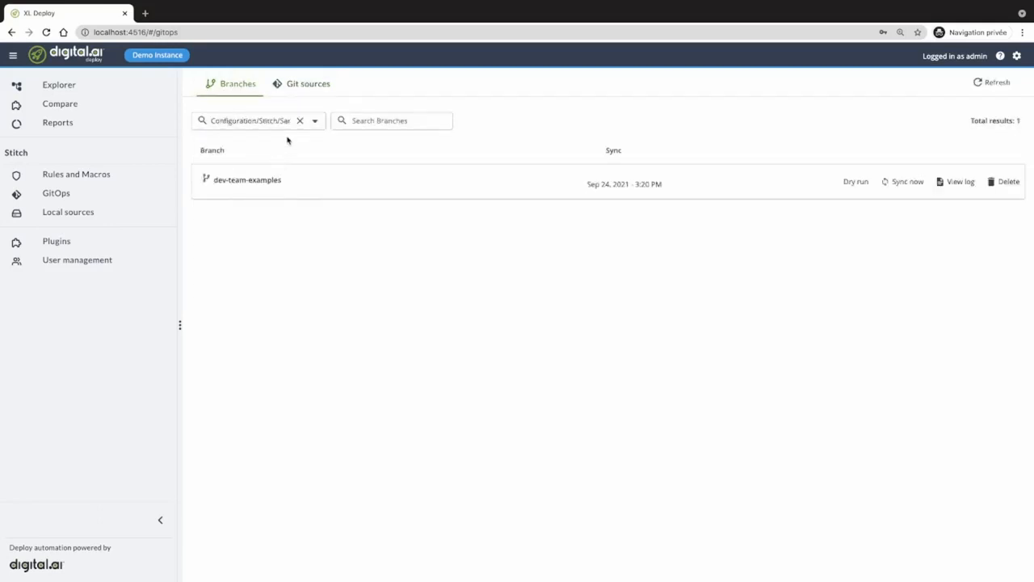
click(282, 181)
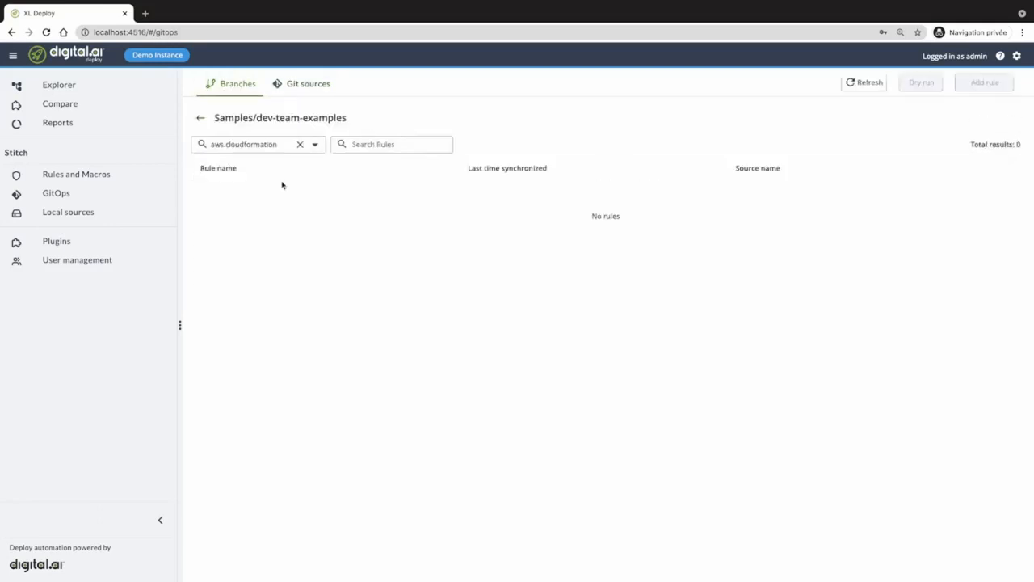
click(314, 145)
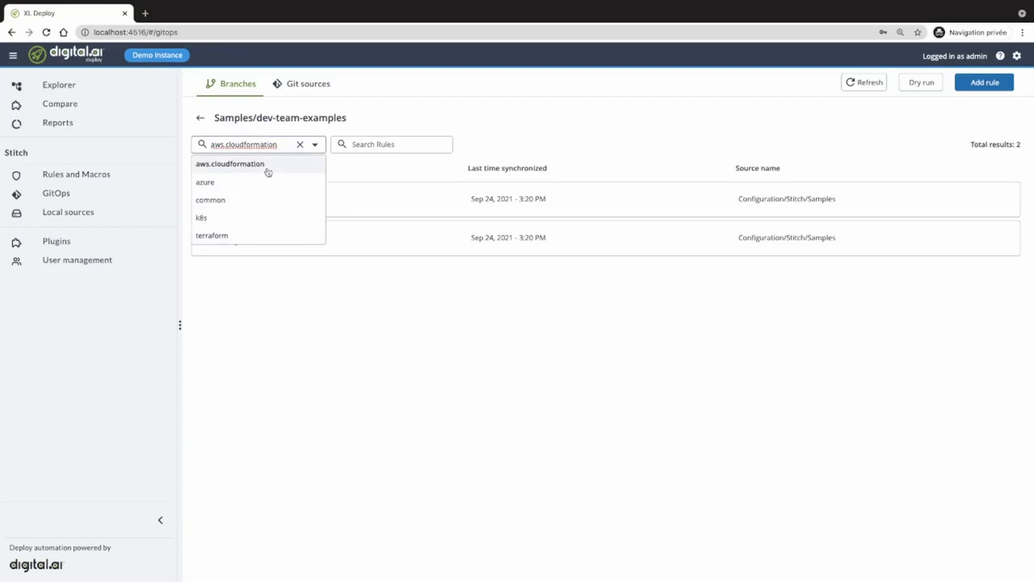
click(234, 219)
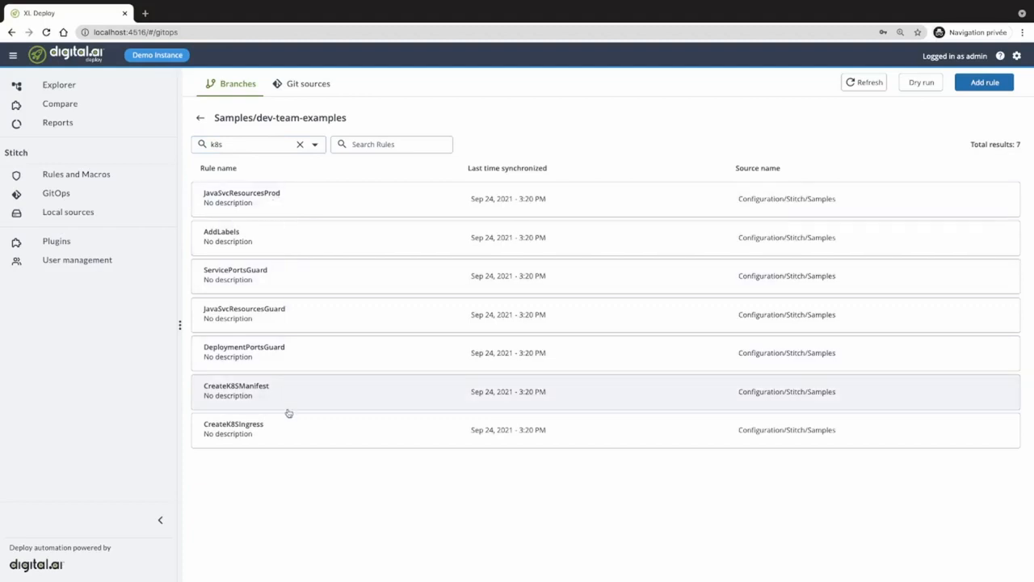
click(223, 241)
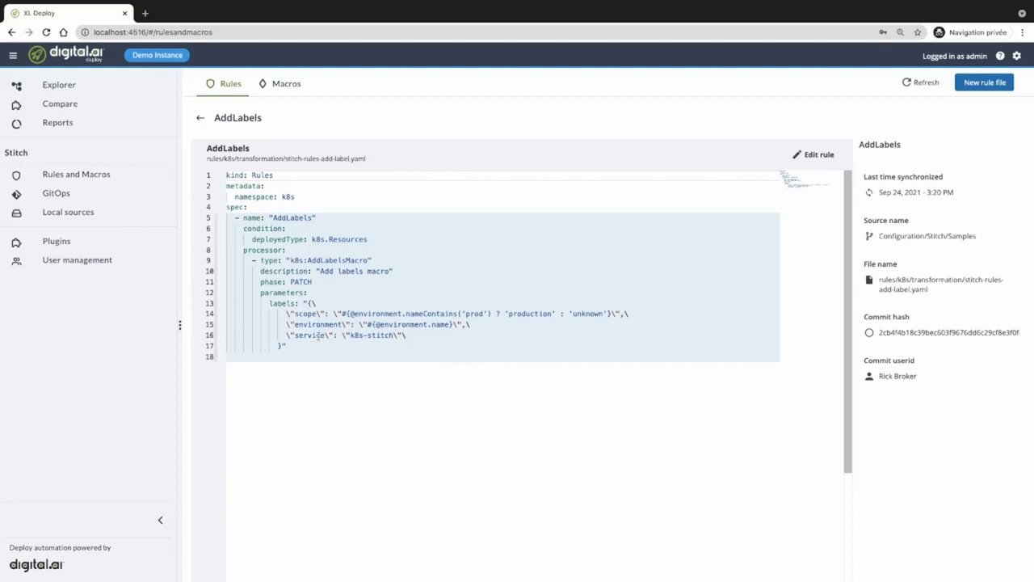
drag(295, 313, 451, 324)
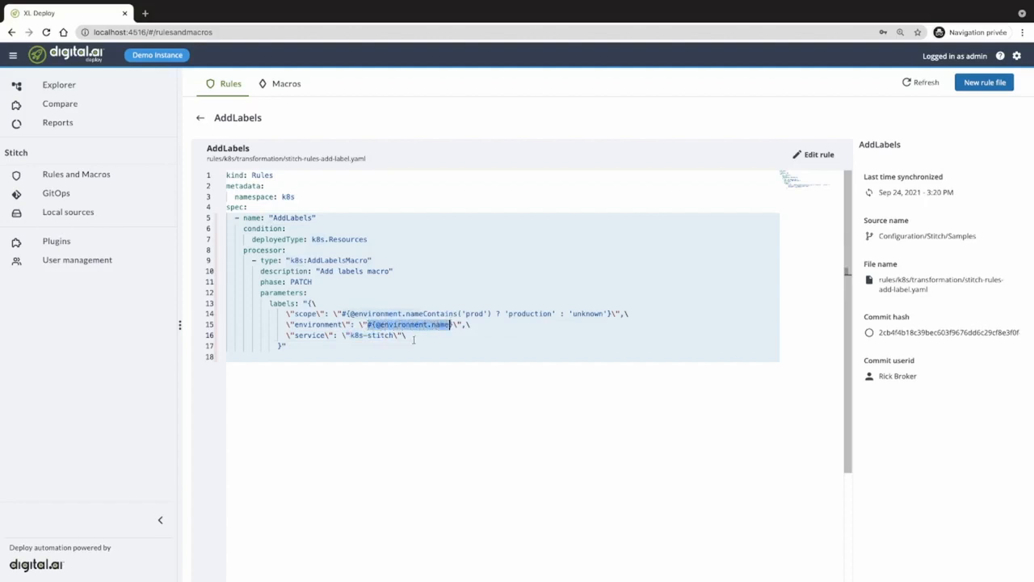
click(396, 314)
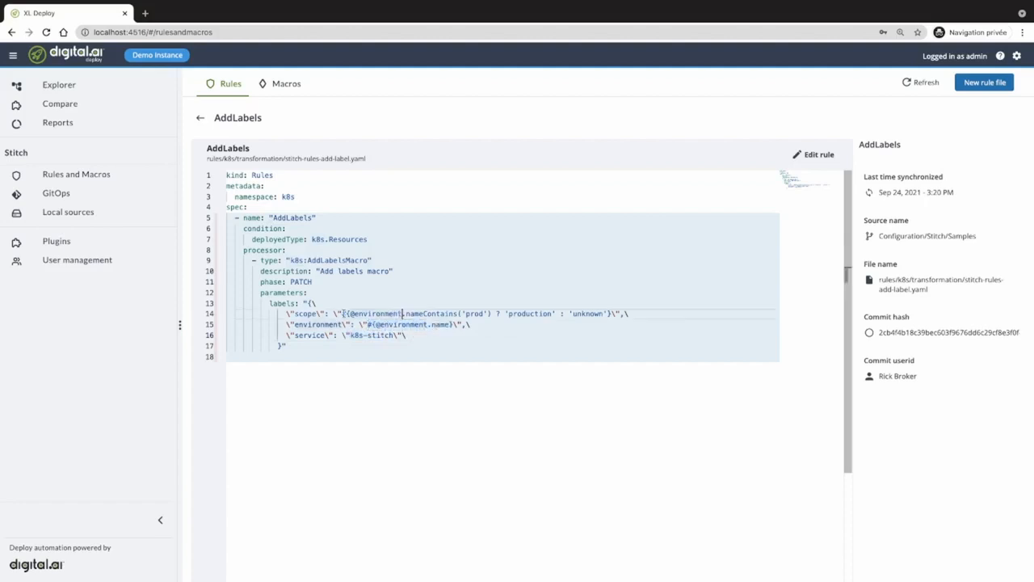
drag(349, 314, 489, 314)
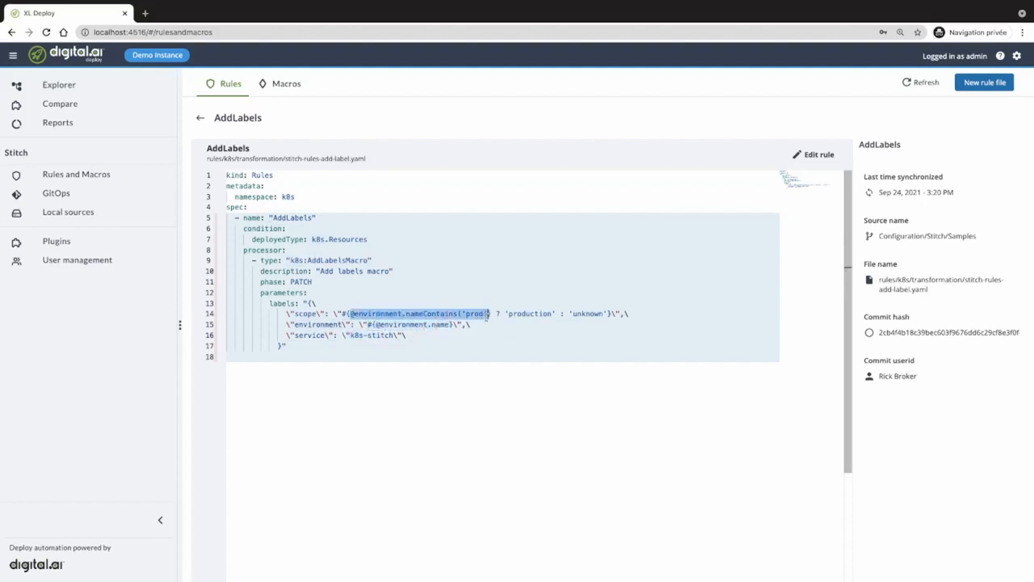
double_click(520, 313)
double_click(589, 313)
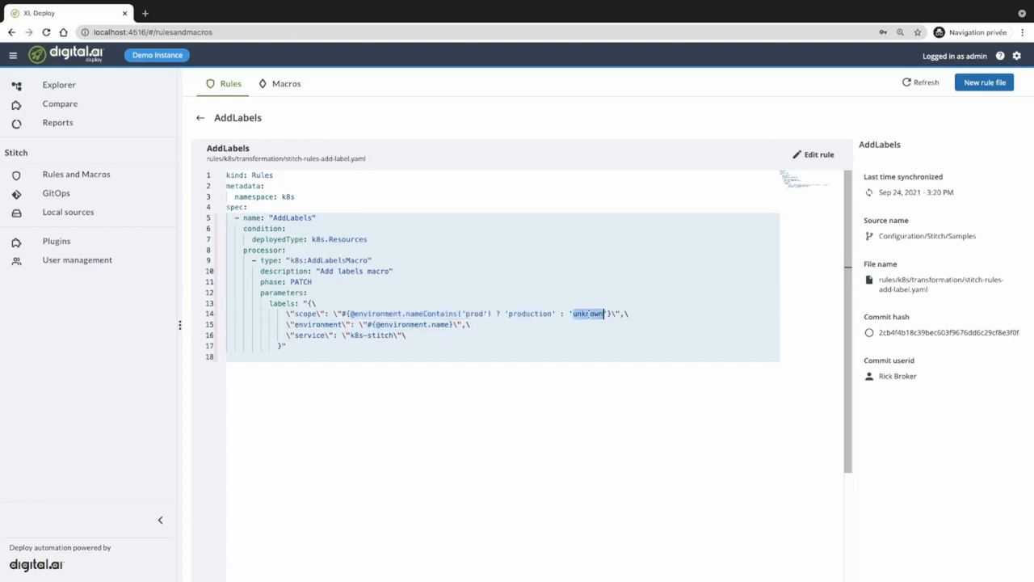
click(200, 118)
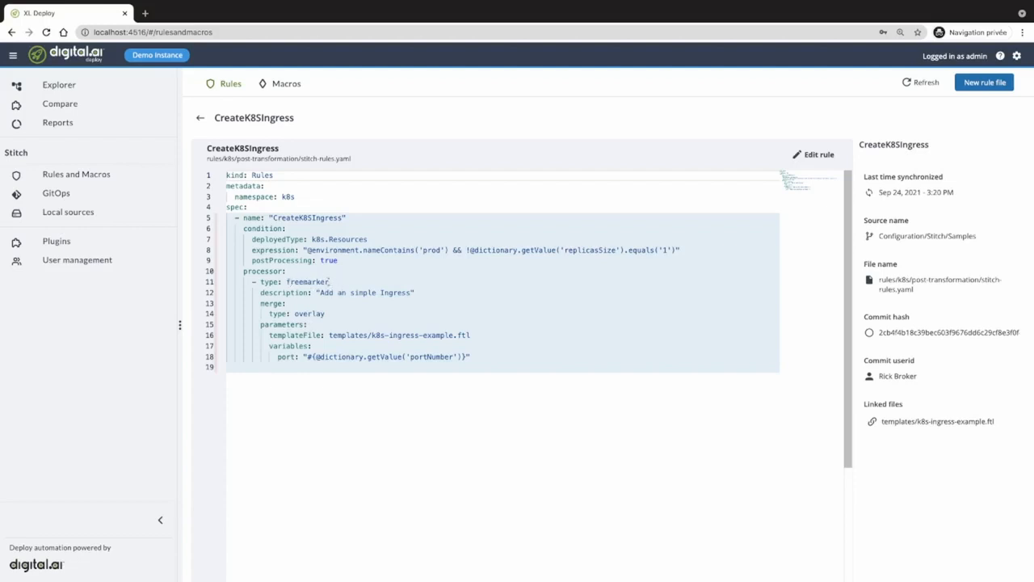
click(200, 117)
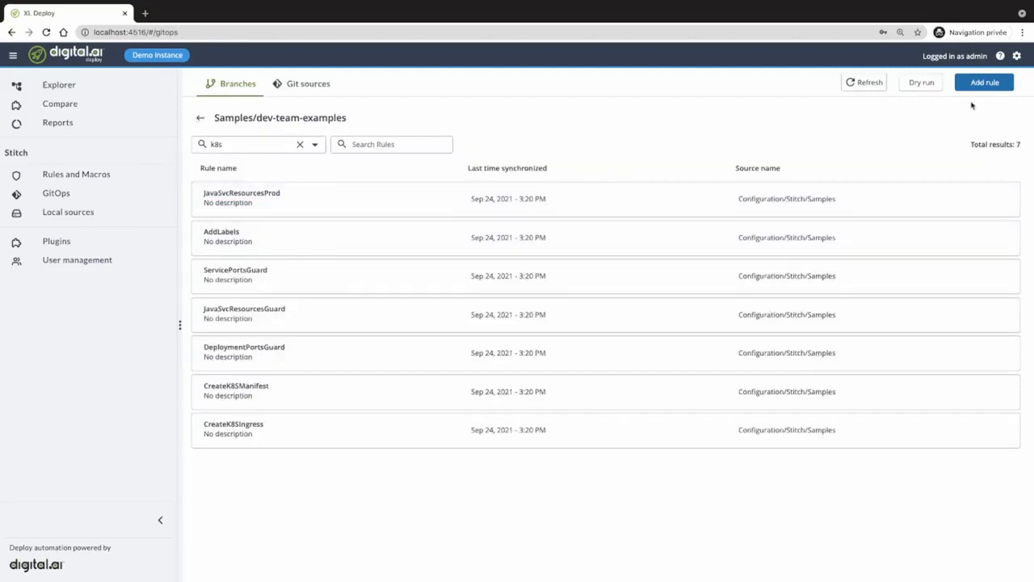
- Open the dry-run setup and place DemoWebApp 4.28.0 as the package
click(919, 88)
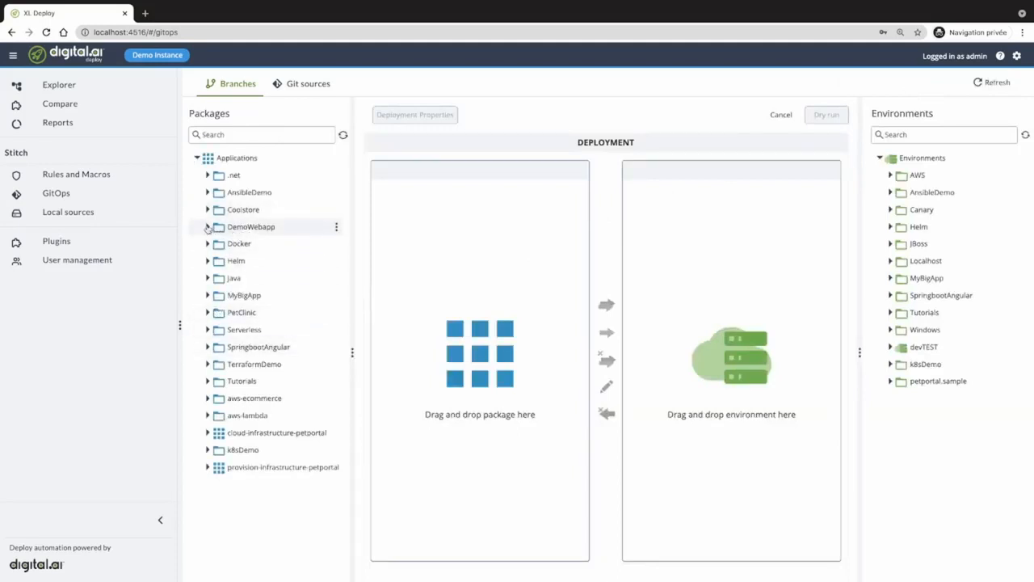
click(208, 227)
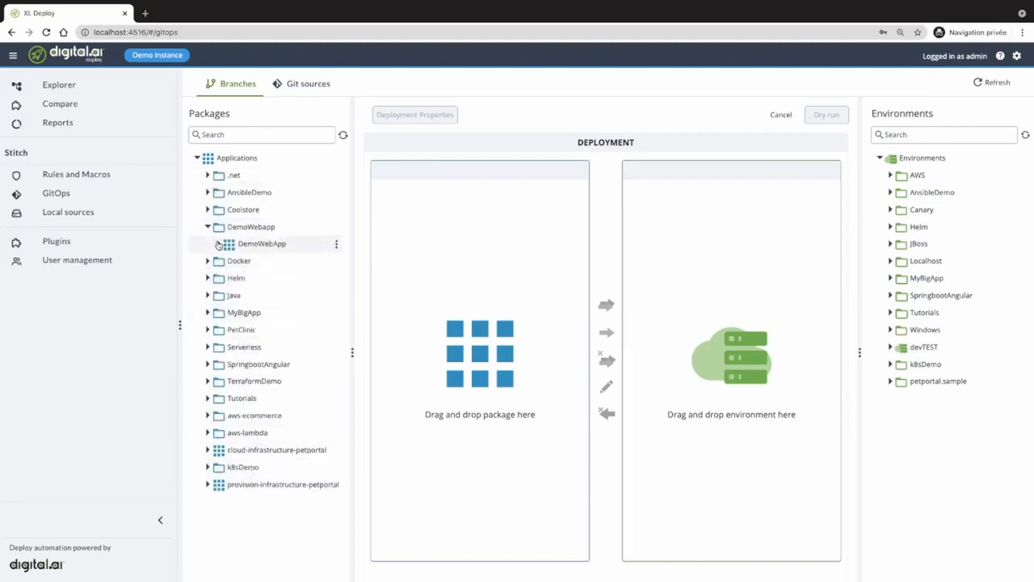
click(218, 244)
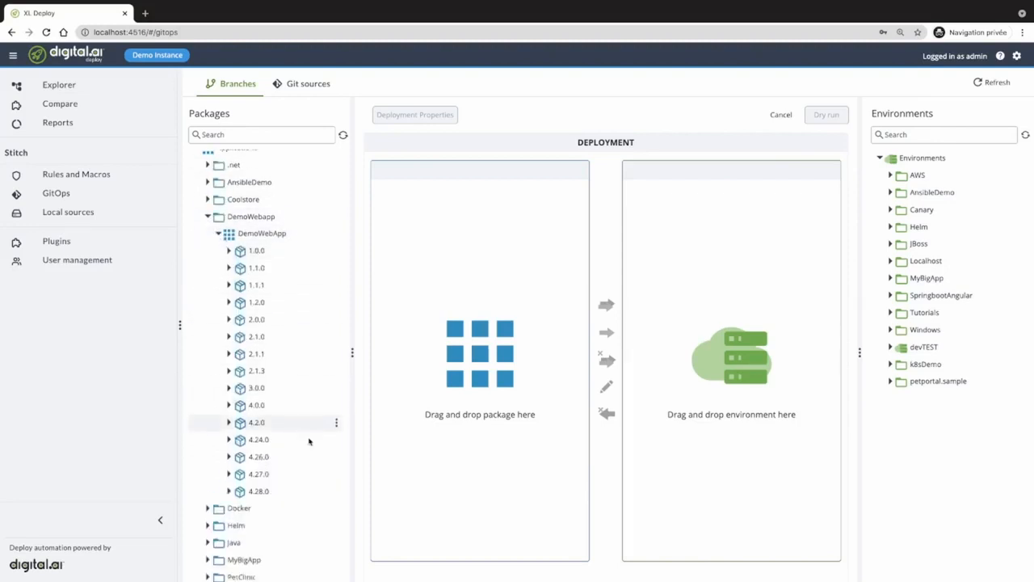
scroll(309, 441, down, 1)
drag(475, 339, 475, 339)
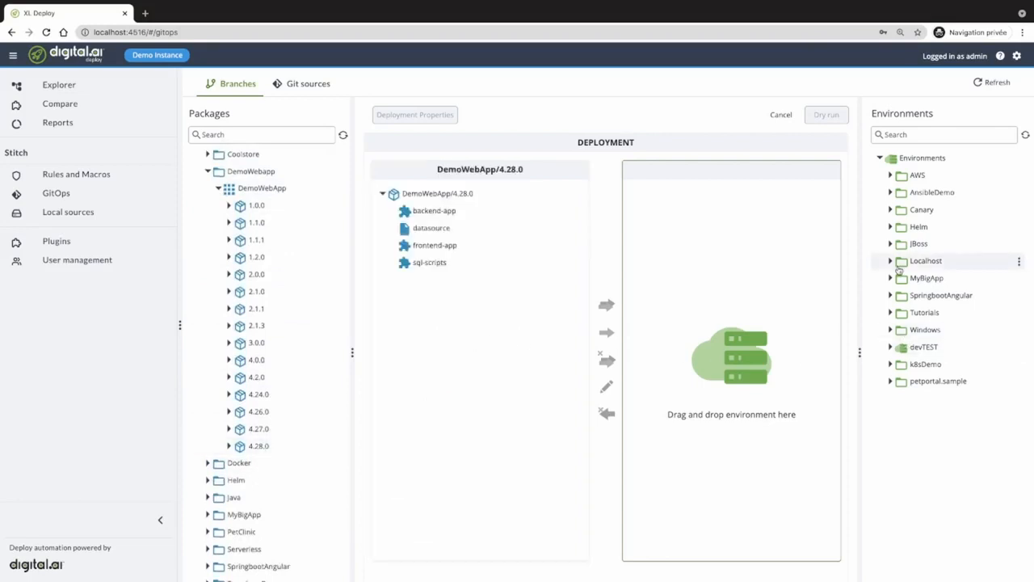
- Swap in petclinic-k8s-demo 2.0.0, target minikube-petclinic, and run the Stitch dry run
click(208, 172)
click(242, 451)
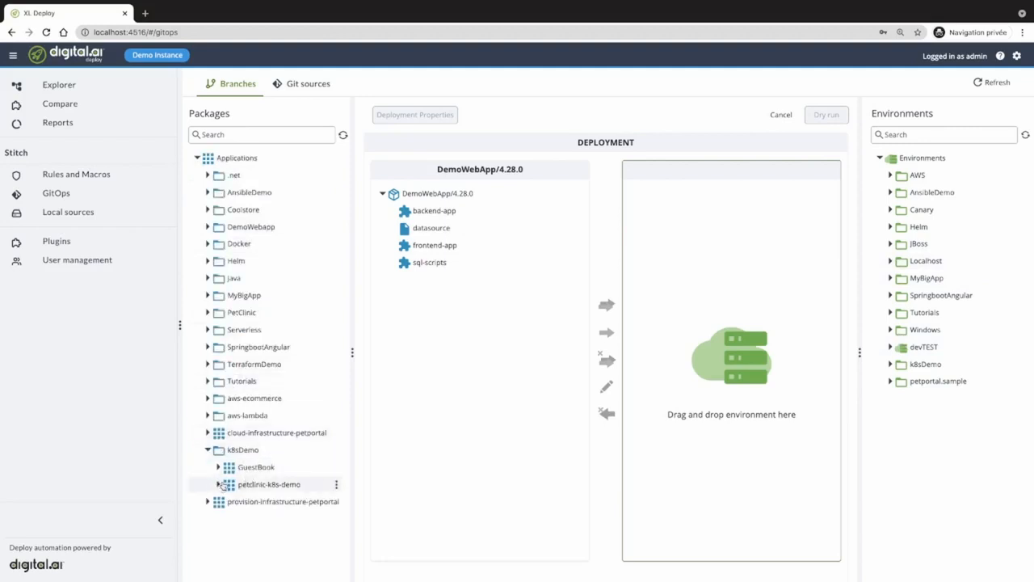
click(218, 484)
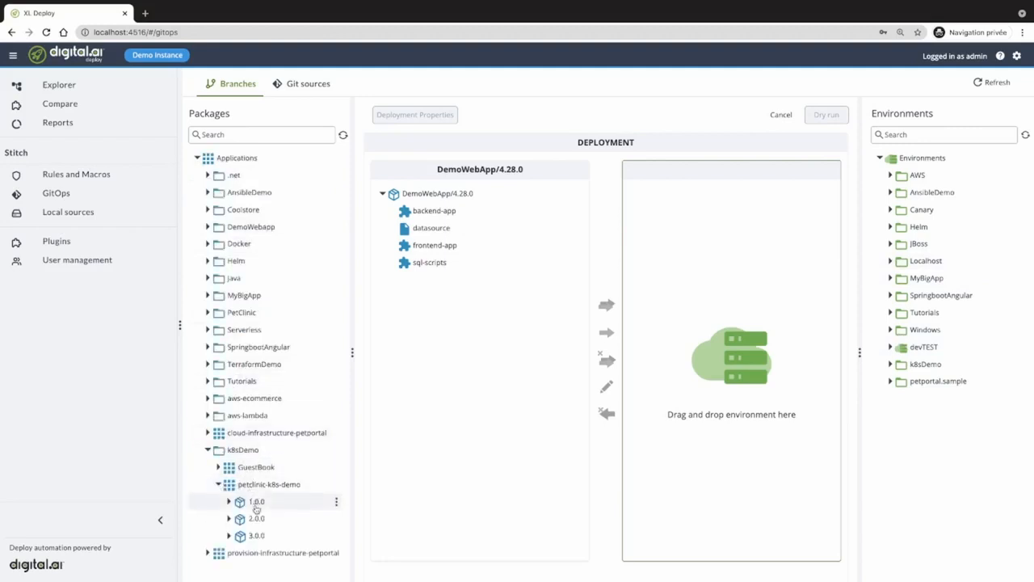
drag(256, 517, 471, 351)
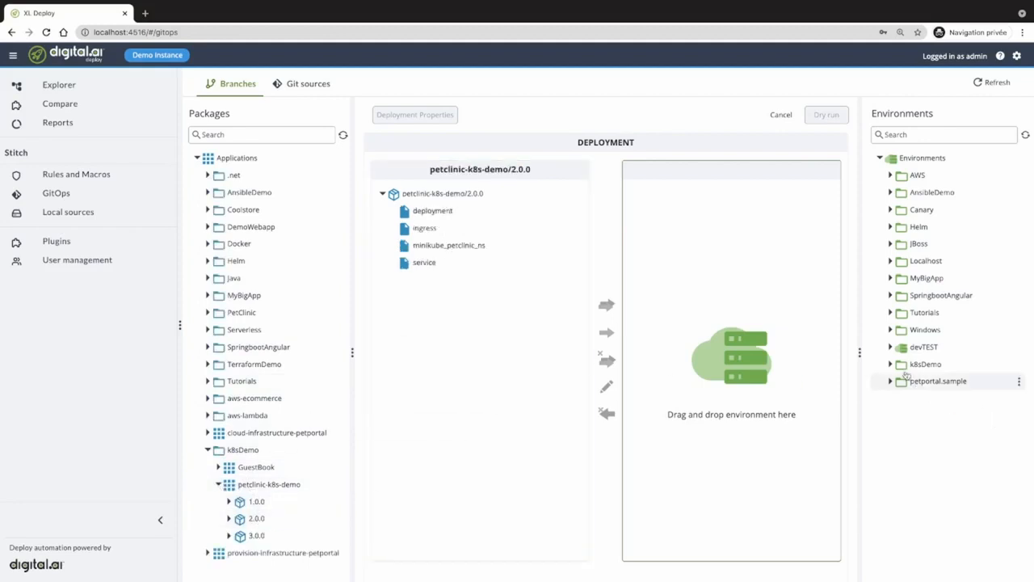
click(891, 364)
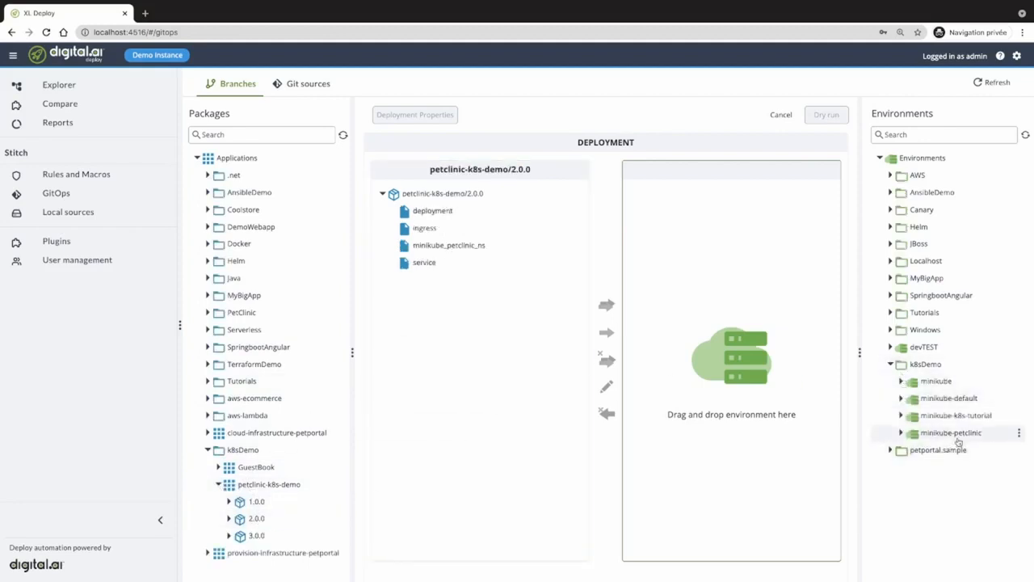
drag(958, 441, 756, 368)
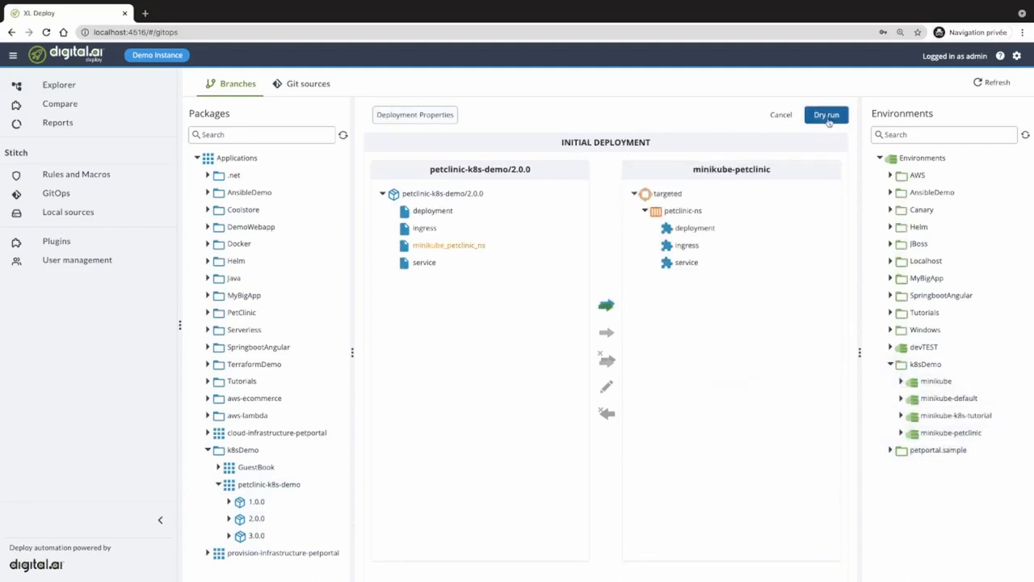
click(827, 115)
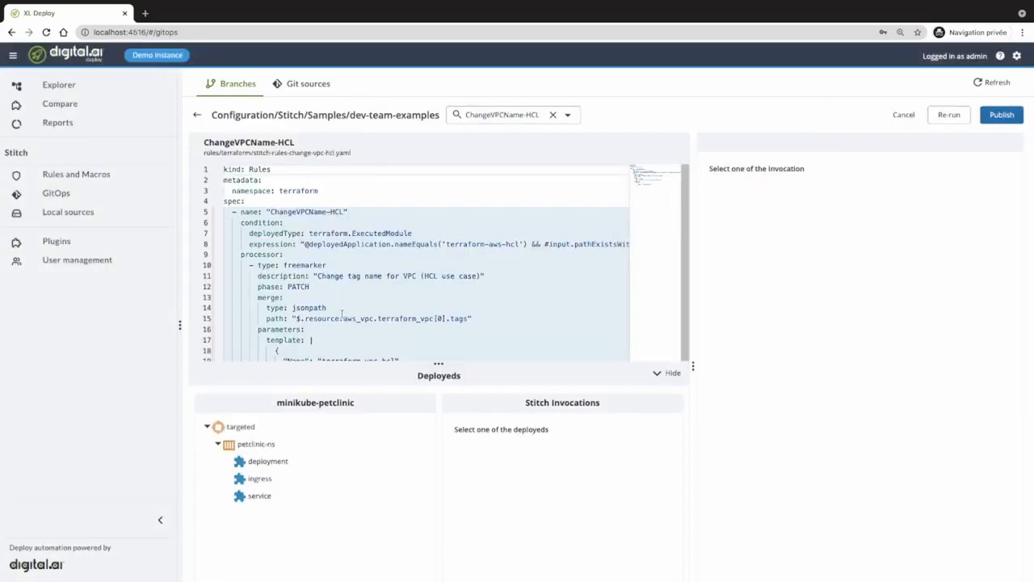
- View the ingress Stitch transform diff adding scope, environment and service labels, then return to Explorer
click(259, 479)
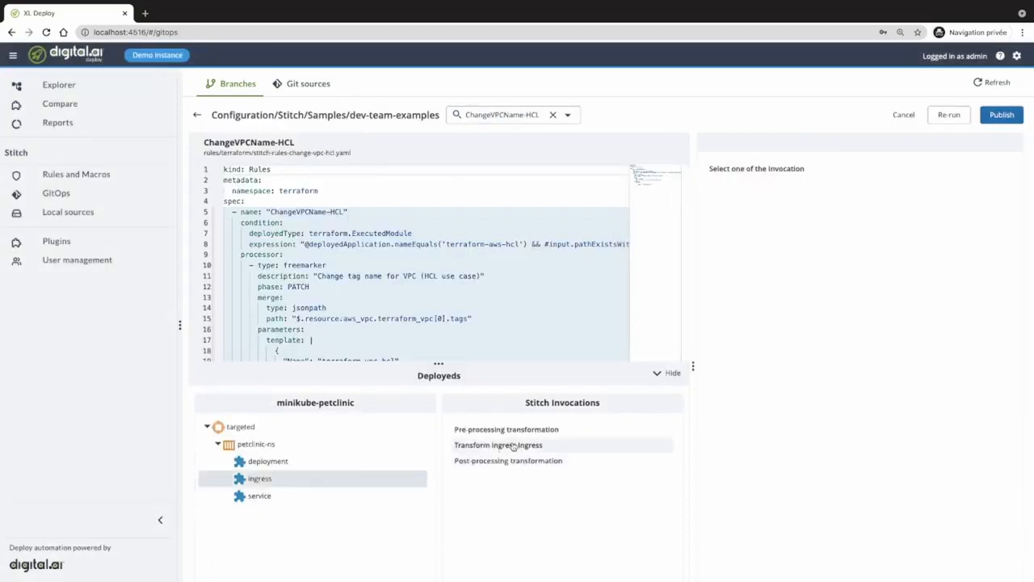
click(513, 447)
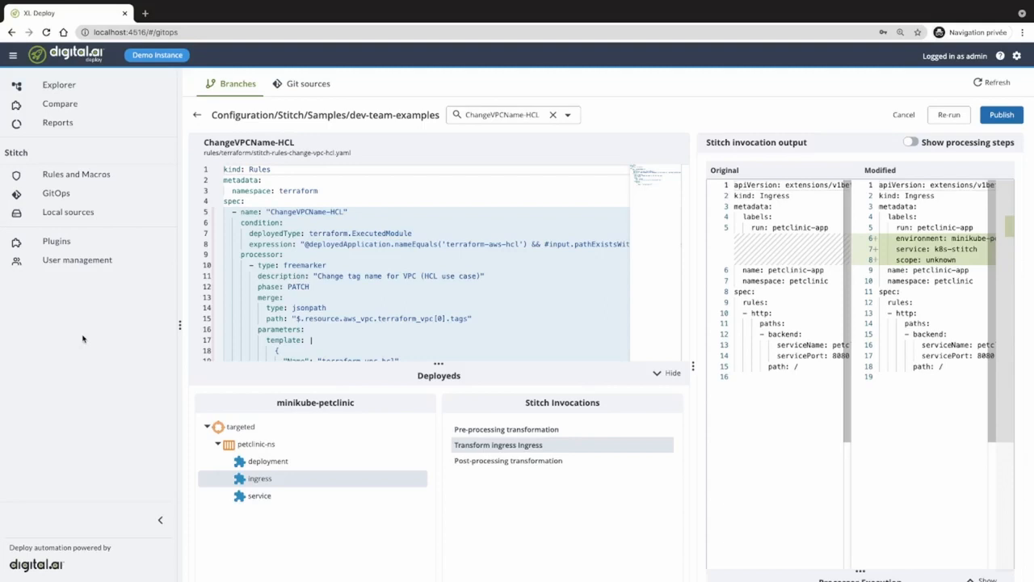
click(63, 87)
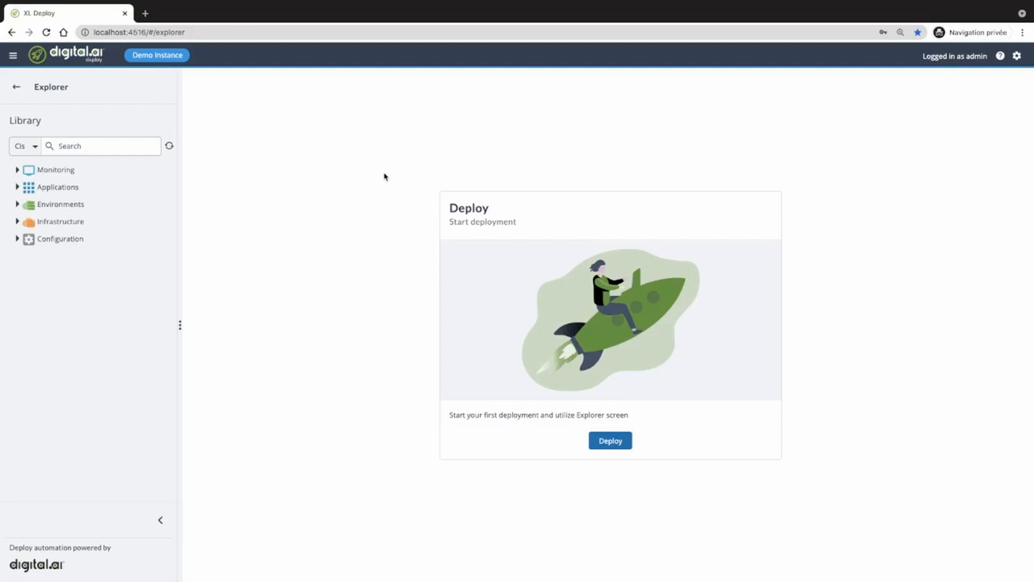
- Start a new deployment with MyBigApp 4.0.0 as the package
click(17, 188)
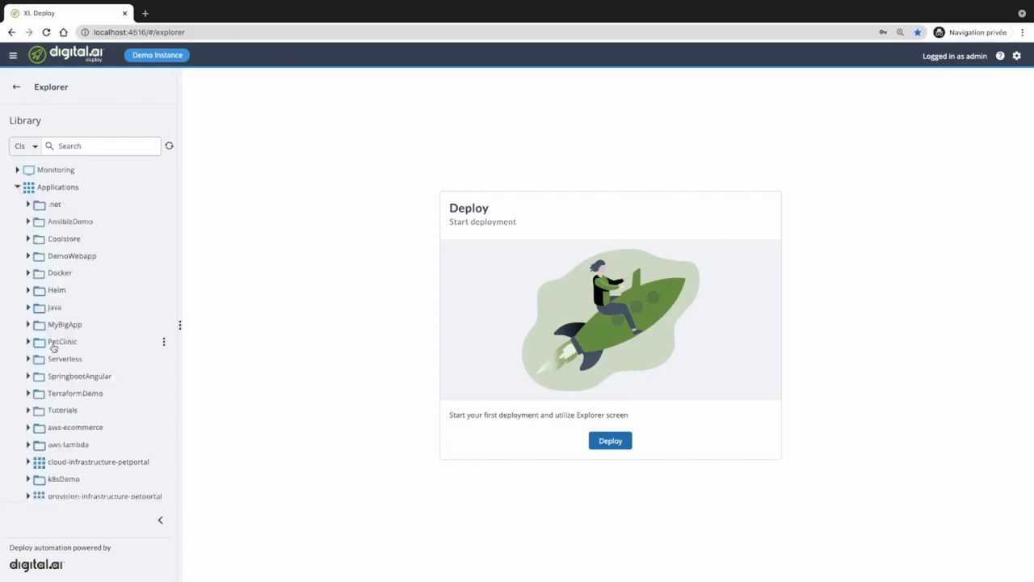
click(28, 325)
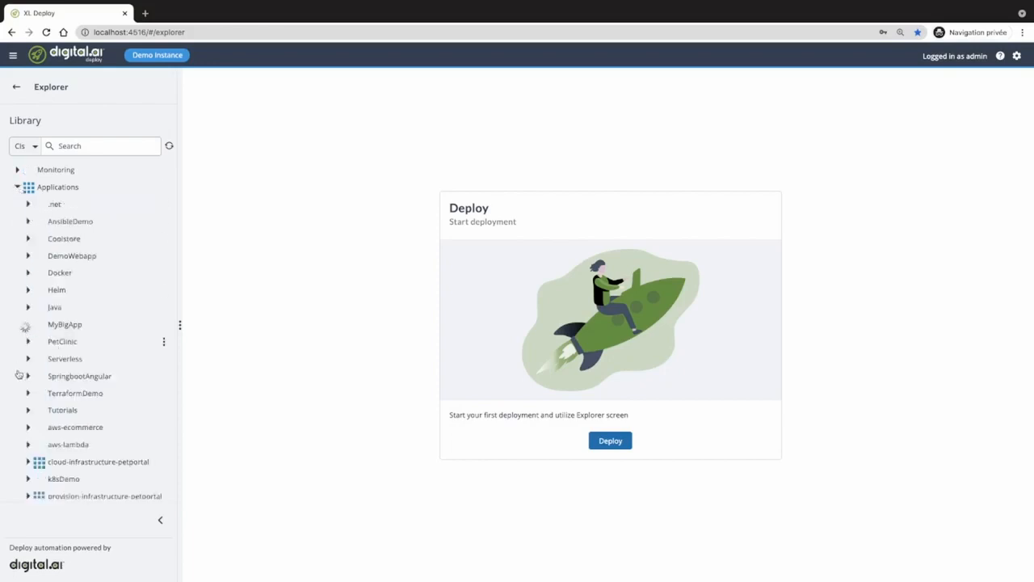
click(613, 442)
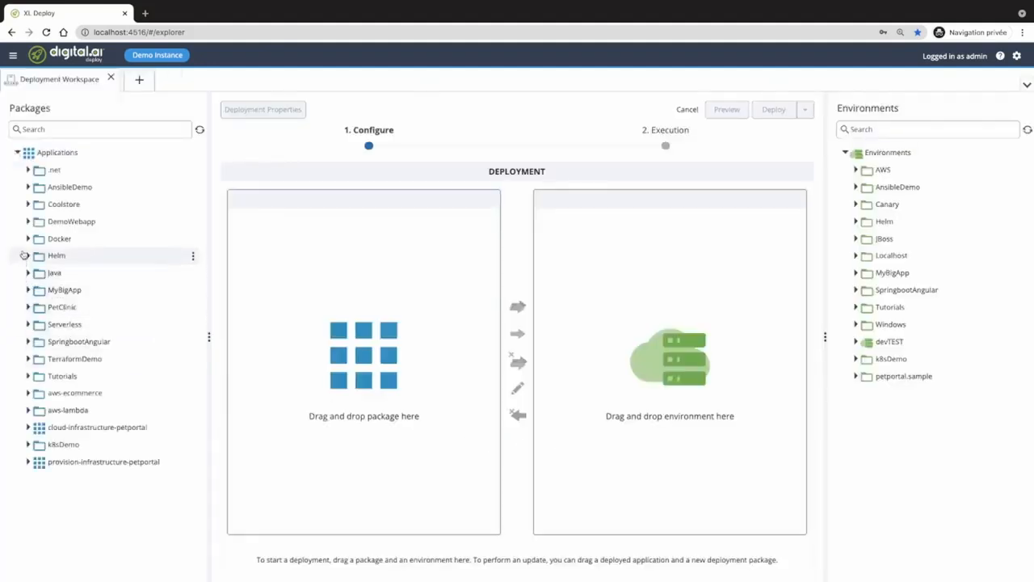
click(28, 290)
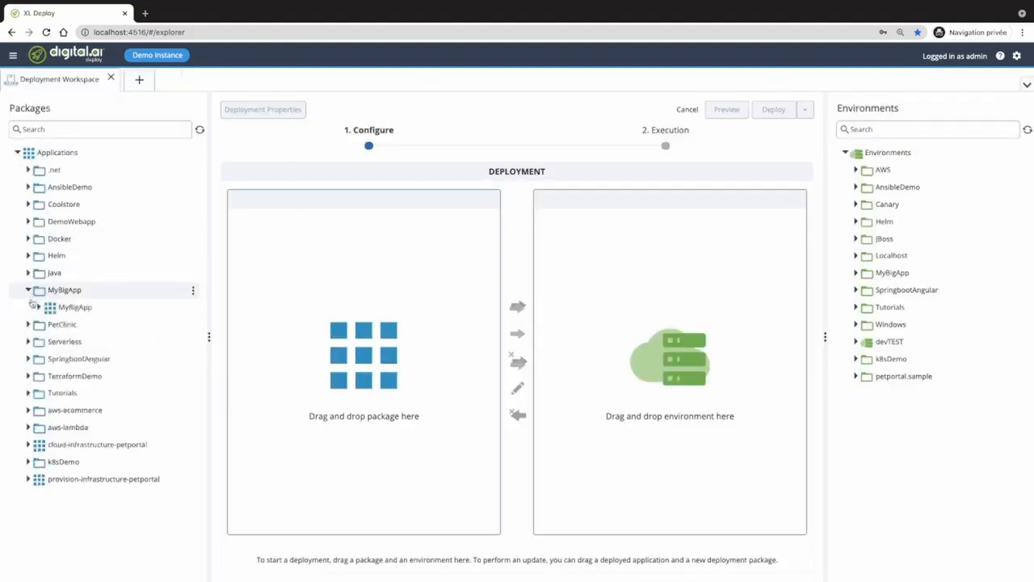
click(38, 308)
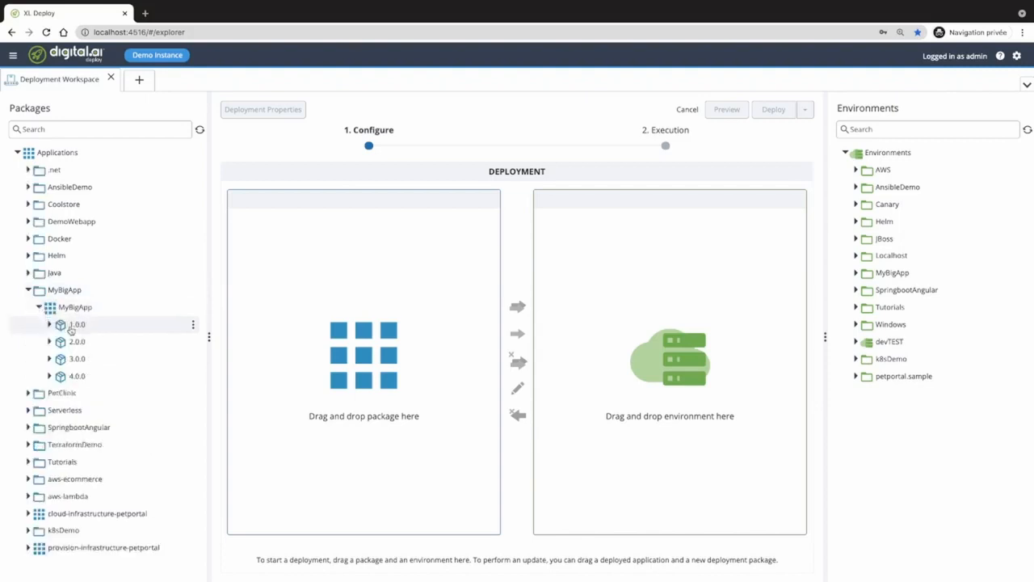
drag(78, 376, 358, 363)
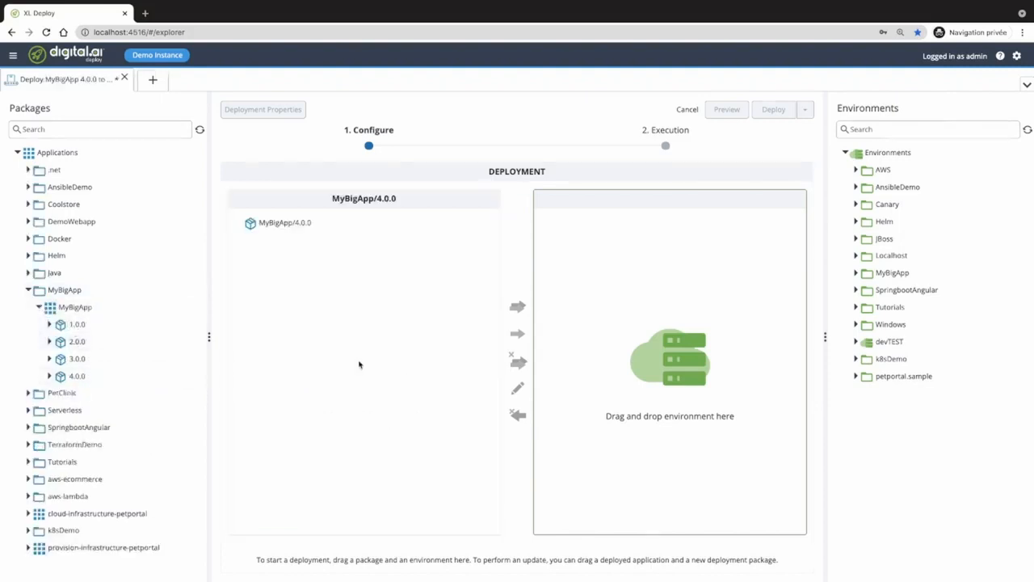
- Target the MyBigApp environment and generate the deployment plan preview
click(856, 273)
drag(901, 292, 704, 312)
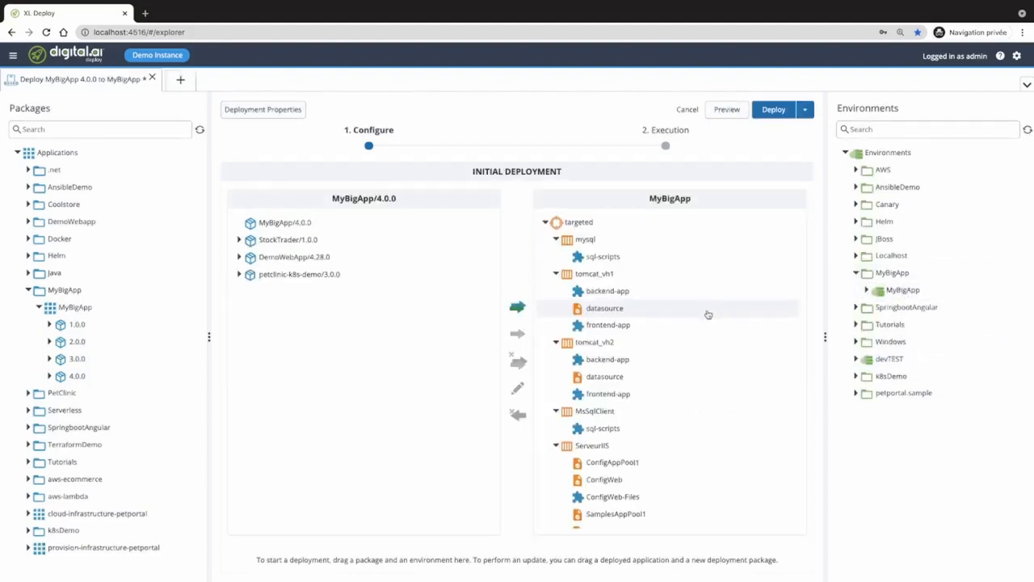
scroll(708, 312, down, 3)
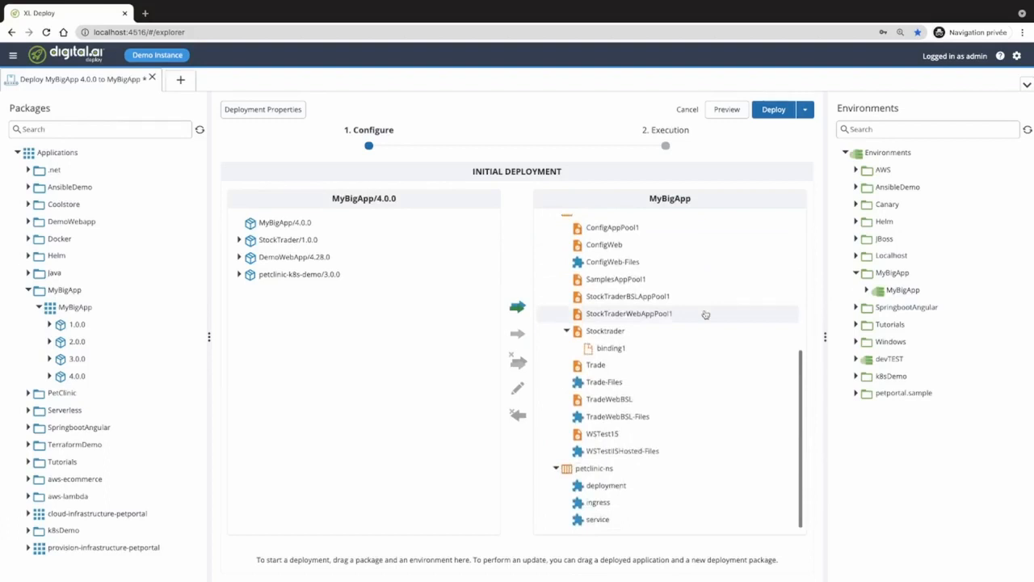
scroll(705, 314, up, 5)
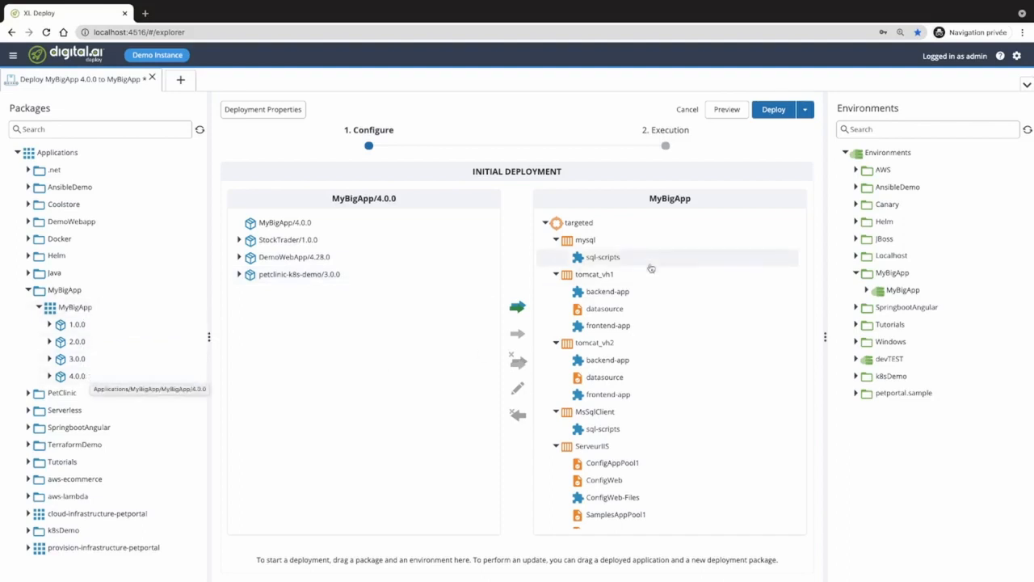
click(727, 110)
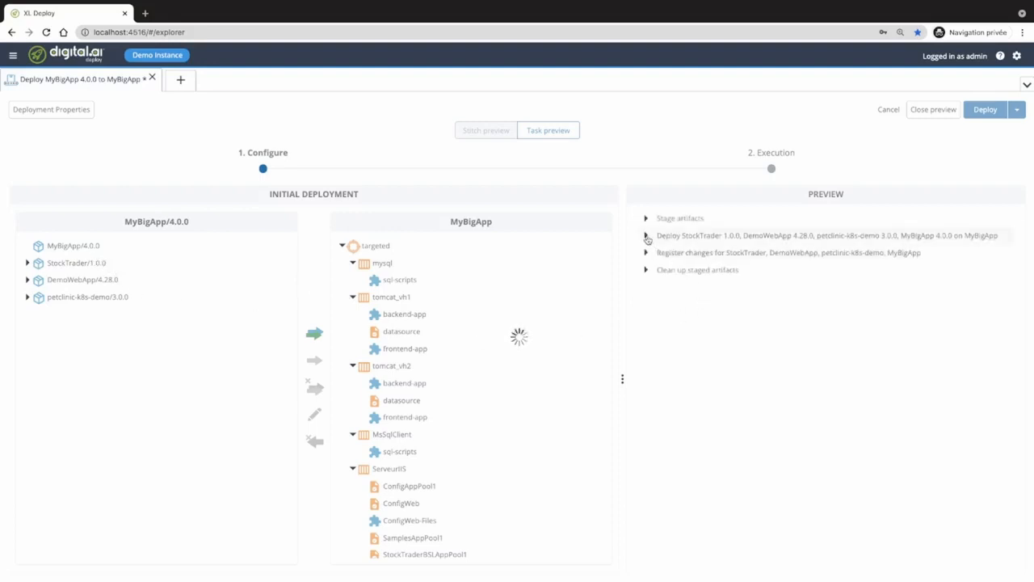
- Expand the deploy step's phases: tomcat_vh2, tomcat_vh1, petclinic-ns, ServeurIIS and both sql-scripts
click(646, 236)
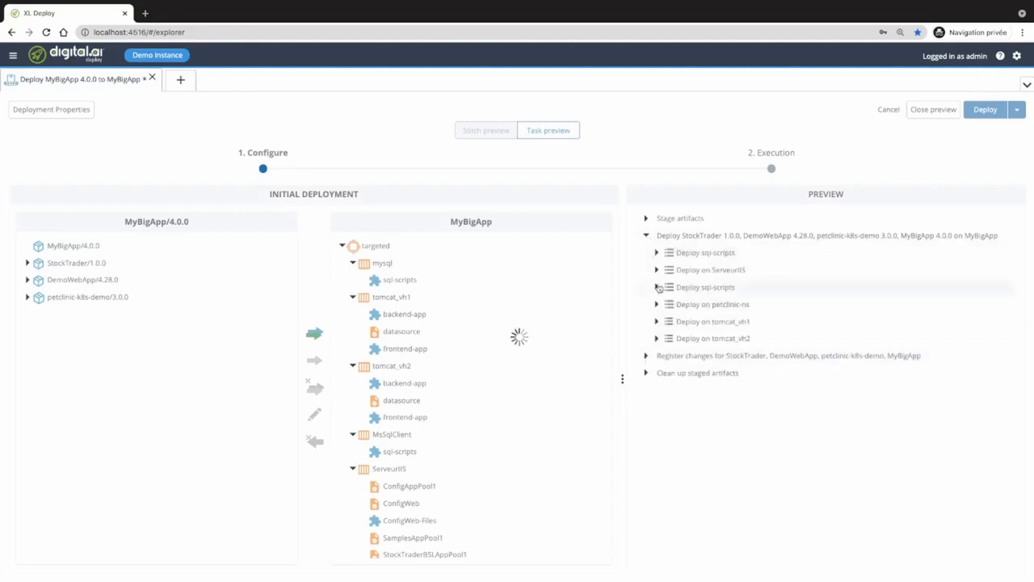
click(657, 338)
click(656, 321)
click(656, 304)
click(657, 287)
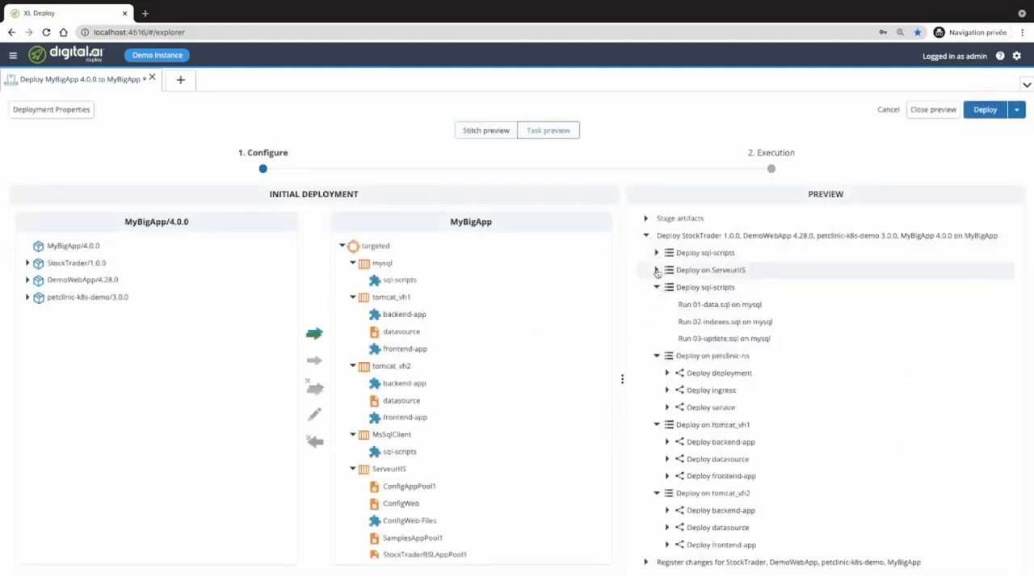
click(656, 269)
click(657, 252)
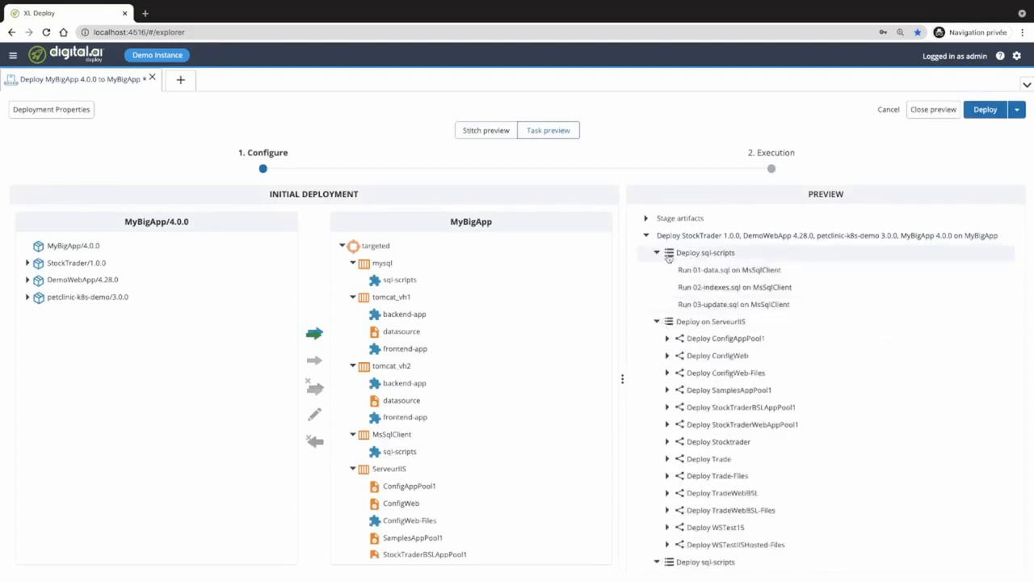
- Collapse all six phases and close the MyBigApp 4.0.0 deployment
click(658, 322)
click(657, 339)
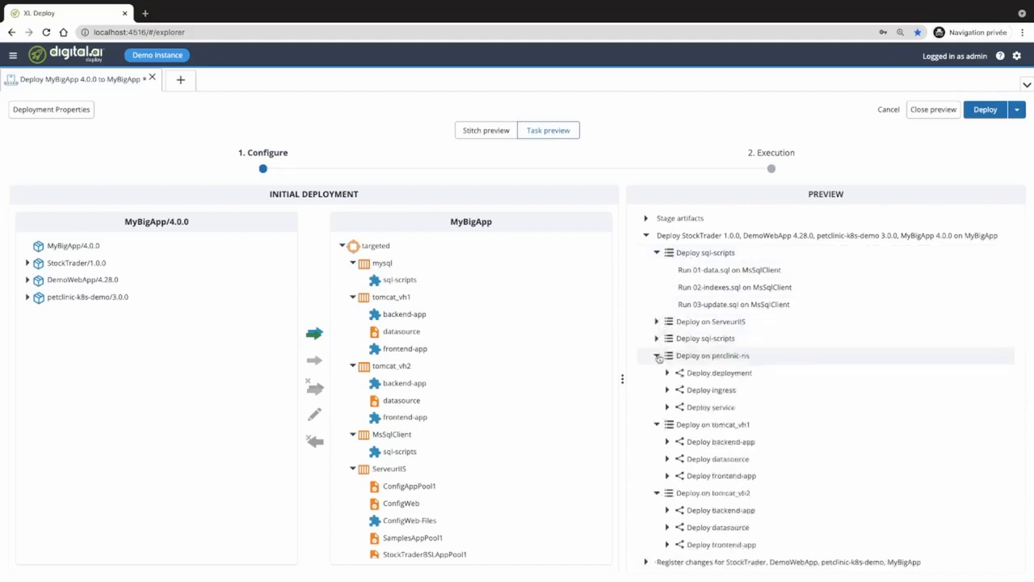
click(658, 356)
click(657, 372)
click(658, 390)
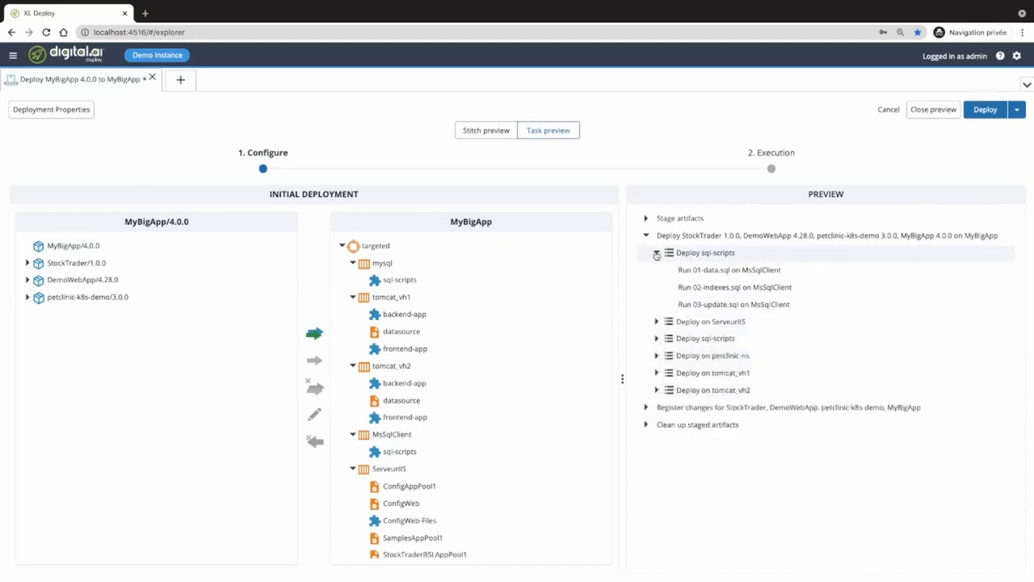
click(658, 253)
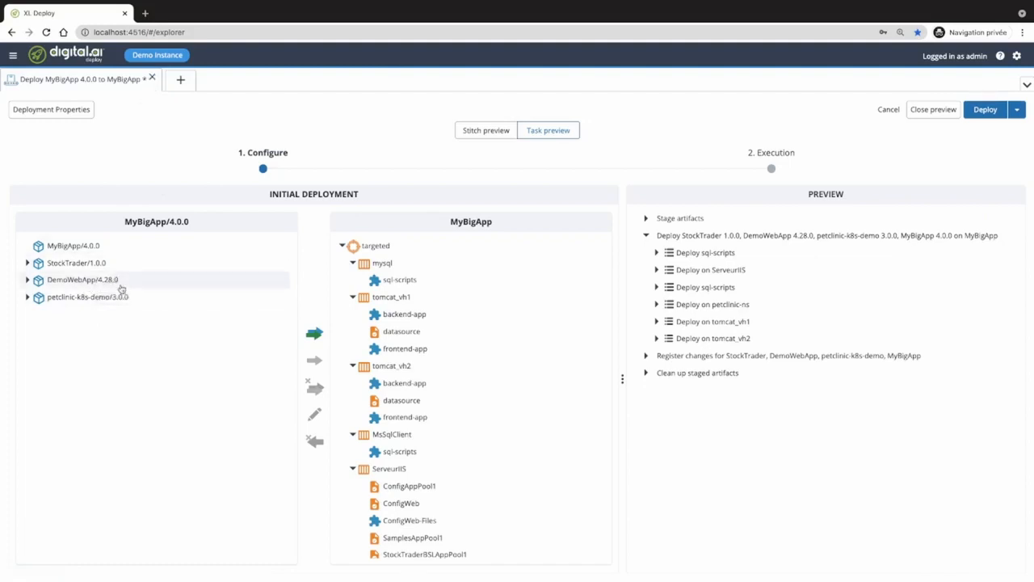
click(152, 78)
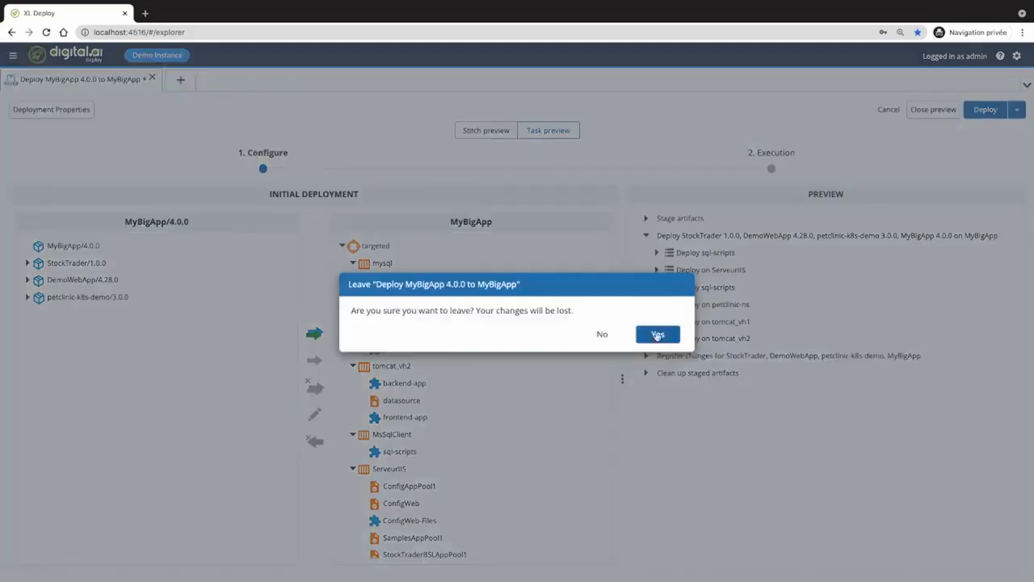
- Confirm leaving the deployment and open MyBigApp 4.0.0's properties
key(Return)
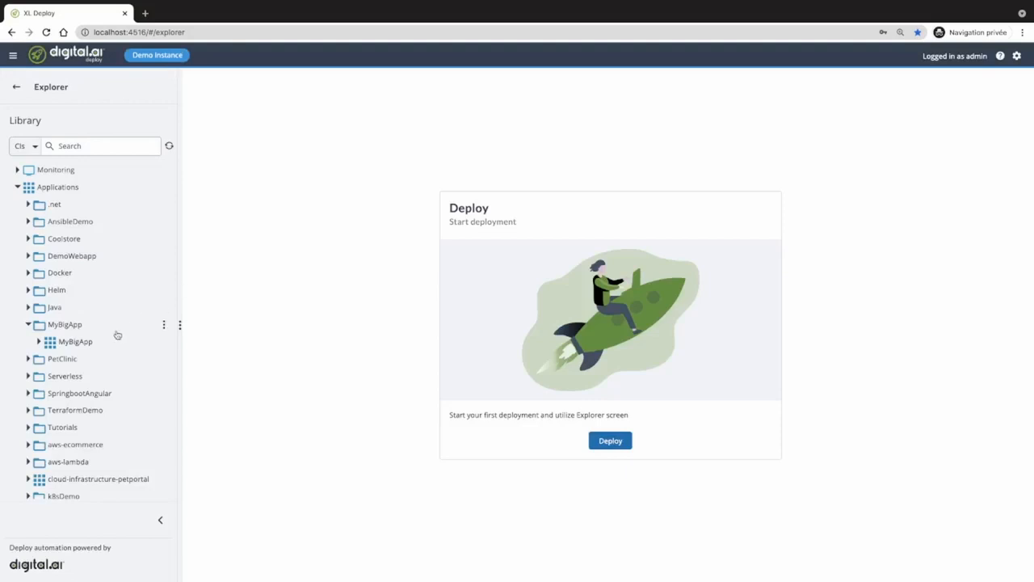
click(38, 342)
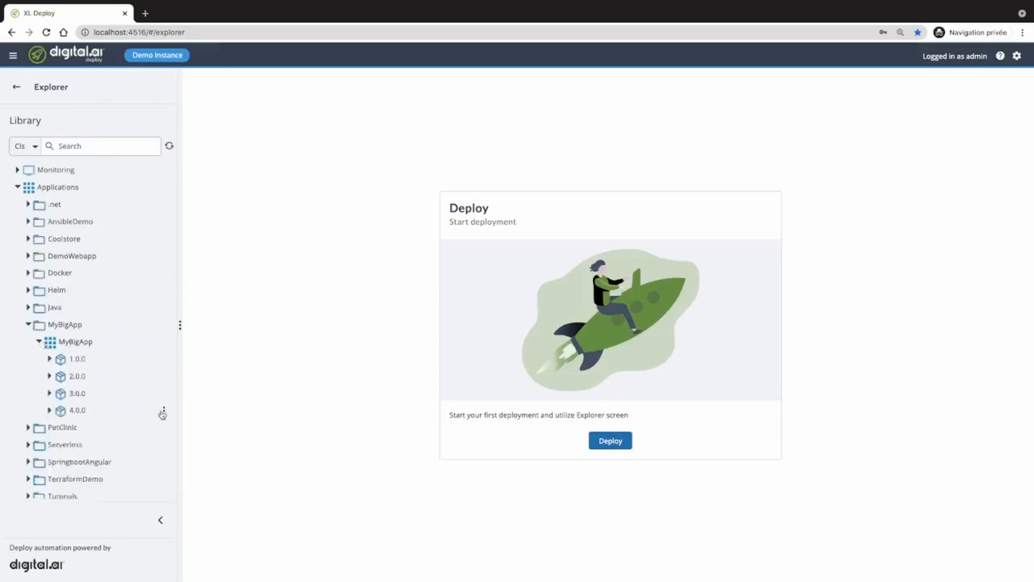
click(163, 413)
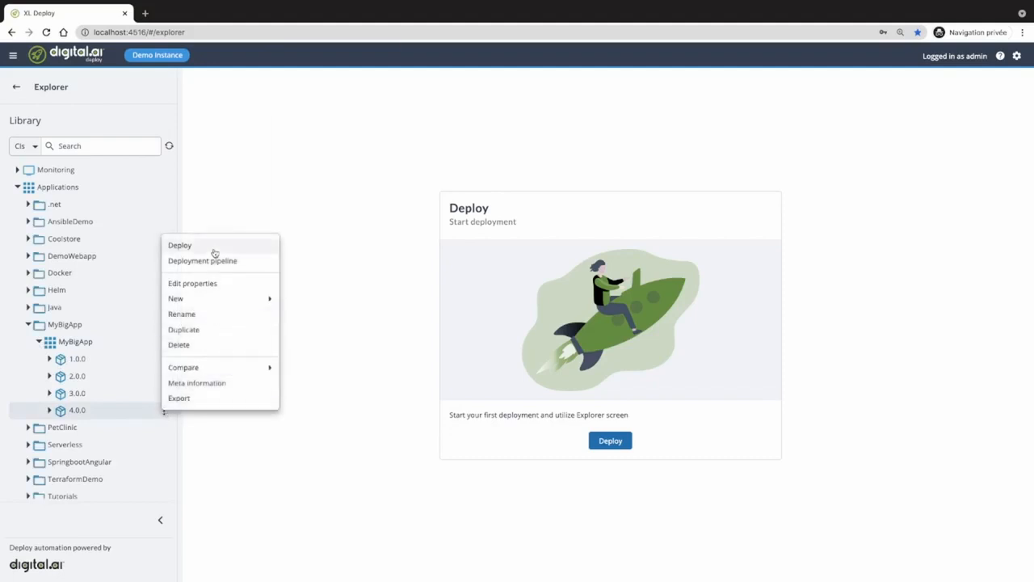
click(210, 284)
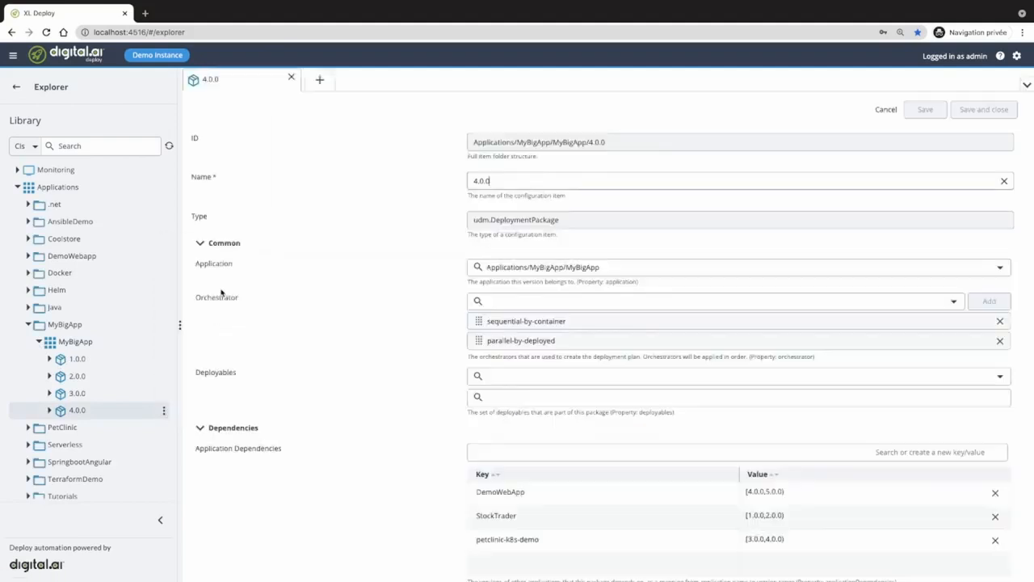
- Inspect the DemoWebApp application dependency and its 4.0.0 lower-bound version range
scroll(373, 385, down, 1)
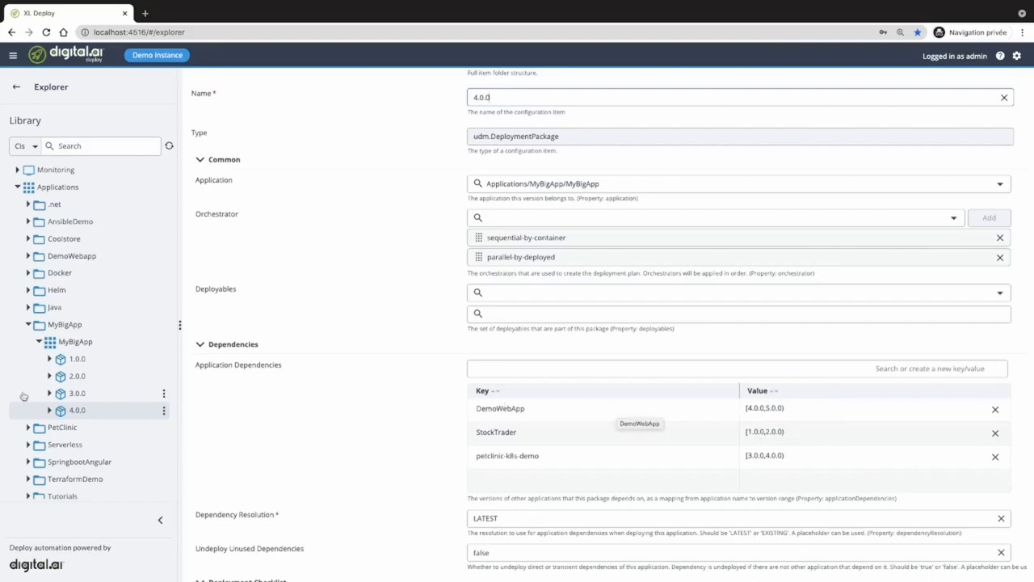
double_click(506, 408)
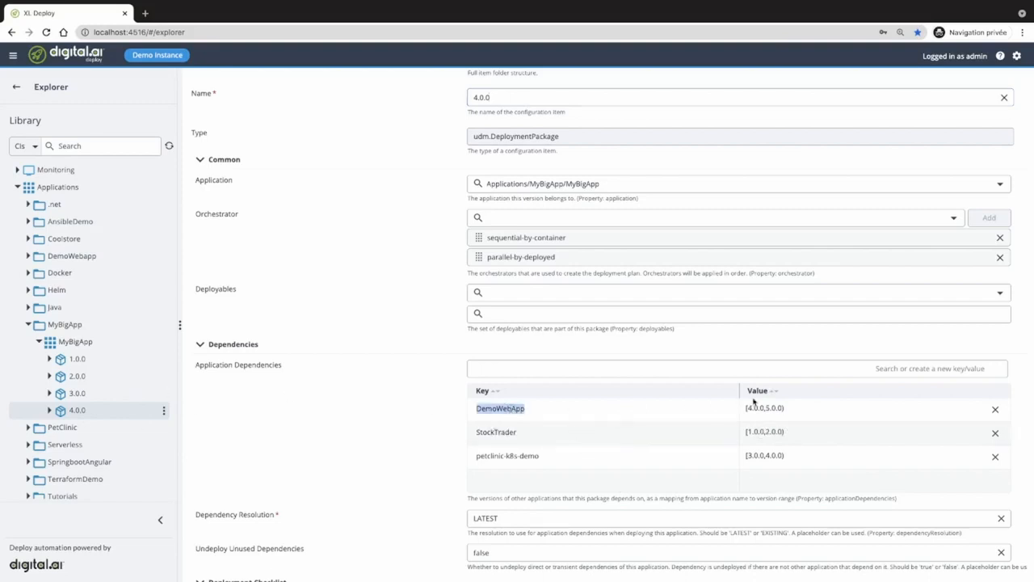
drag(749, 409, 776, 409)
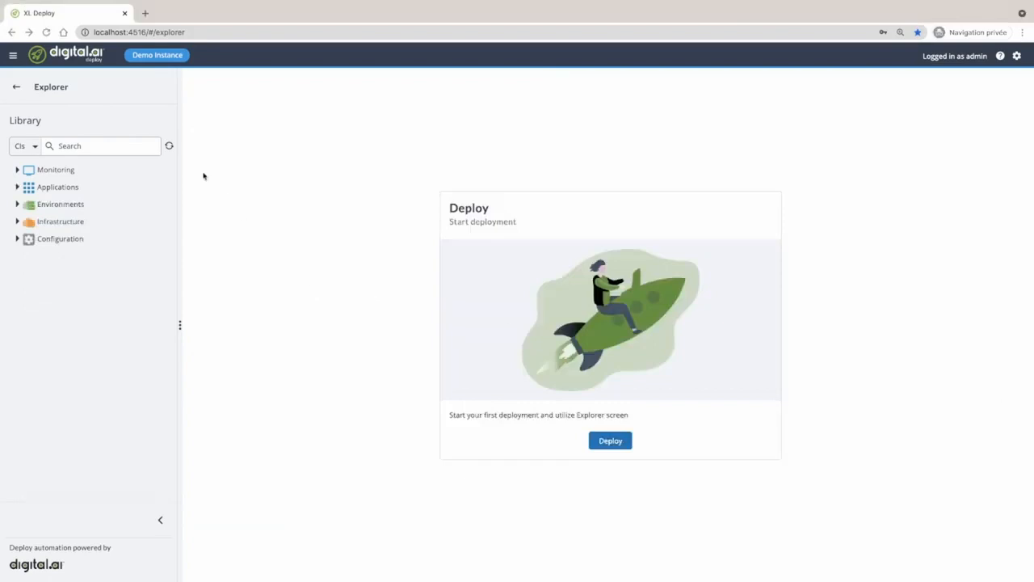
- Open the Deployments report starting Jul 4, 2021, including tasks from all users
click(15, 89)
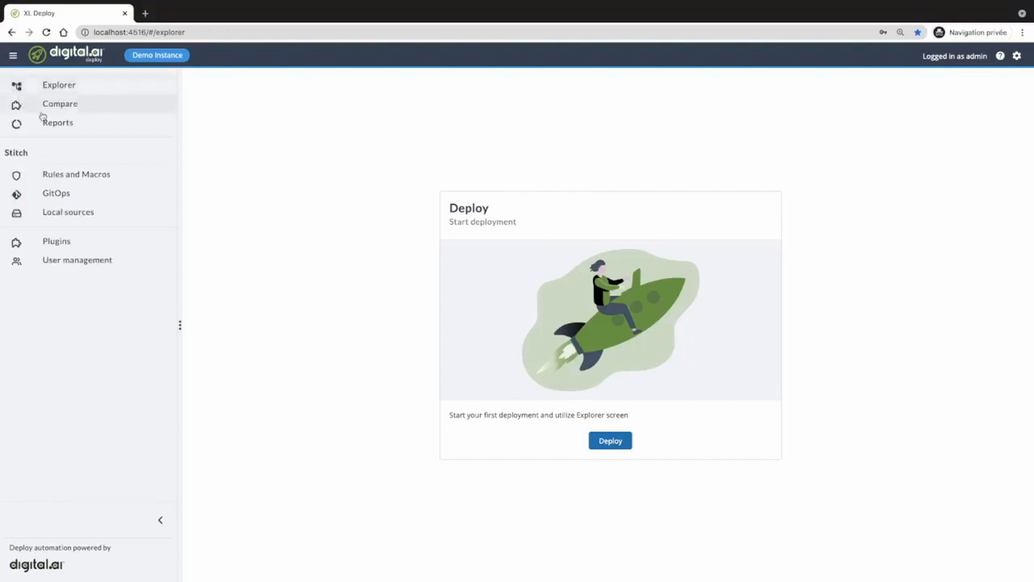
click(62, 126)
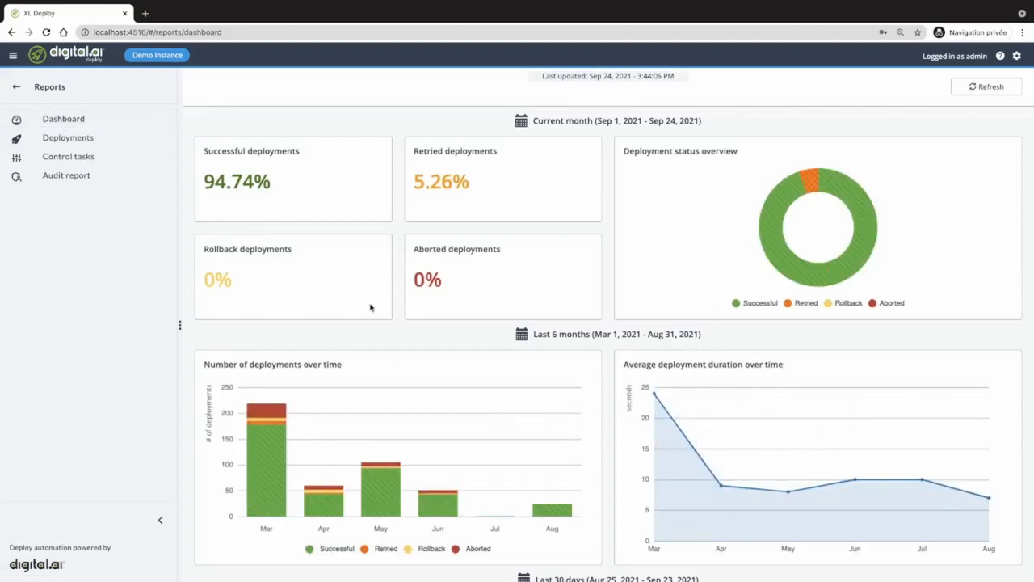
click(55, 140)
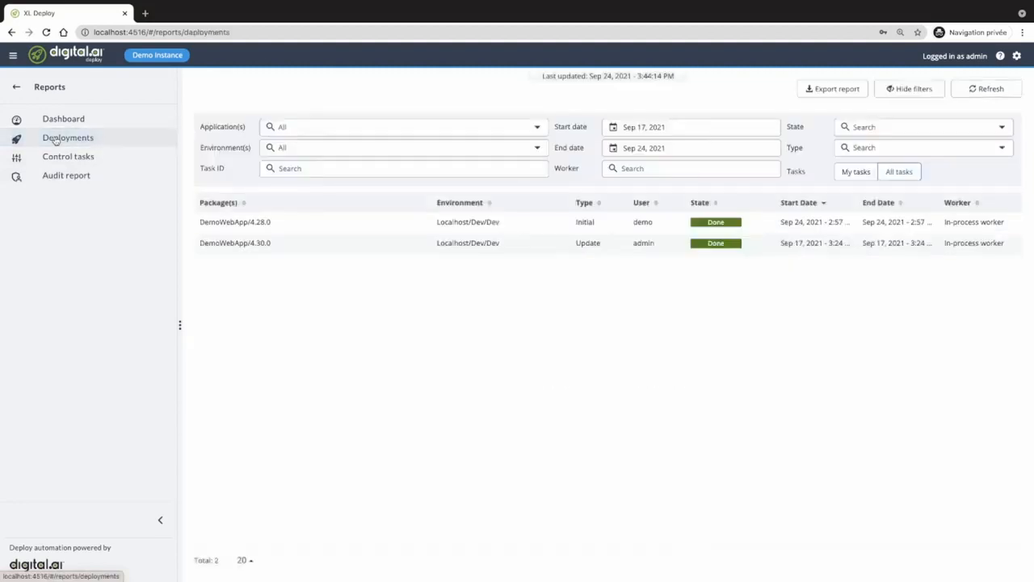
click(681, 129)
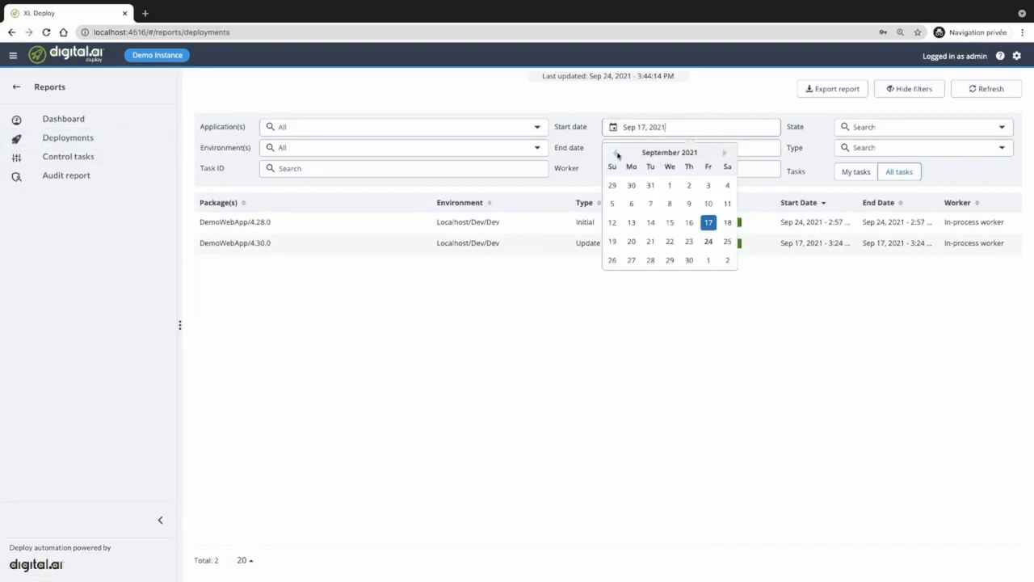
click(616, 153)
click(617, 154)
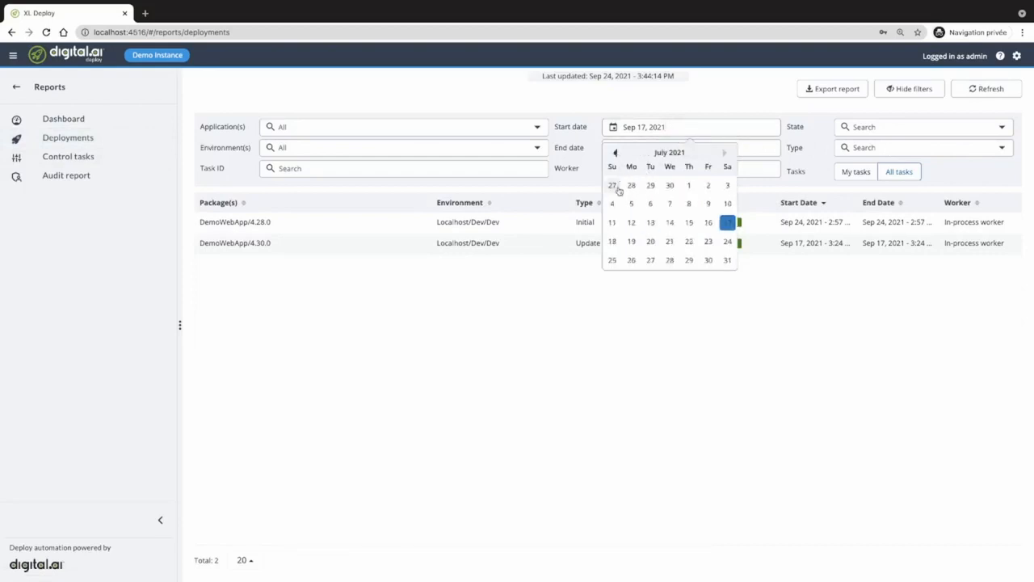
click(612, 204)
click(894, 172)
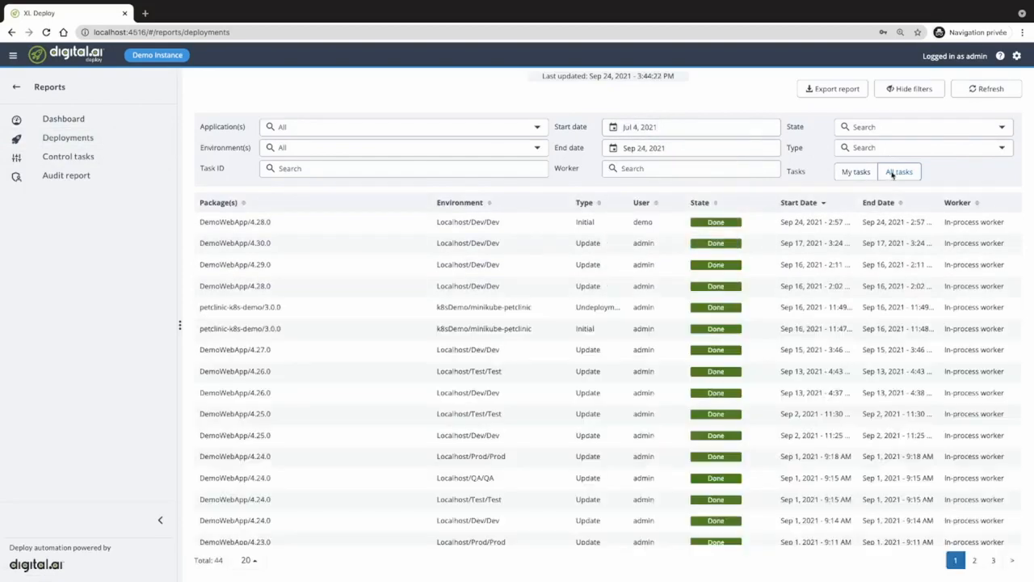
- Open the petclinic-k8s-demo 3.0.0 task and view logs for its Deployment, Ingress and Service steps
click(504, 329)
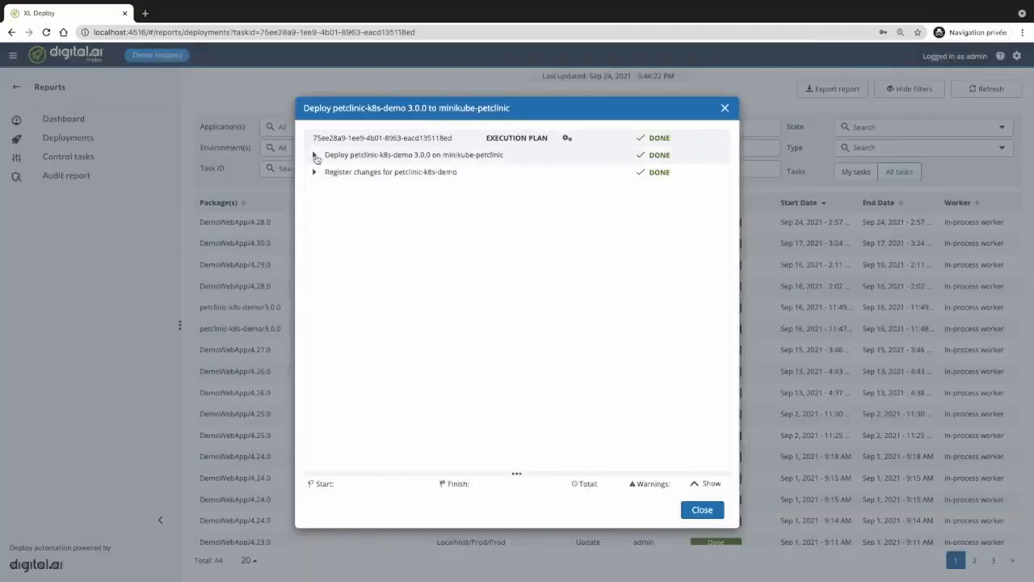
click(314, 155)
click(409, 179)
click(411, 193)
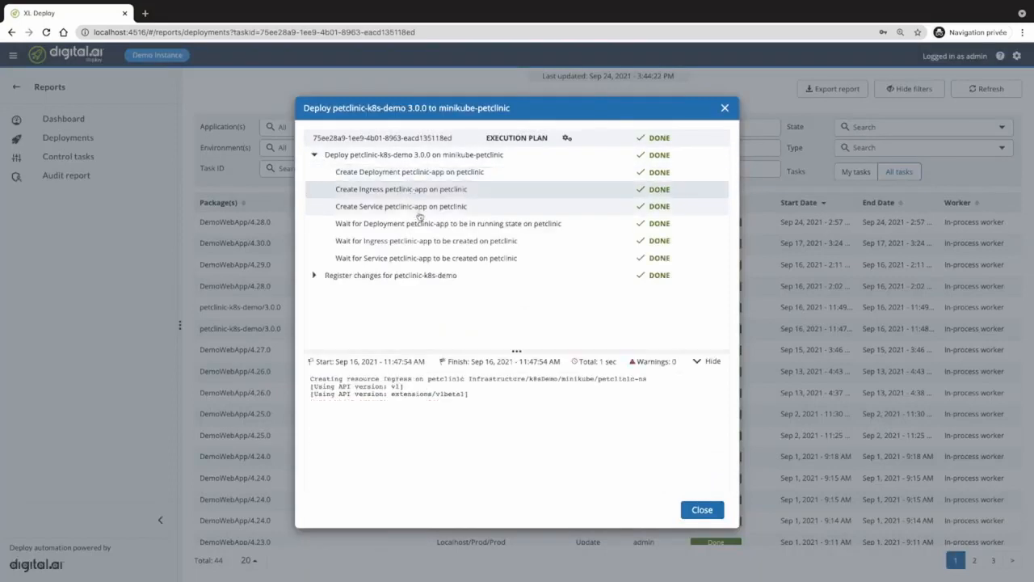
click(418, 209)
click(426, 229)
click(433, 257)
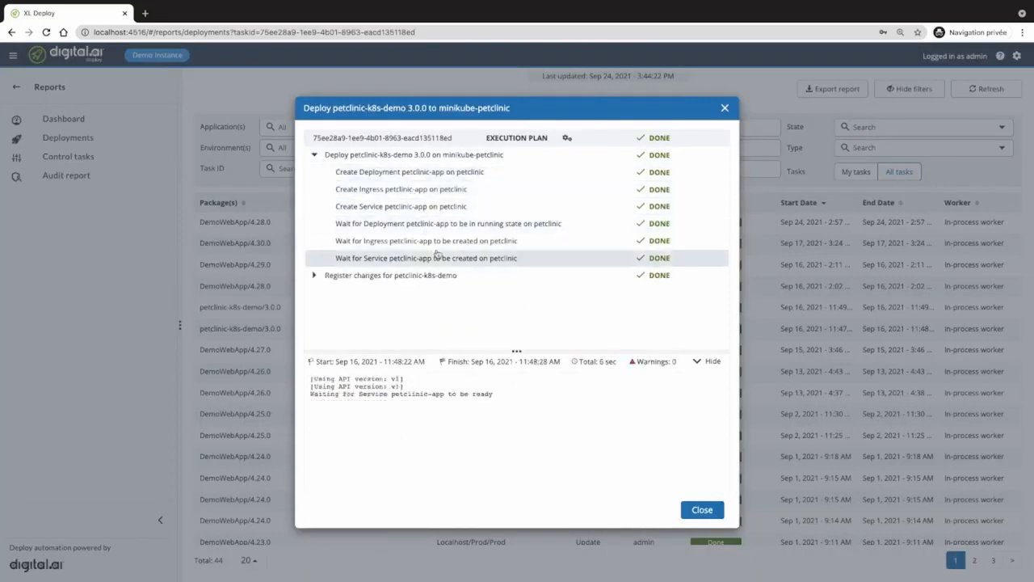
click(703, 509)
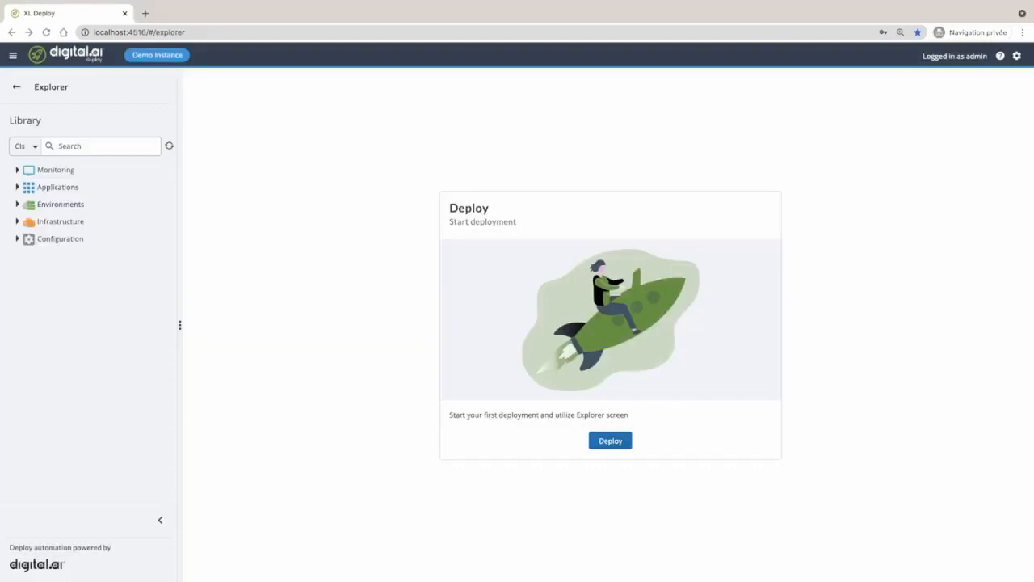